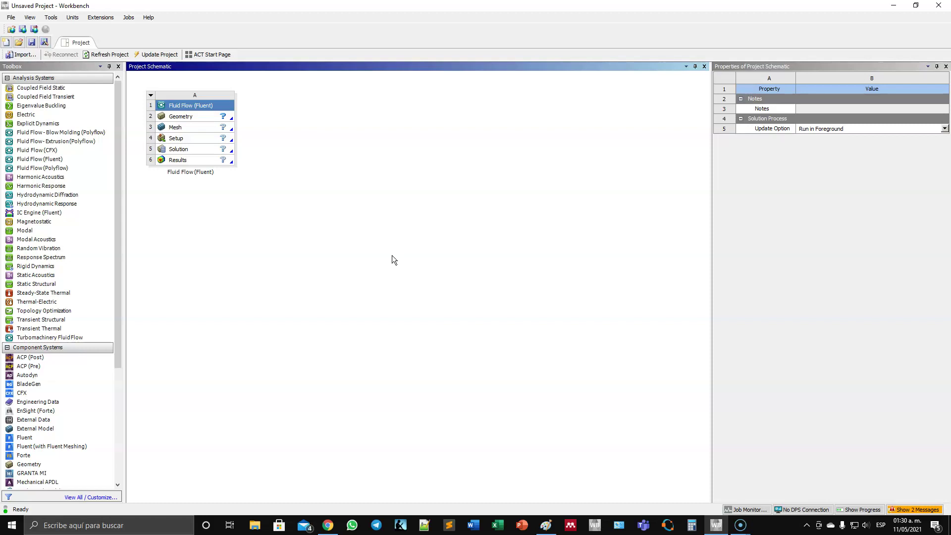
Step: Start a new DesignModeler geometry for the Fluid Flow (Fluent) system's Geometry cell
left_click(208, 107)
left_click(191, 116)
right_click(191, 116)
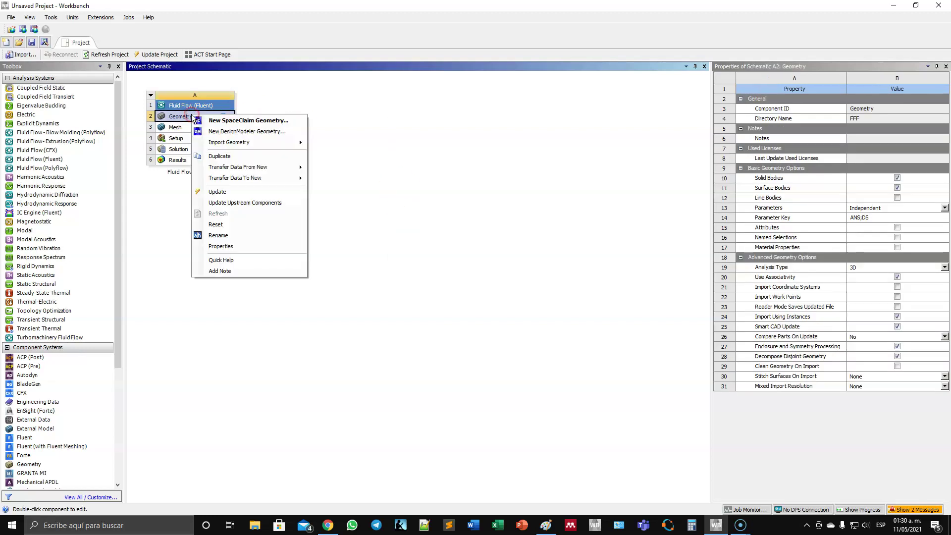
left_click(233, 130)
left_click(447, 170)
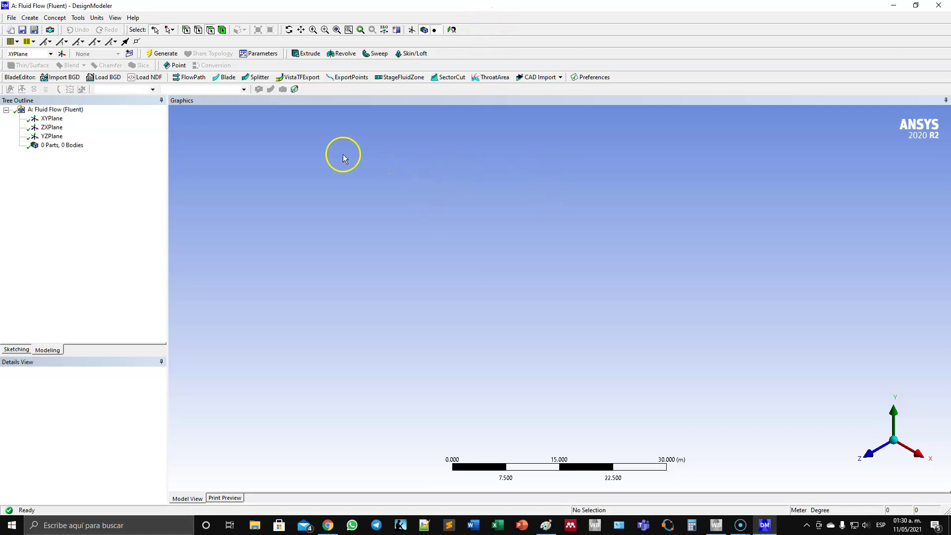
Step: Face the XY plane for sketching and turn on the 2D grid display and grid snapping
left_click(453, 31)
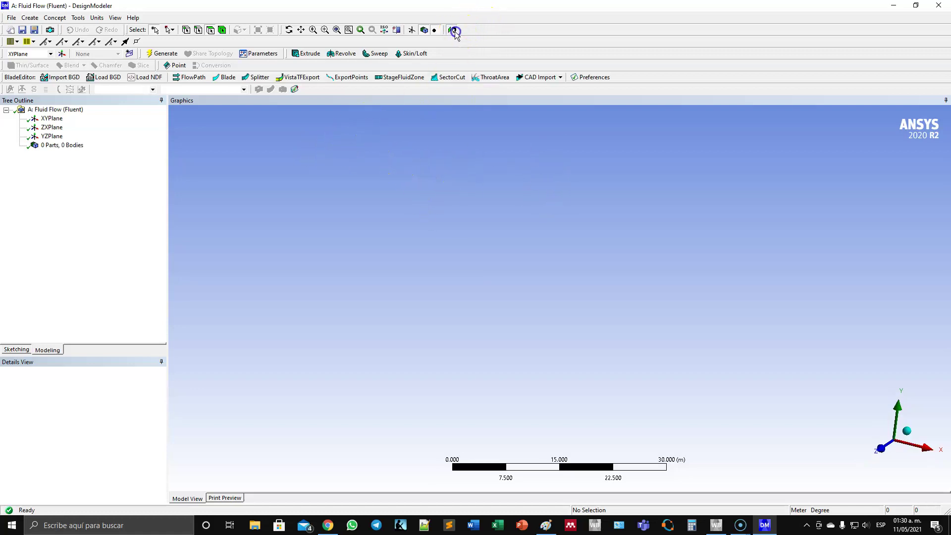
left_click(20, 349)
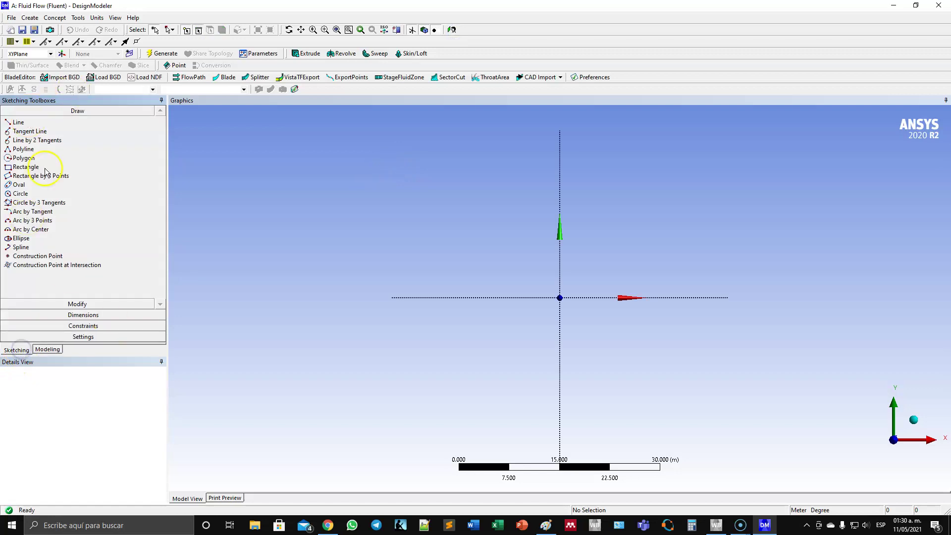
left_click(81, 338)
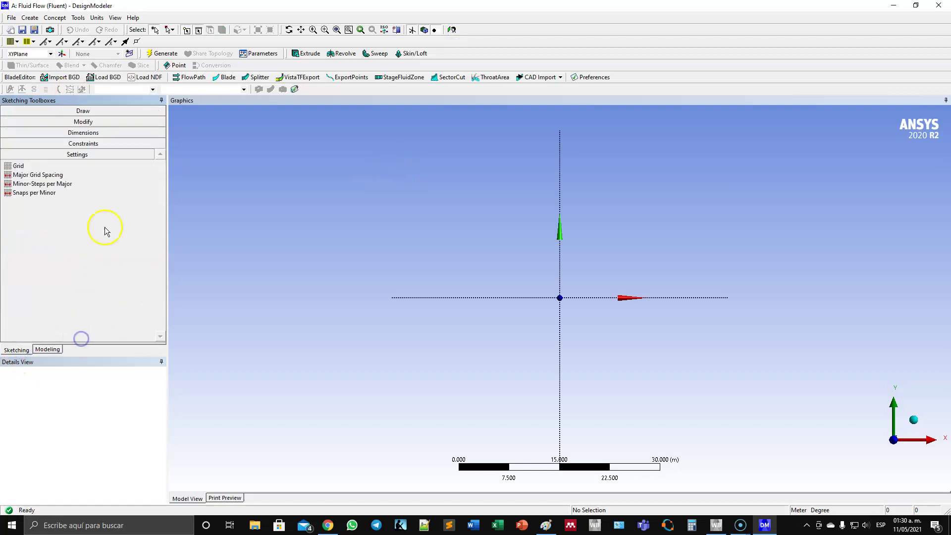
left_click(44, 166)
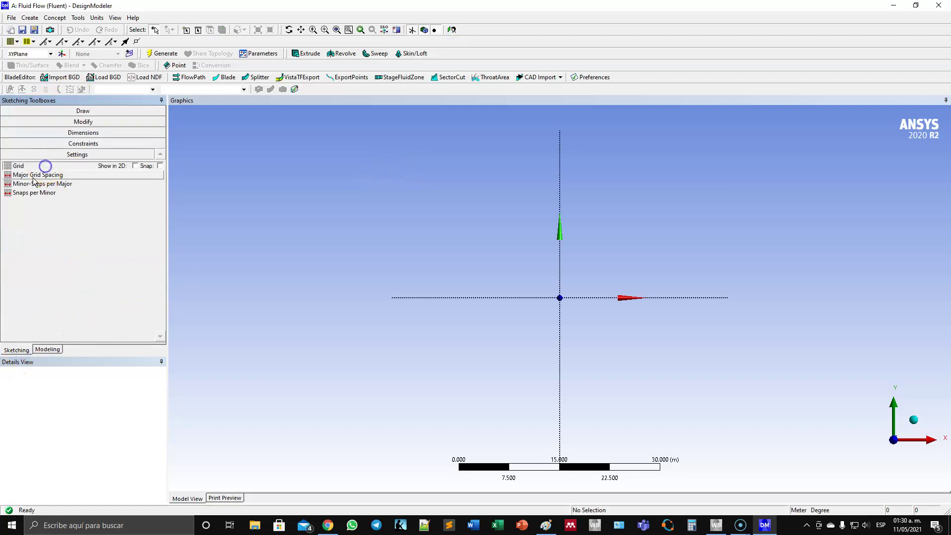
left_click(135, 166)
left_click(159, 166)
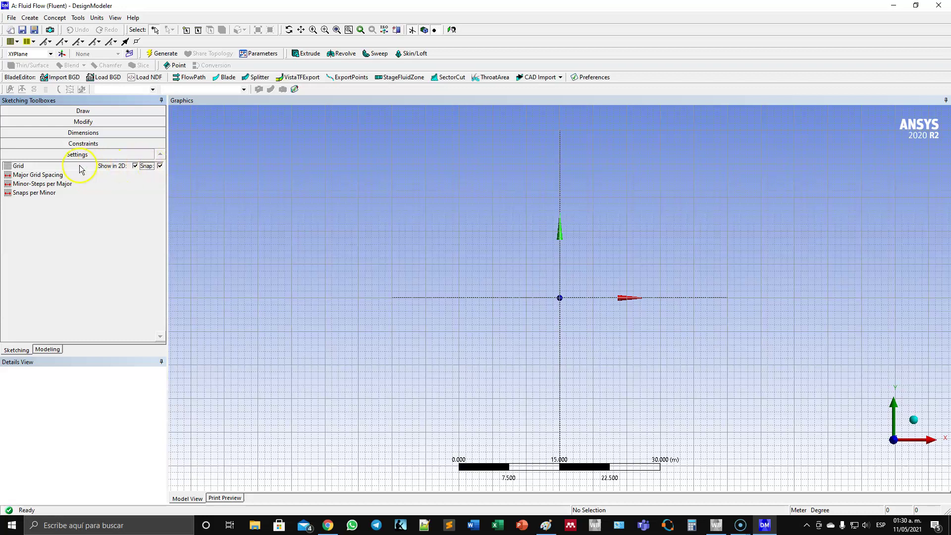
Step: Change the length unit to centimetres and set the major grid spacing to 50 cm
left_click(35, 175)
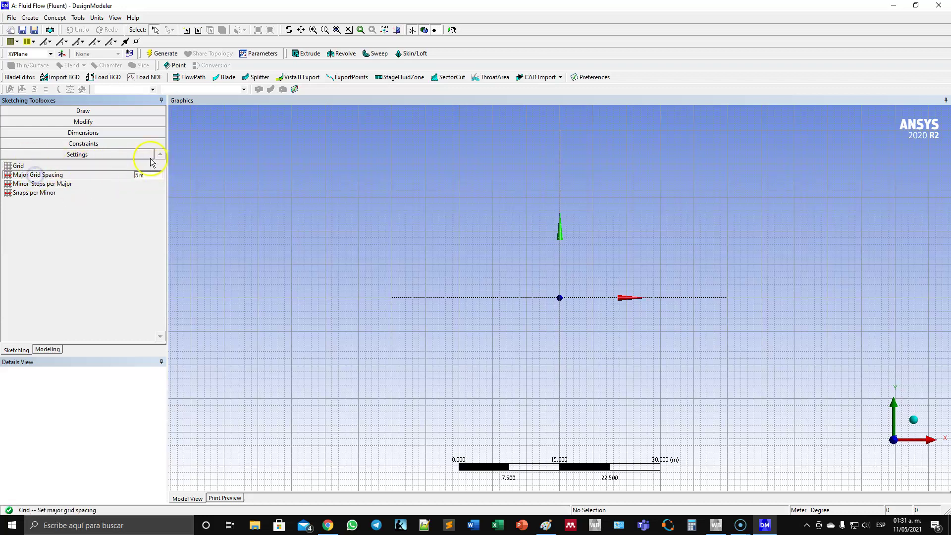
left_click(97, 18)
left_click(112, 36)
left_click(138, 178)
key("Delete")
key("Delete")
key("Delete")
type("0")
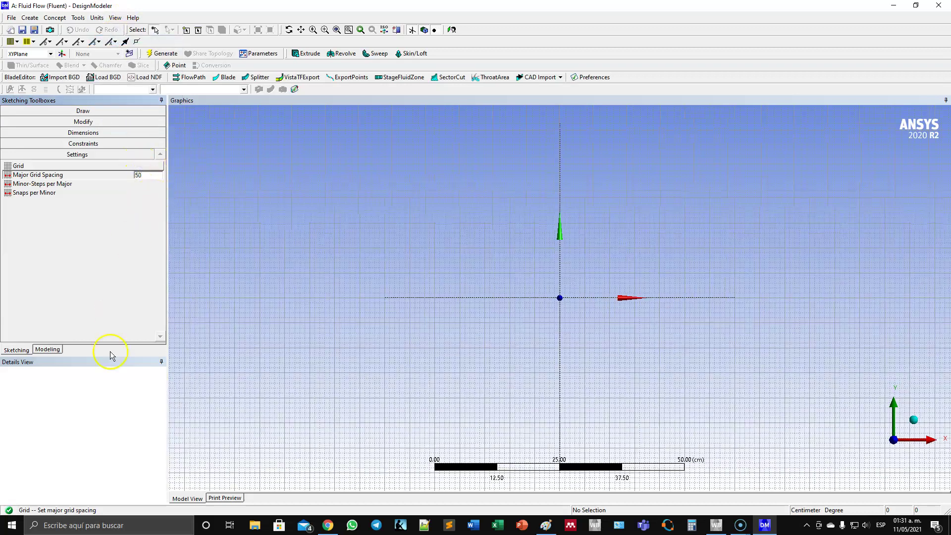
left_click(104, 385)
left_click(48, 350)
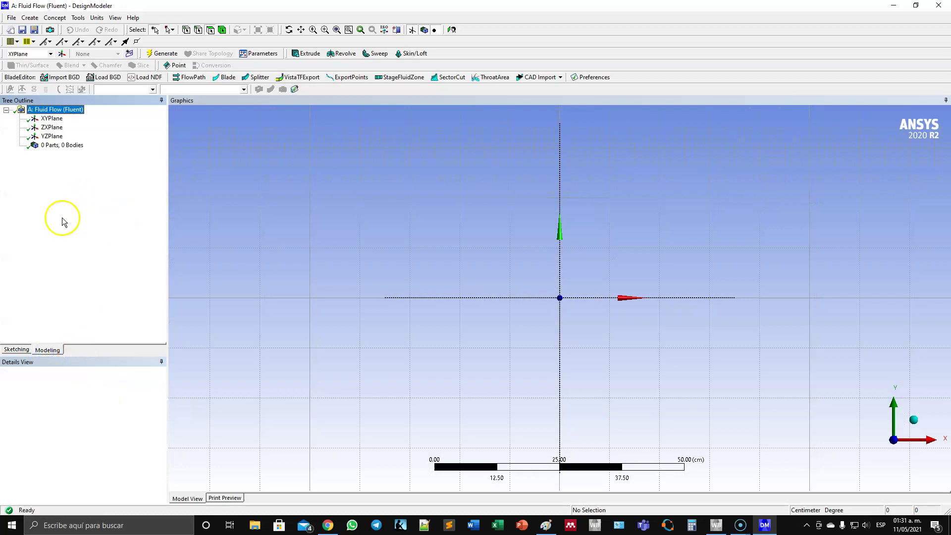
Step: Sketch a rectangle about 60 cm wide and 30 cm high with its lower-left corner at the origin
left_click(16, 350)
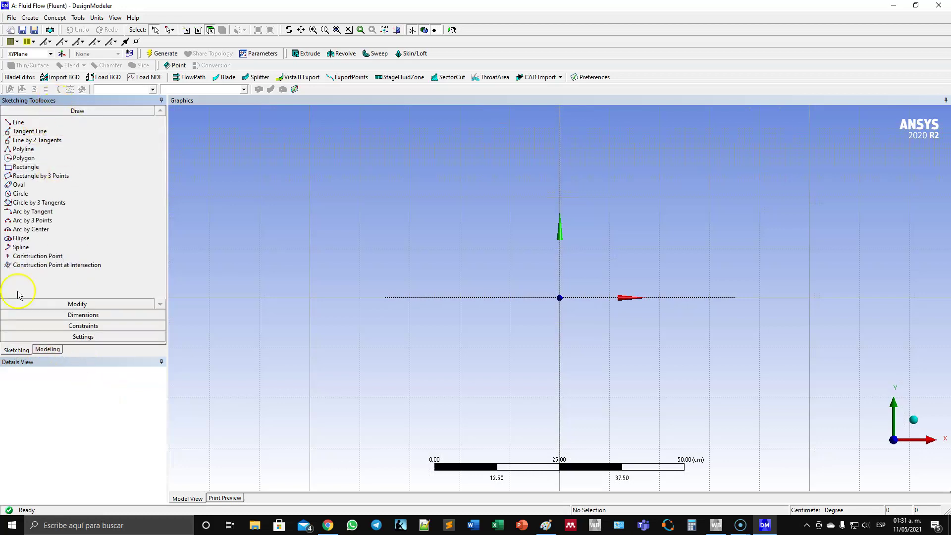
left_click(44, 167)
left_click(560, 298)
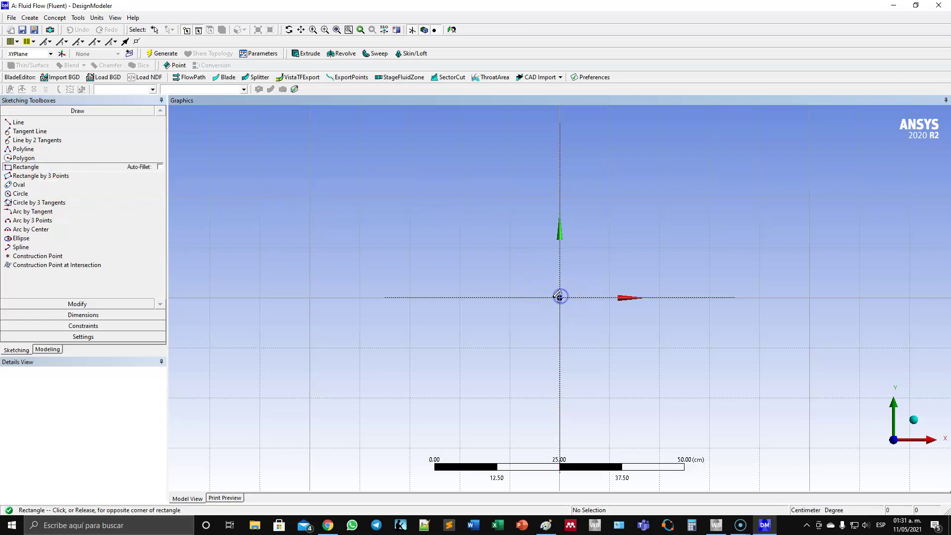
left_click(862, 149)
scroll(599, 276, "down", 3)
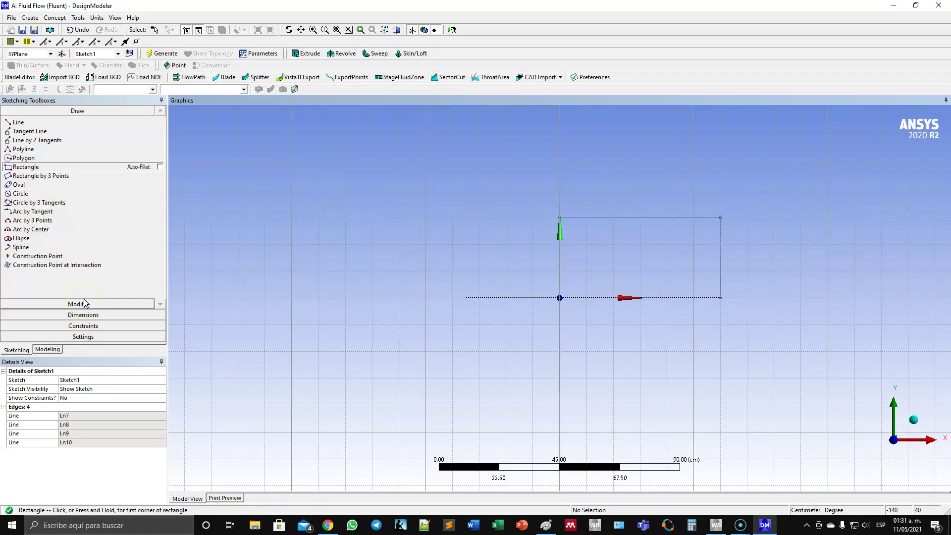
Step: Dimension the rectangle's width along its upper edge and its height along its right edge
left_click(83, 315)
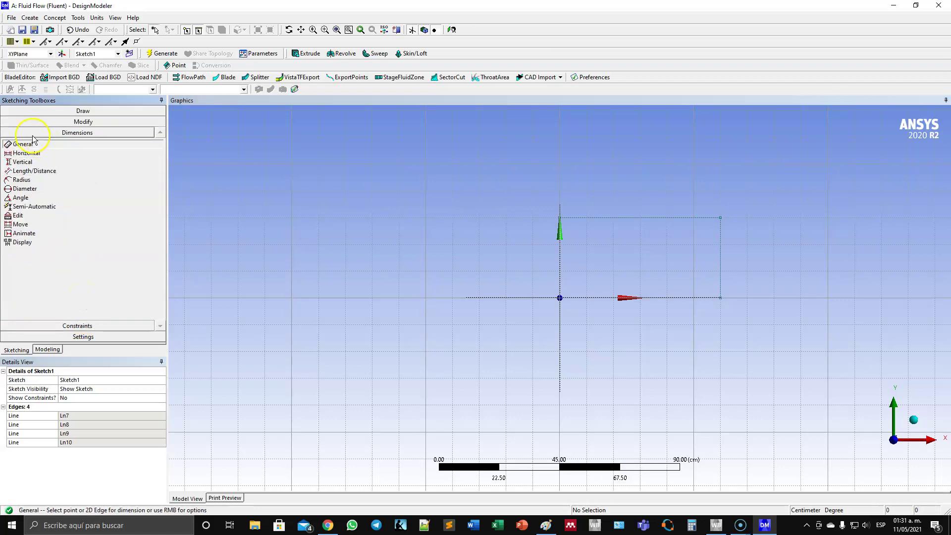
left_click(599, 217)
left_click(618, 183)
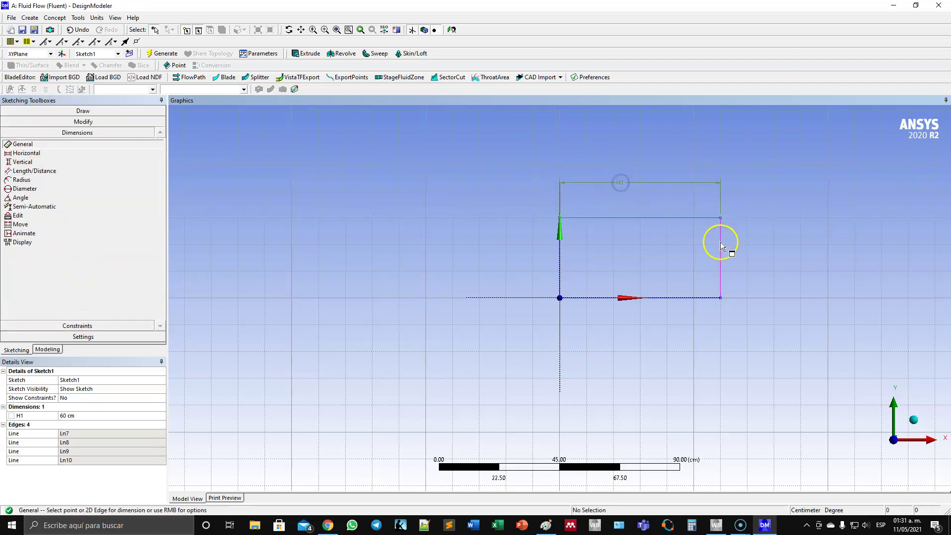
left_click(720, 240)
left_click(808, 251)
Step: Set the rectangle's width to 500 cm and its height to 200 cm
left_click(88, 416)
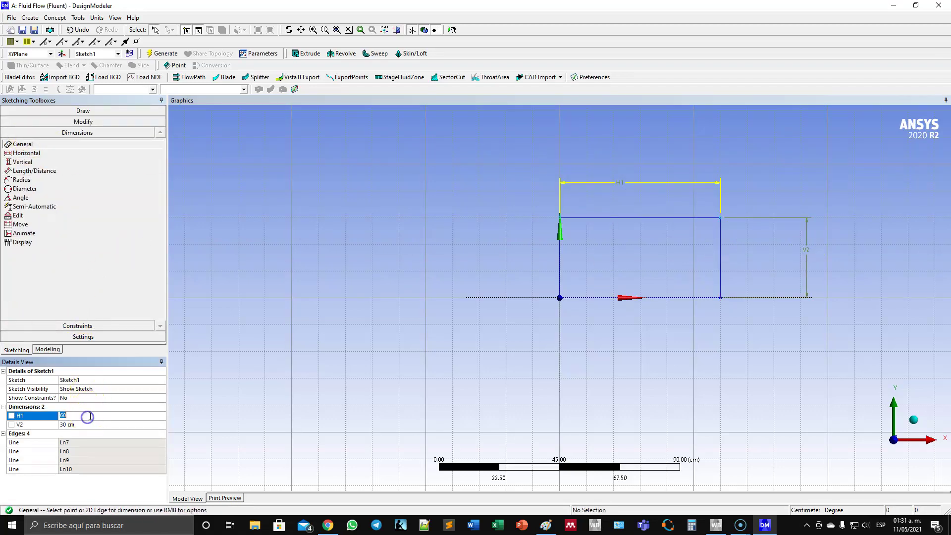
key("Return")
left_click(86, 425)
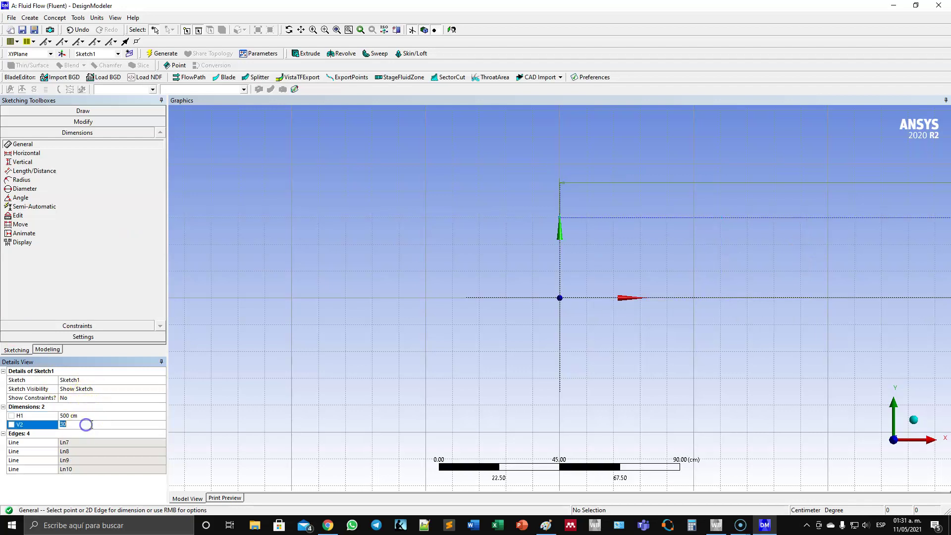
key("Return")
scroll(487, 253, "down", 8)
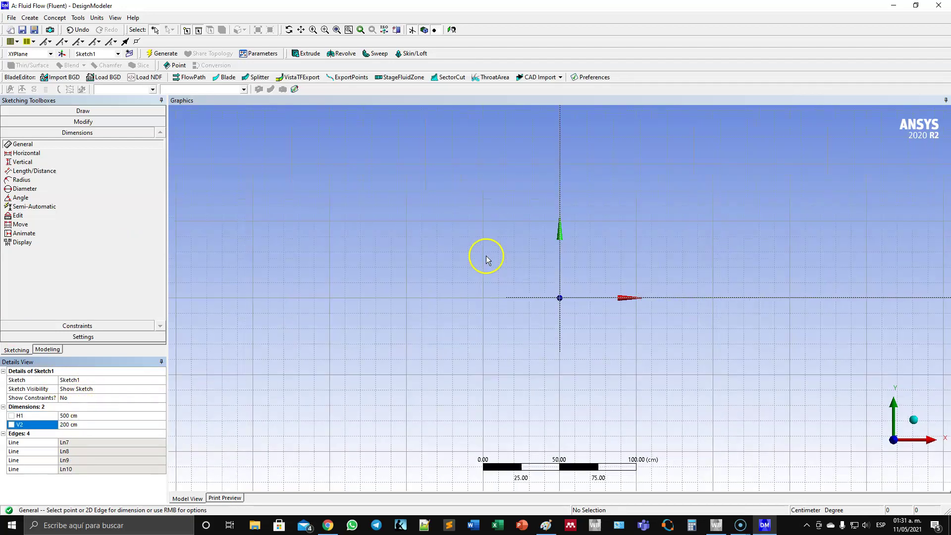
Step: Add a second sketch on the XY plane
left_click(47, 349)
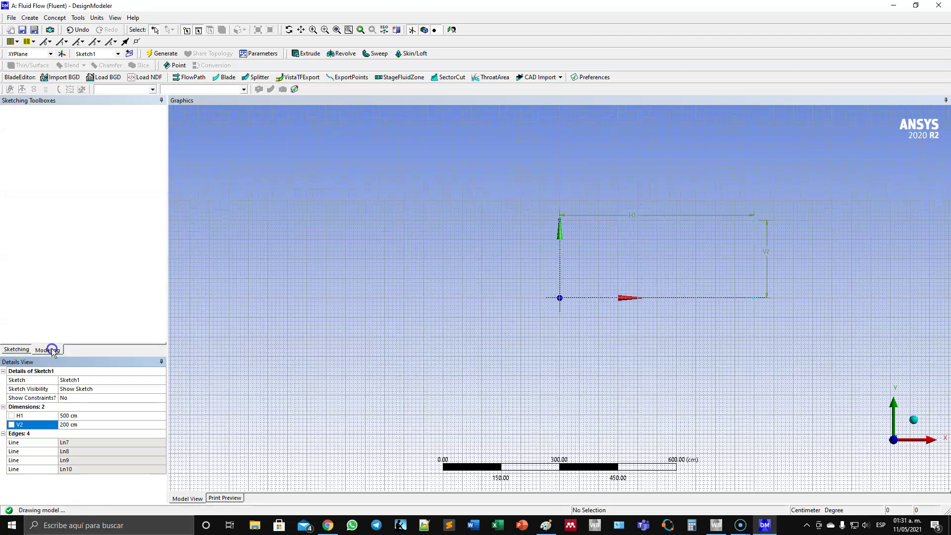
left_click(19, 119)
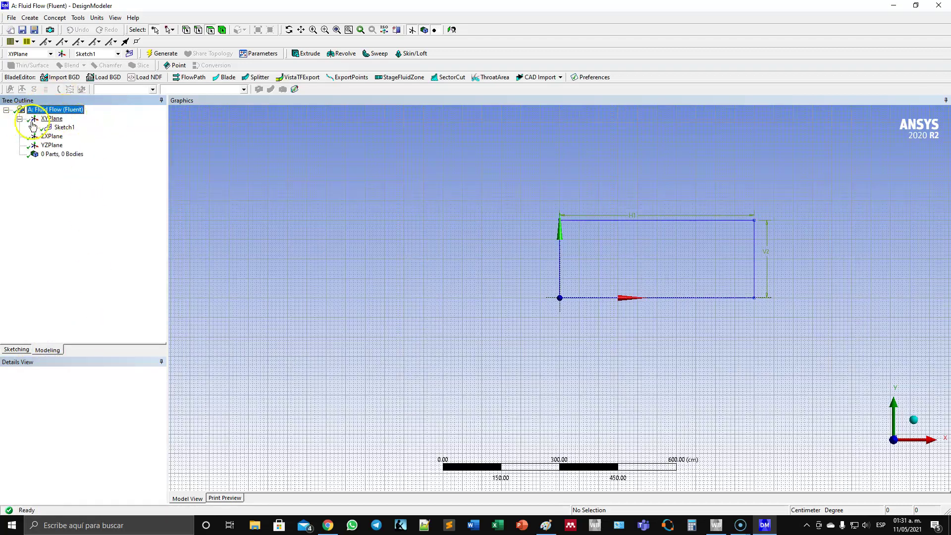
left_click(129, 55)
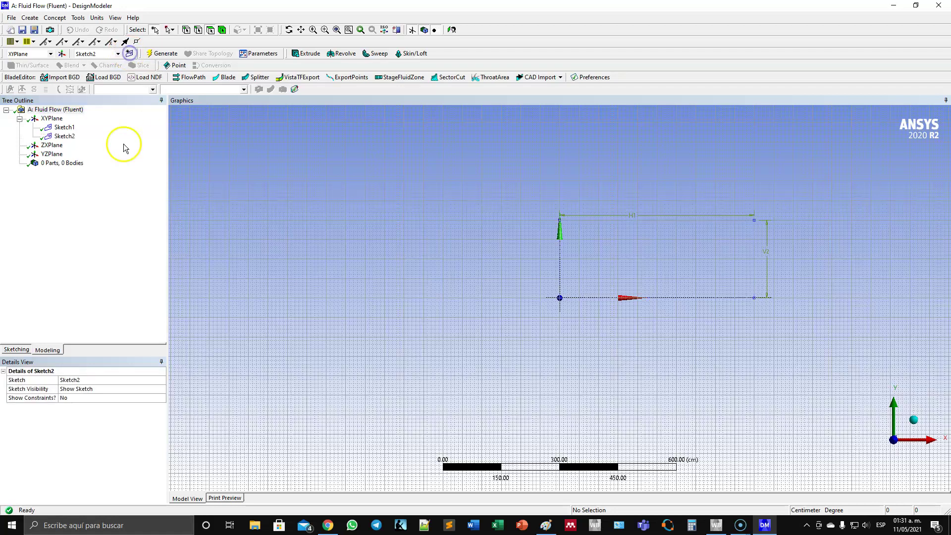
Step: Sketch a narrow rectangle about 30 cm wide and 110 cm high inside the large rectangle, near its left edge
left_click(16, 350)
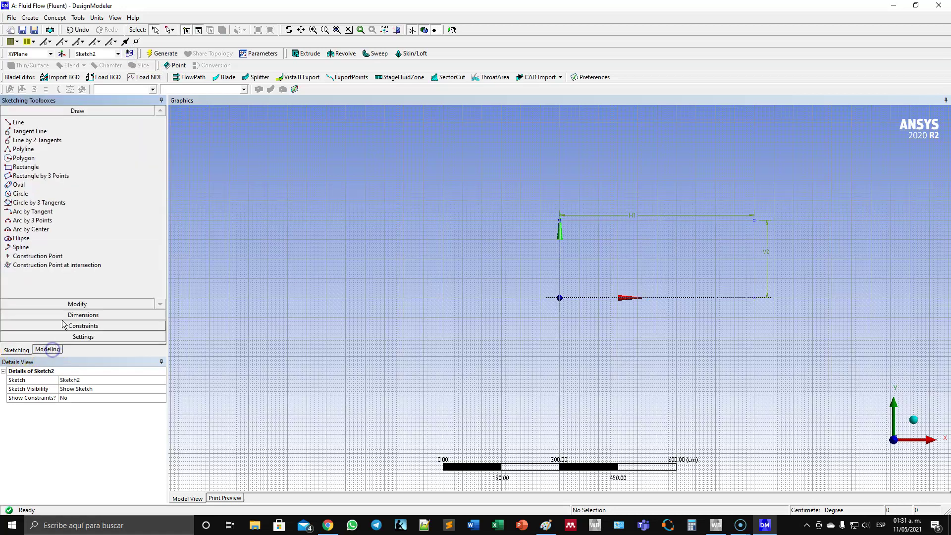
left_click(29, 167)
scroll(638, 251, "up", 5)
left_click(594, 160)
left_click(620, 254)
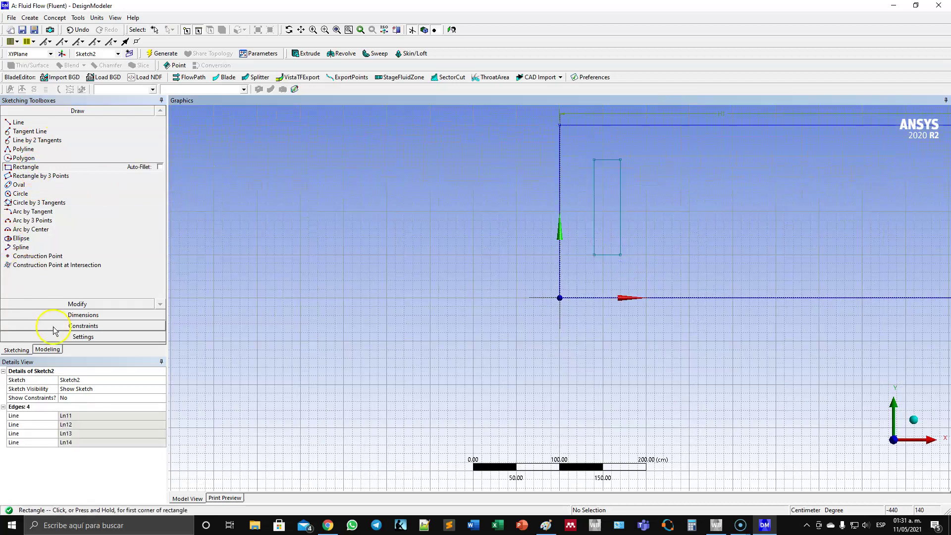
Step: Dimension the narrow rectangle's width along its upper edge and its height along its right edge
left_click(19, 315)
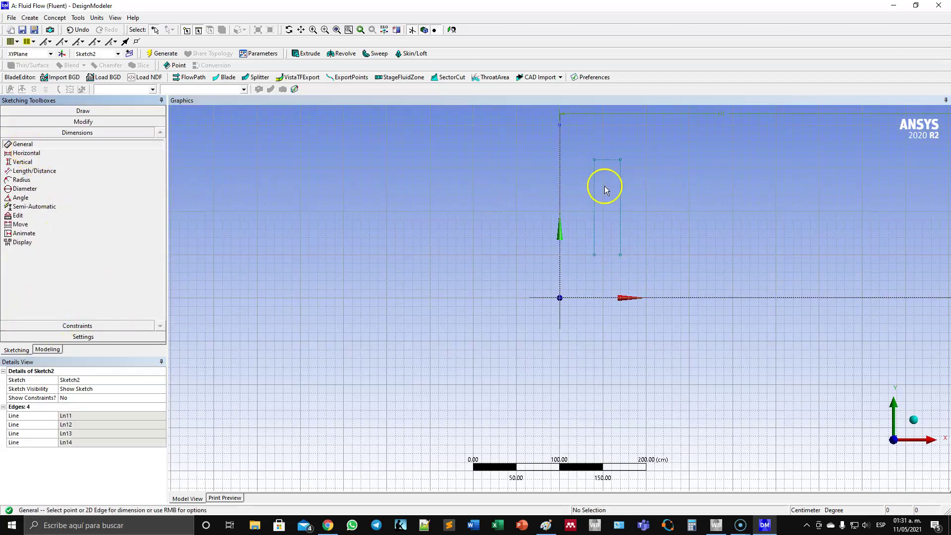
left_click(610, 159)
left_click(608, 141)
left_click(620, 188)
left_click(663, 192)
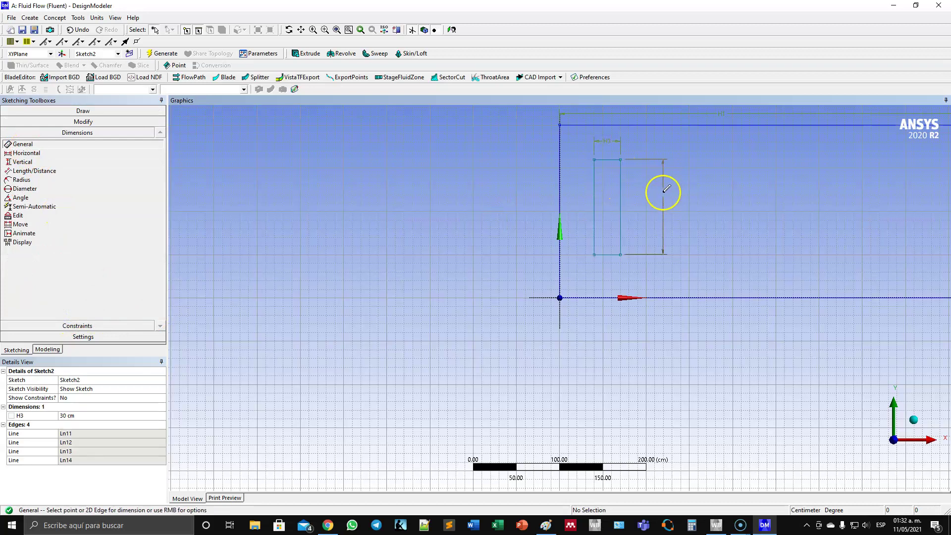
Step: Set the narrow rectangle's width to 10 cm and its height to 100 cm
left_click(70, 415)
type("10")
key("Return")
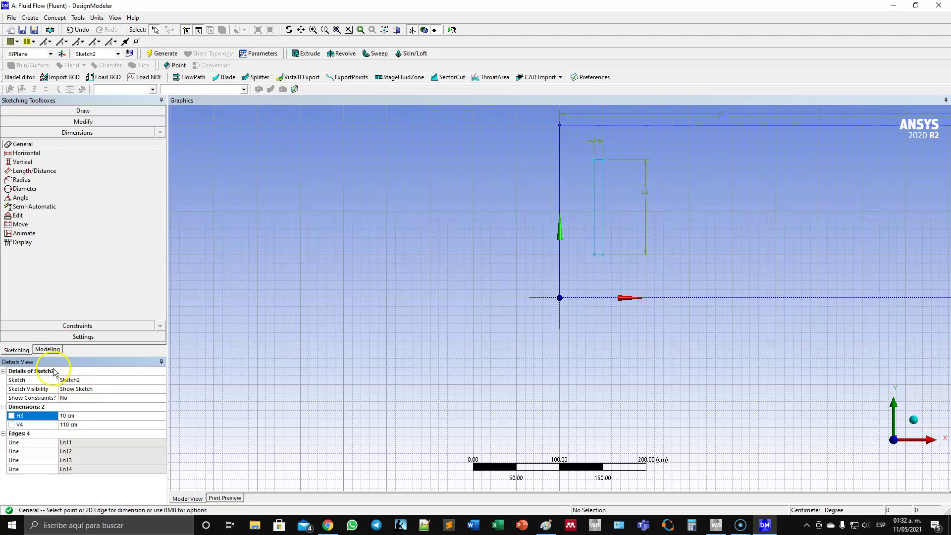
left_click(99, 424)
type("100")
key("Return")
left_click(338, 313)
Step: Dimension the horizontal distance from the large rectangle's left edge to the narrow rectangle's lower-left corner and set it to 85 cm
scroll(743, 225, "up", 1)
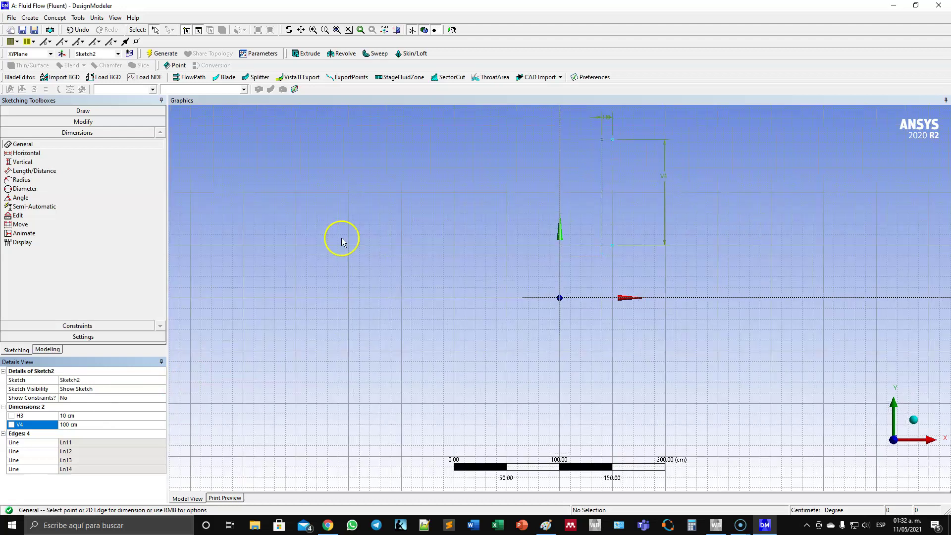
left_click(37, 155)
scroll(741, 251, "up", 3)
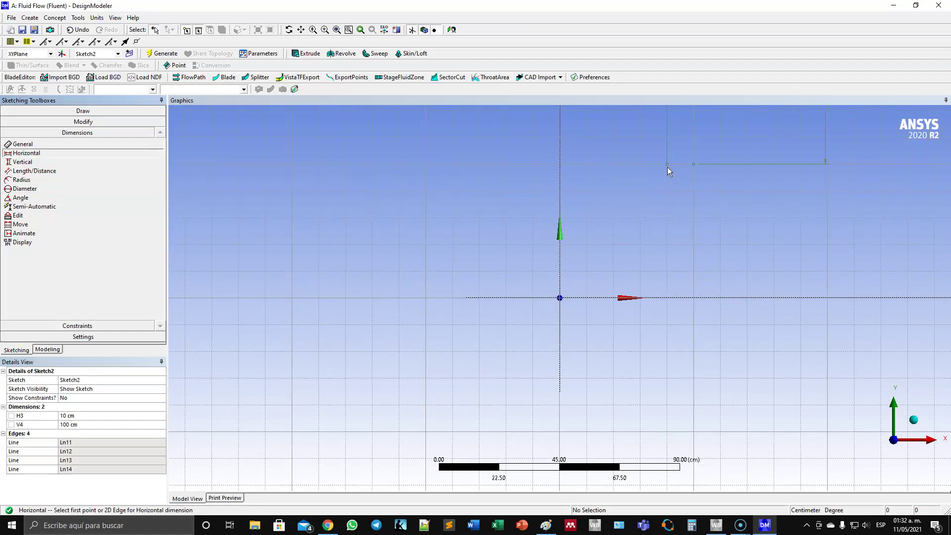
left_click(668, 167)
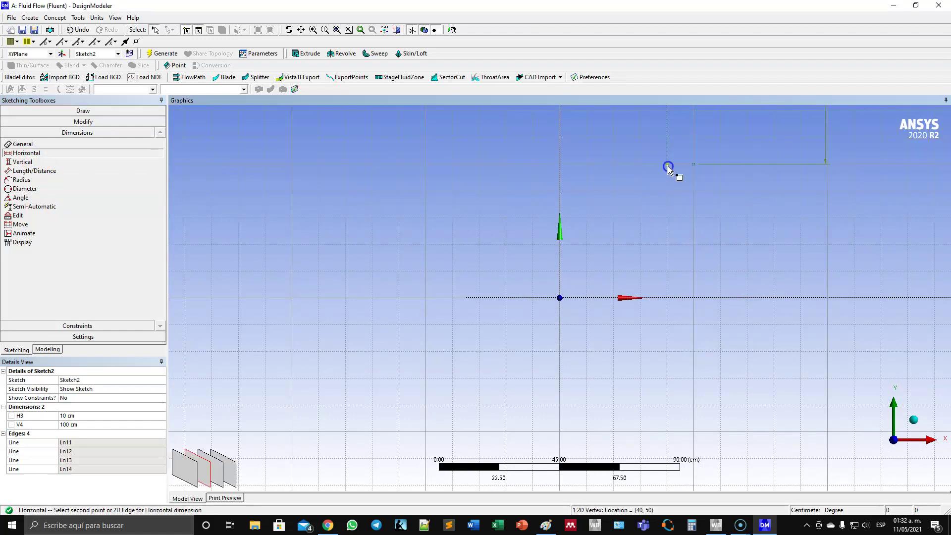
left_click(560, 298)
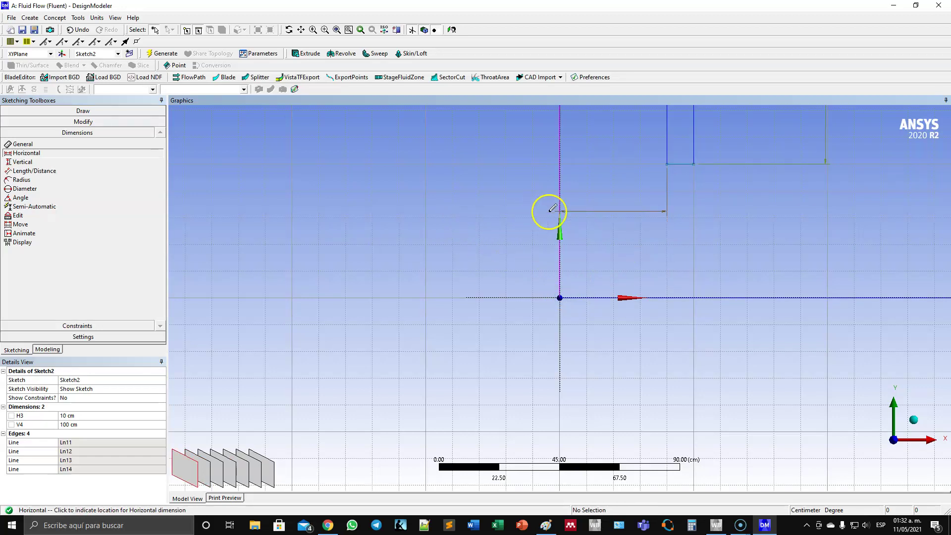
left_click(613, 332)
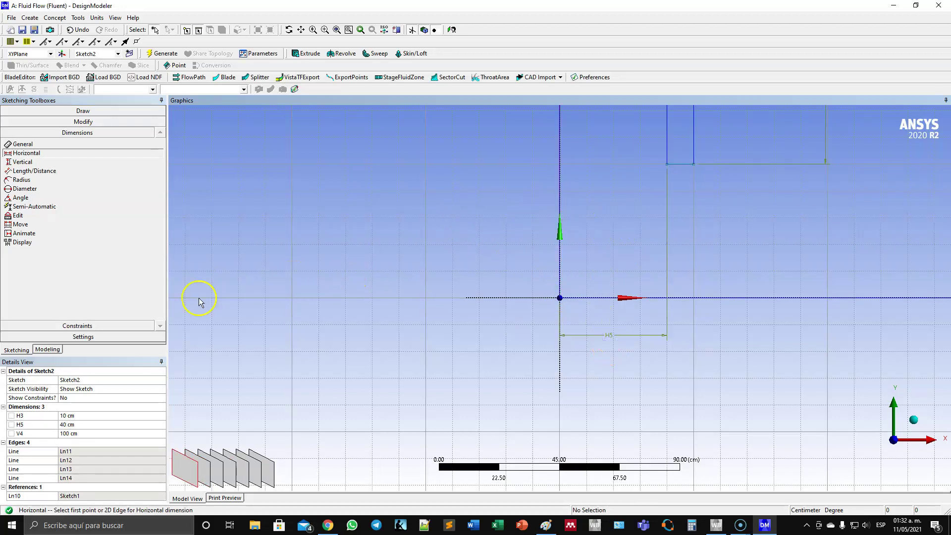
left_click(77, 424)
key("Return")
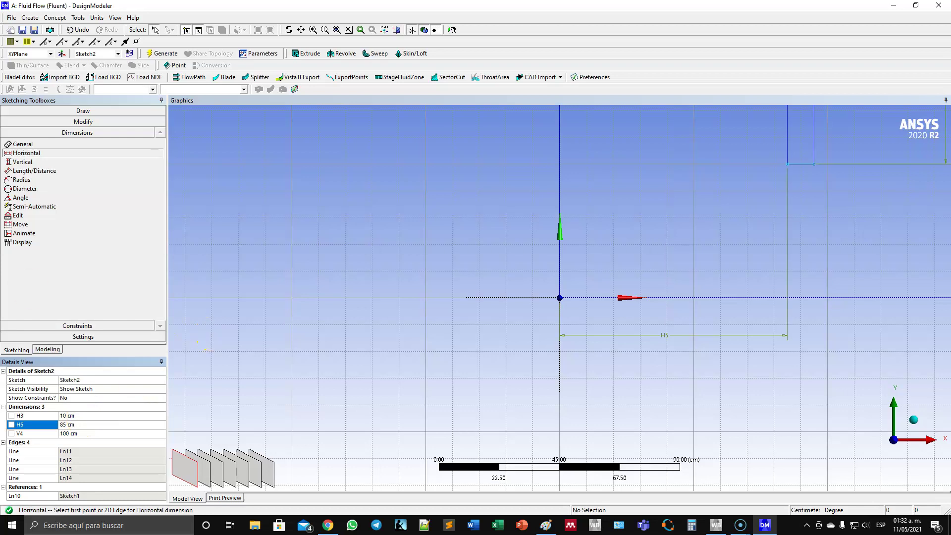
Step: Dimension the vertical distance from the large rectangle's lower-left corner to the narrow rectangle's lower-left corner and set it to 40 cm
left_click(22, 162)
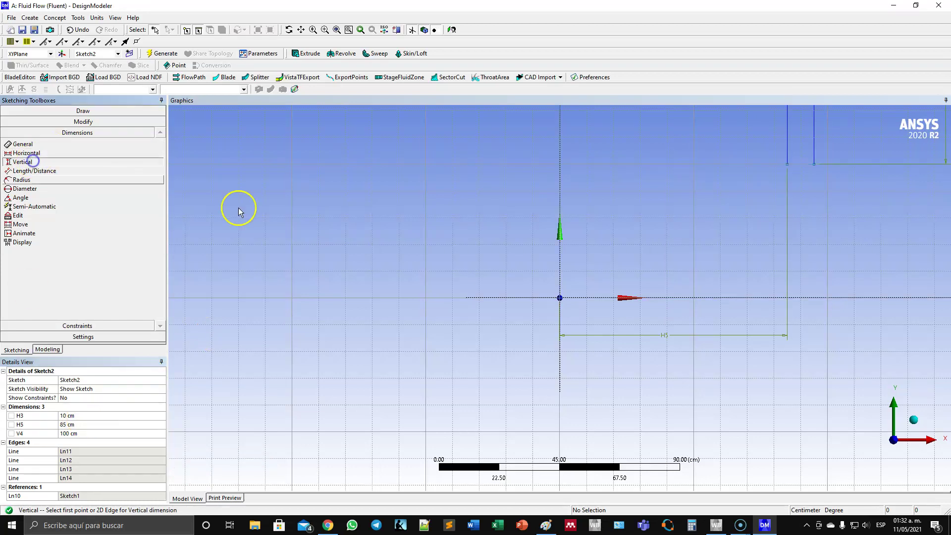
left_click(787, 164)
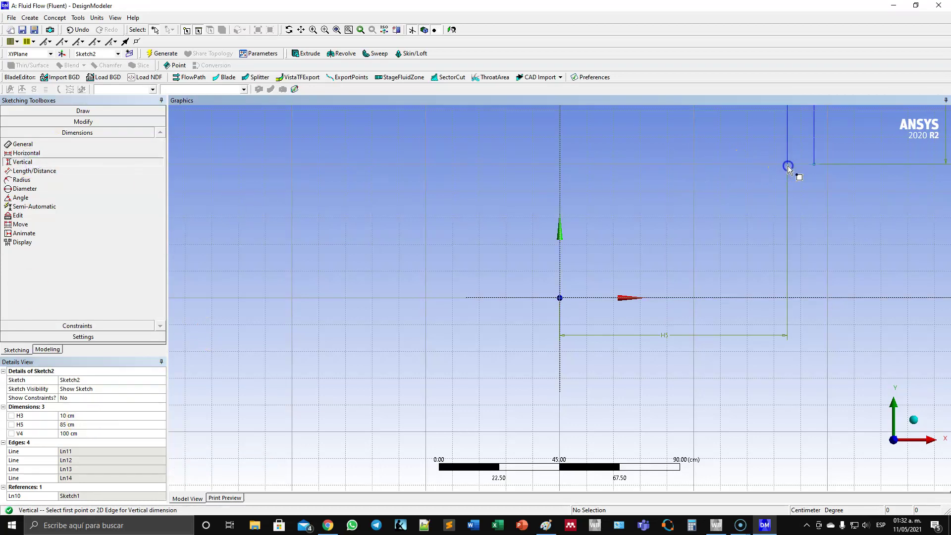
left_click(560, 298)
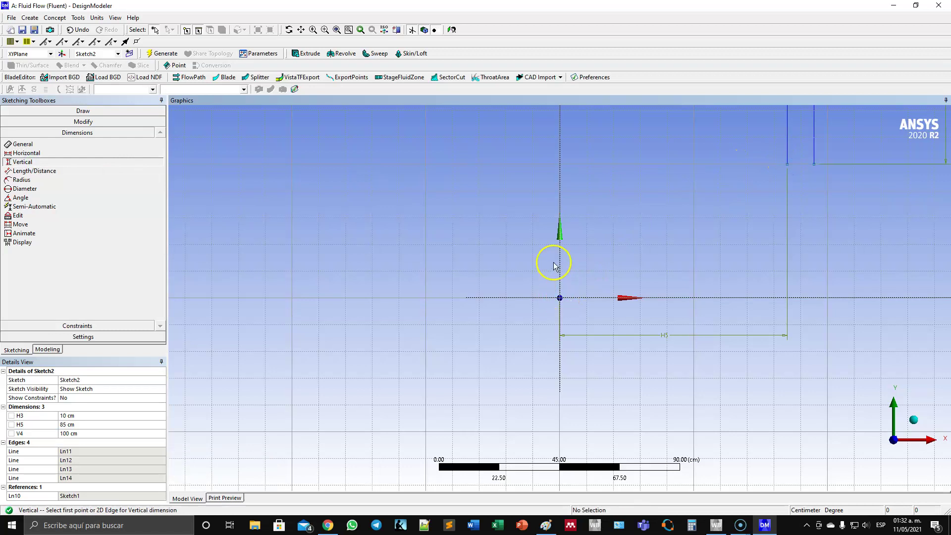
left_click(787, 164)
left_click(560, 298)
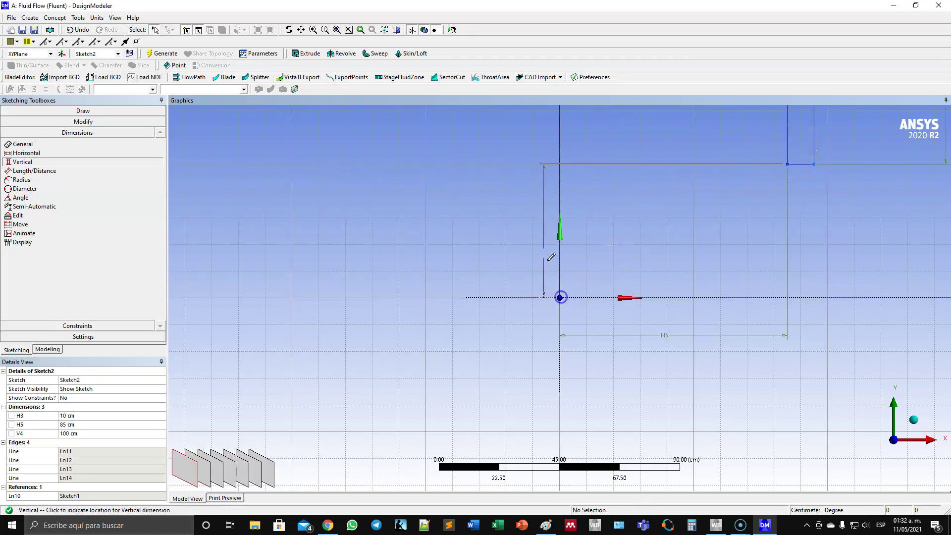
left_click(503, 192)
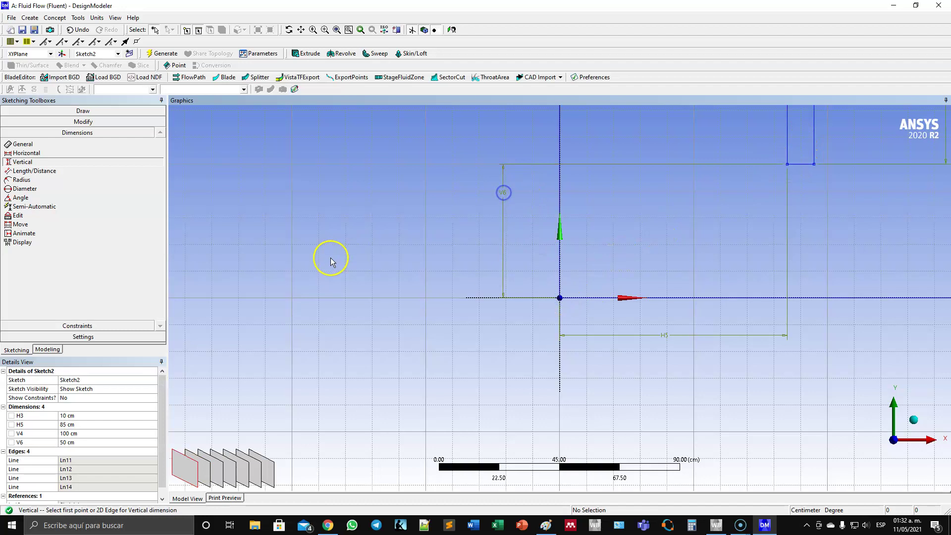
left_click(72, 442)
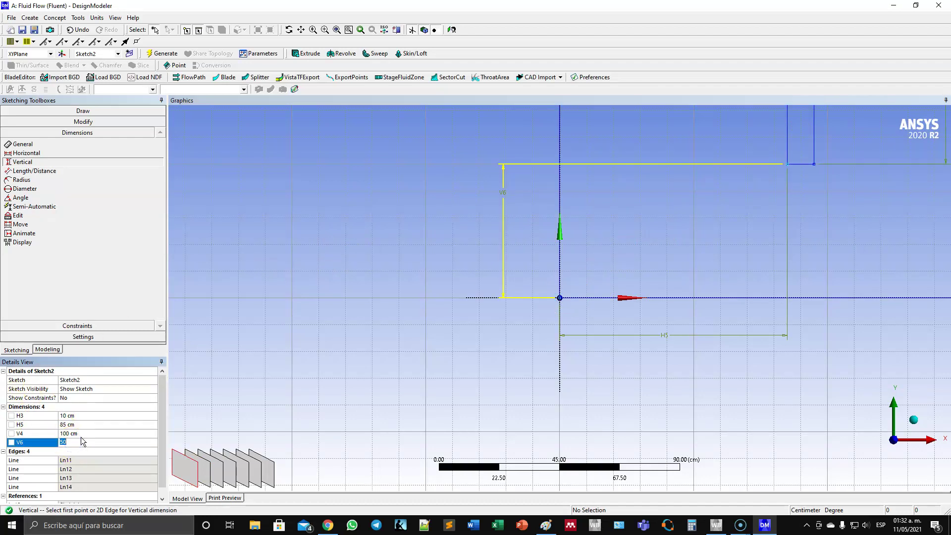
type("40")
key("Return")
scroll(431, 312, "down", 5)
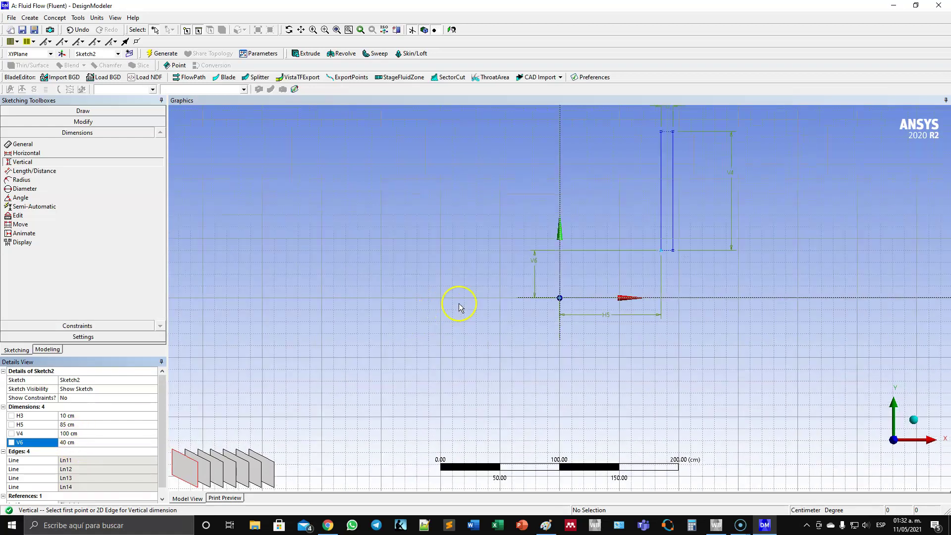
scroll(687, 159, "down", 1)
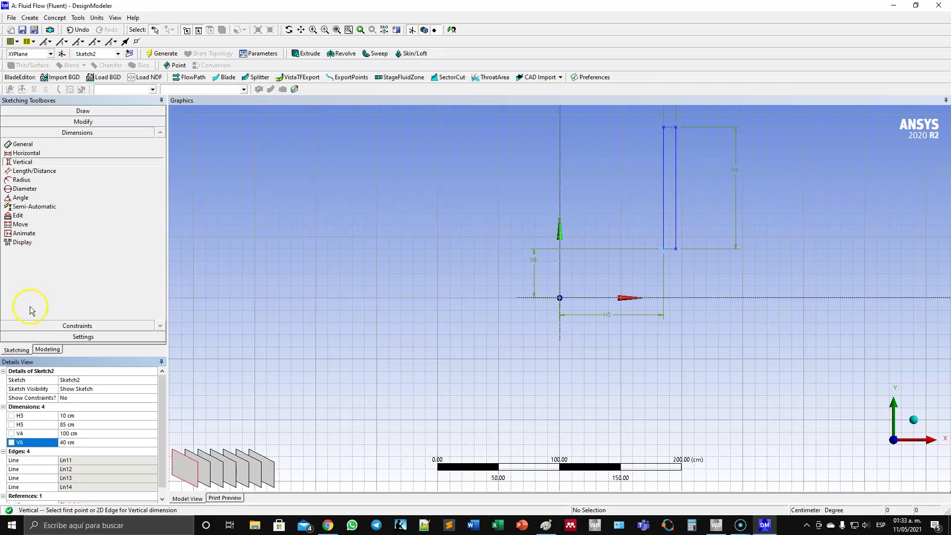
Step: Generate a surface from the large rectangle's sketch, Sketch1, with the operation set to Add Frozen
left_click(47, 350)
left_click(449, 217)
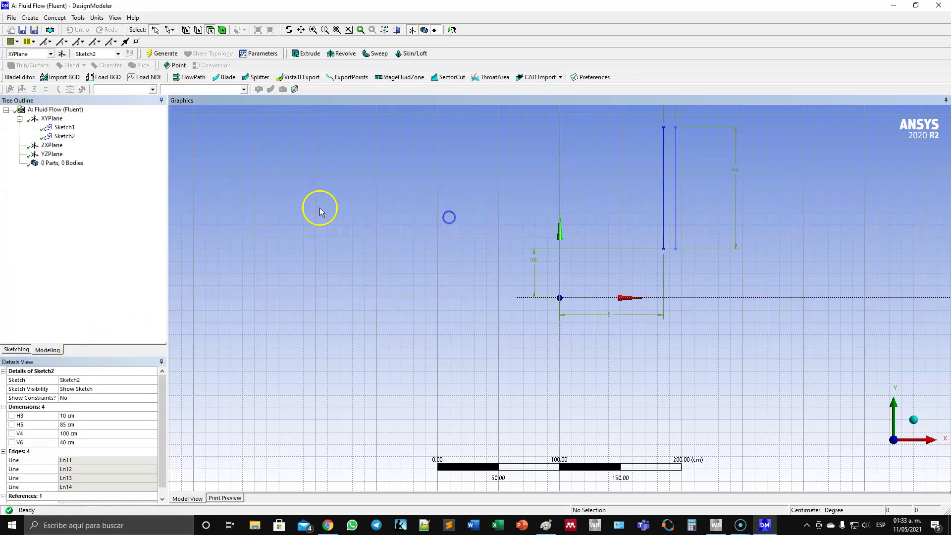
left_click(64, 129)
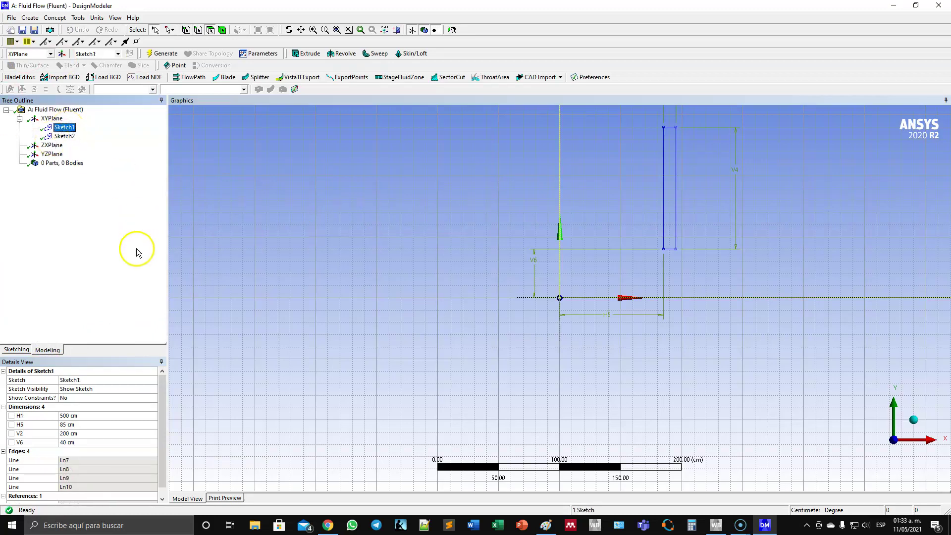
left_click(31, 19)
left_click(55, 18)
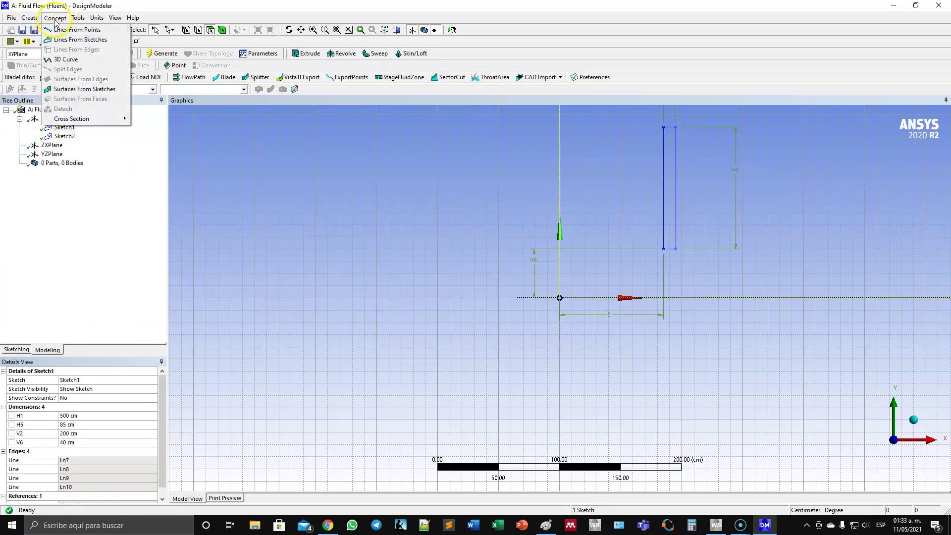
left_click(81, 90)
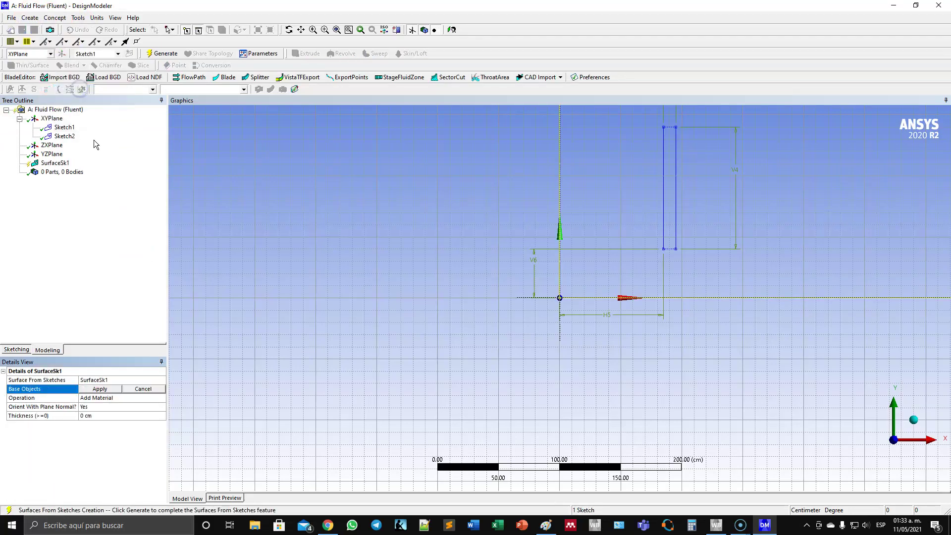
left_click(96, 389)
left_click(119, 398)
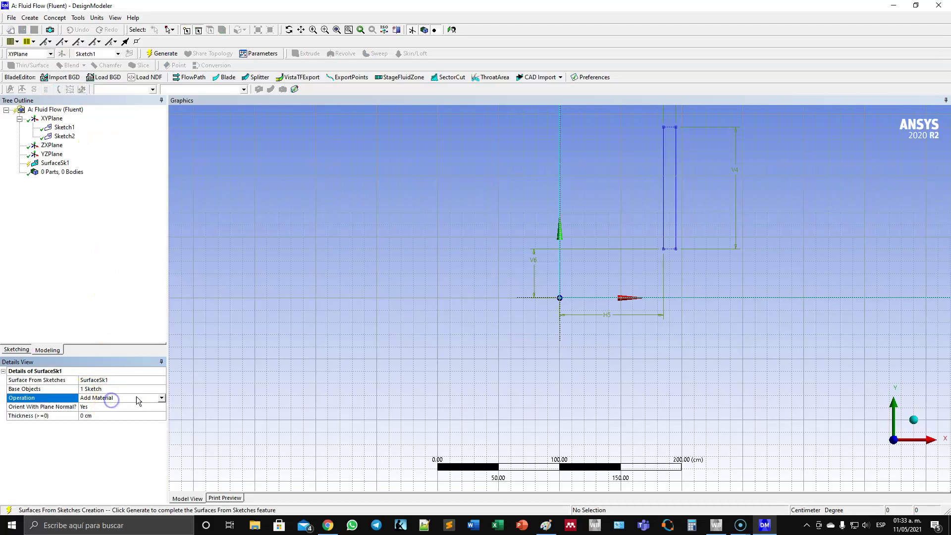
left_click(161, 398)
left_click(126, 407)
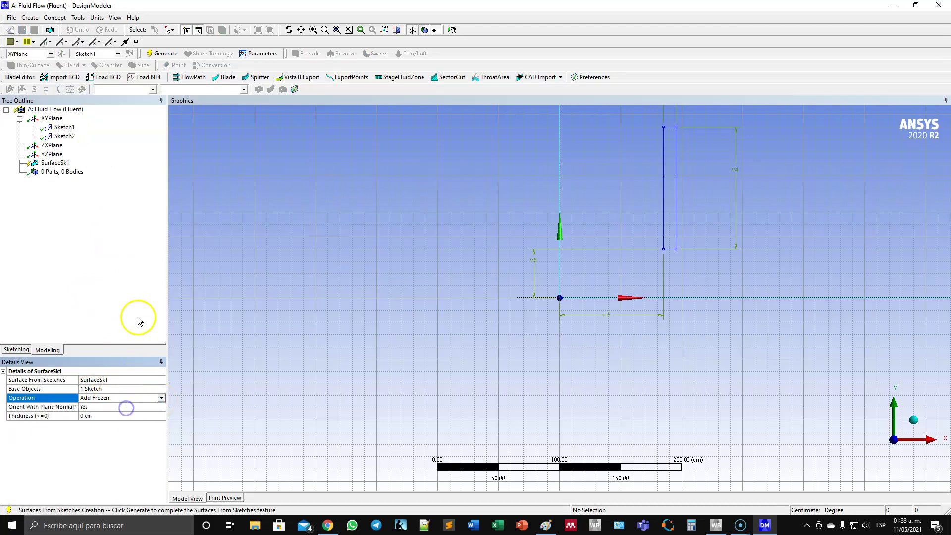
left_click(161, 54)
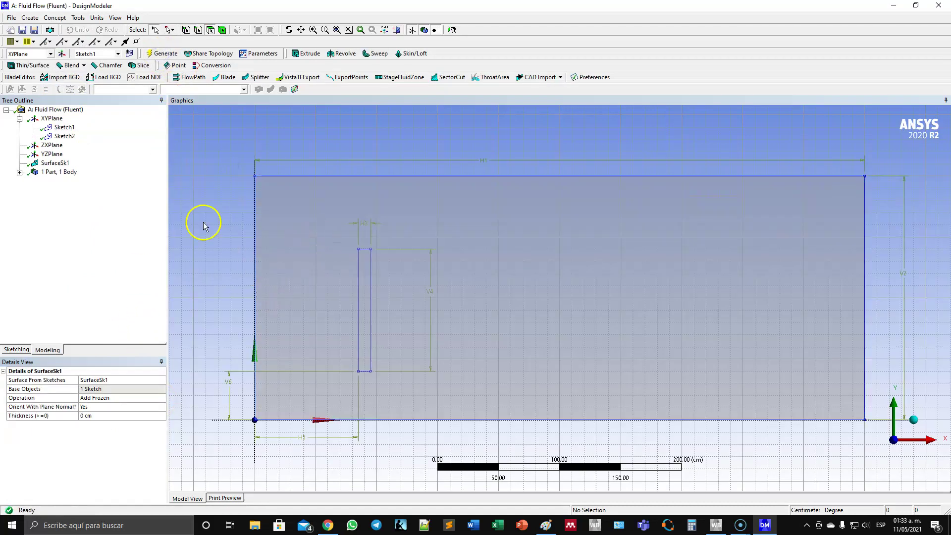
Step: Generate a second surface from the narrow rectangle's sketch, Sketch2, with the operation set to Add Frozen
left_click(64, 136)
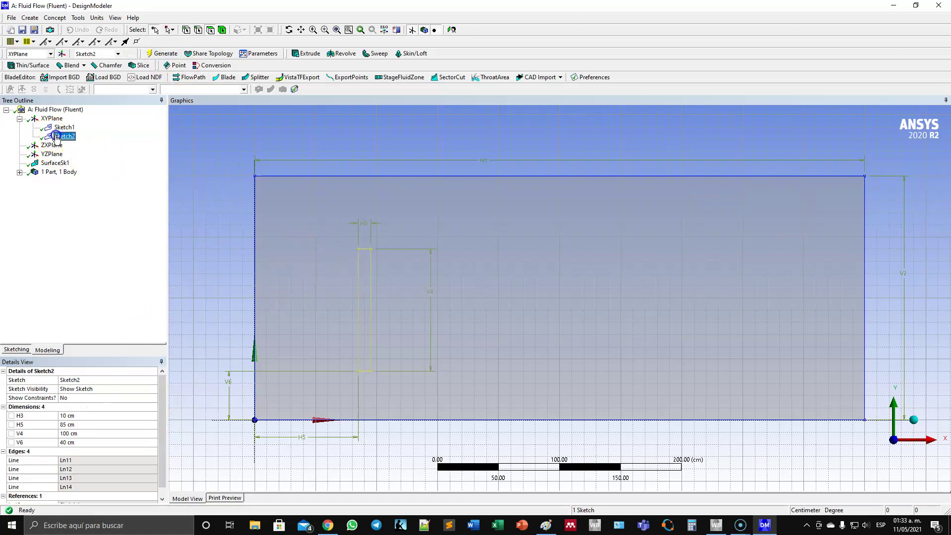
left_click(55, 17)
left_click(85, 87)
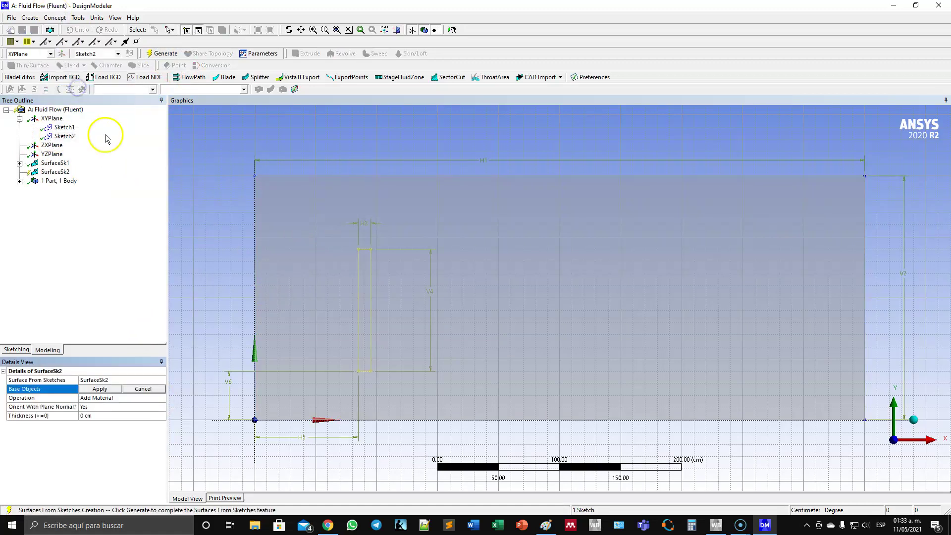
left_click(100, 389)
left_click(114, 398)
left_click(157, 399)
left_click(133, 414)
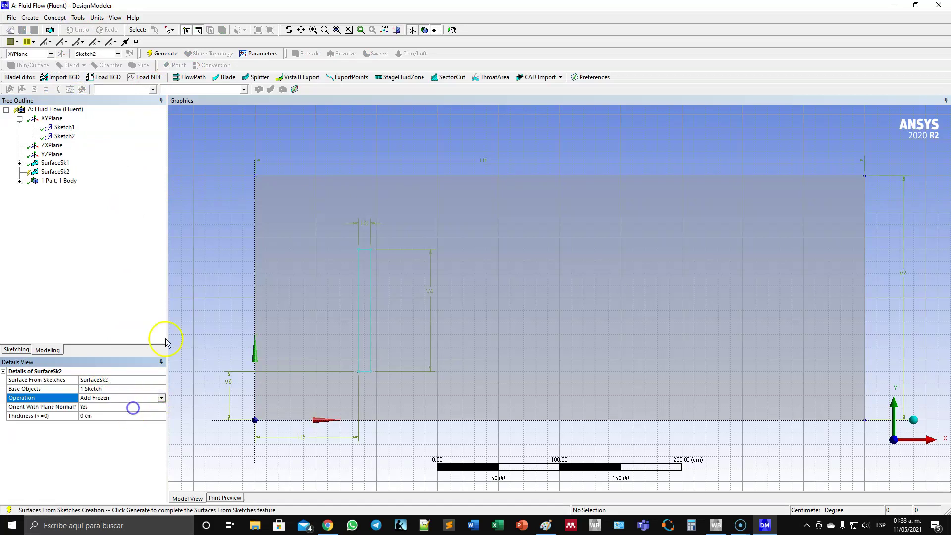
left_click(152, 54)
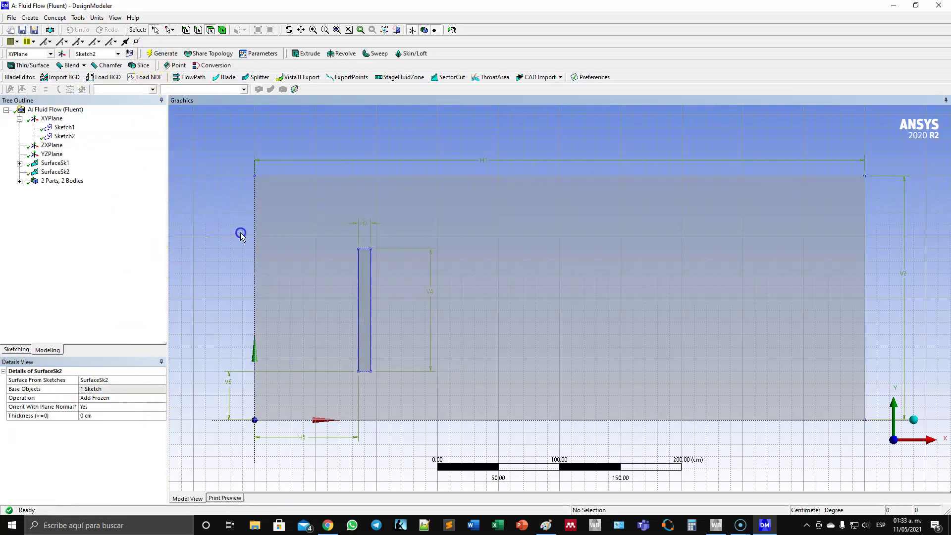
Step: Rename the surface body of the large rectangle as Fluid_Domain
left_click(19, 181)
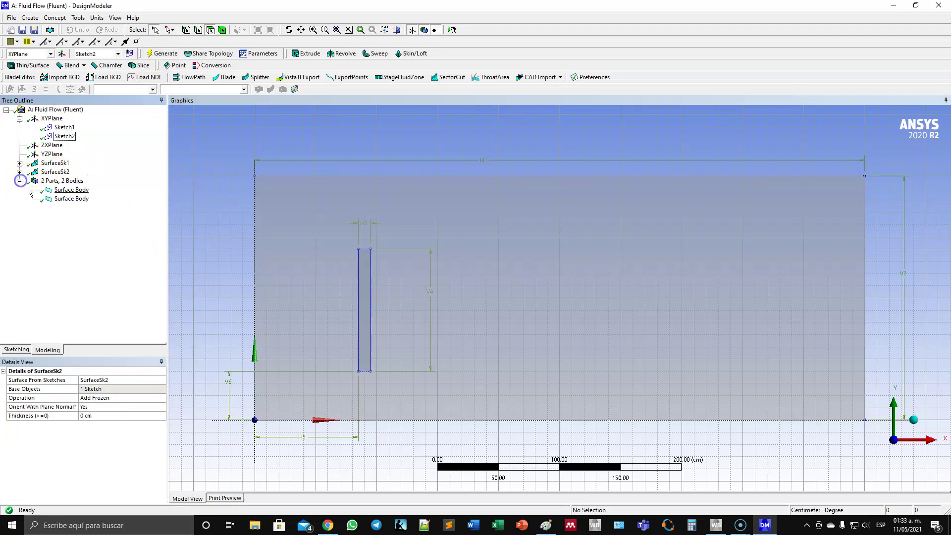
left_click(75, 190)
right_click(74, 191)
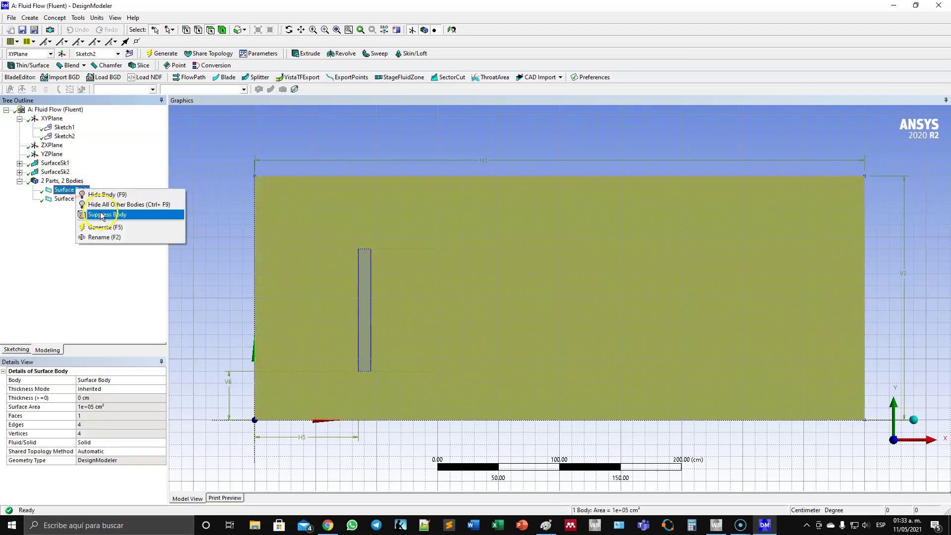
left_click(107, 241)
type("Fluid_Domain")
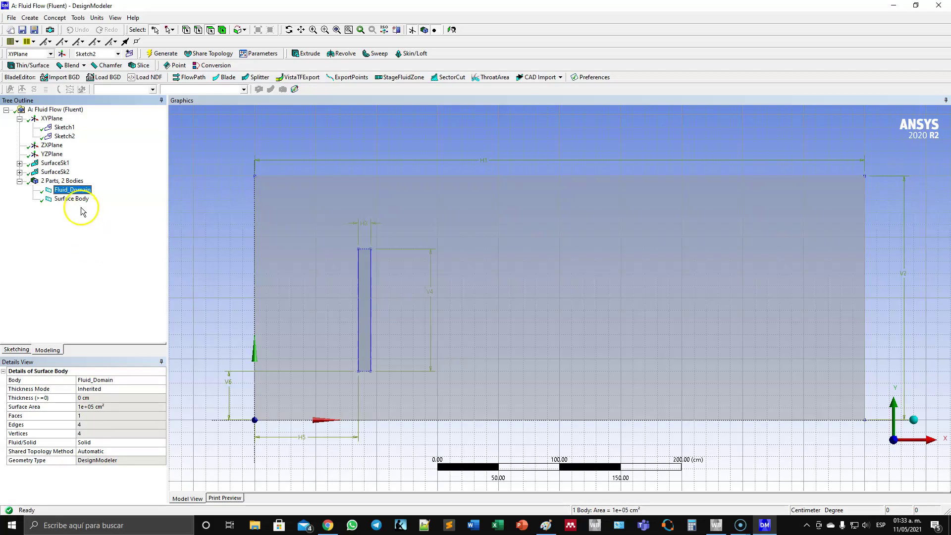
Step: Rename the surface body of the narrow rectangle as Rotor
right_click(76, 198)
left_click(105, 244)
type("JR")
type("tor")
key("Return")
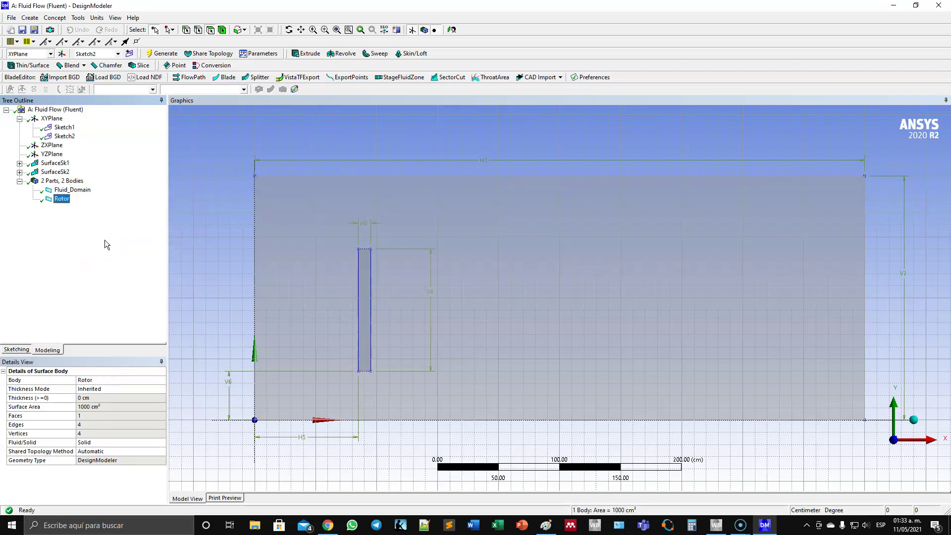
Step: Set the Fluid/Solid property of the Fluid_Domain body to Fluid
left_click(74, 191)
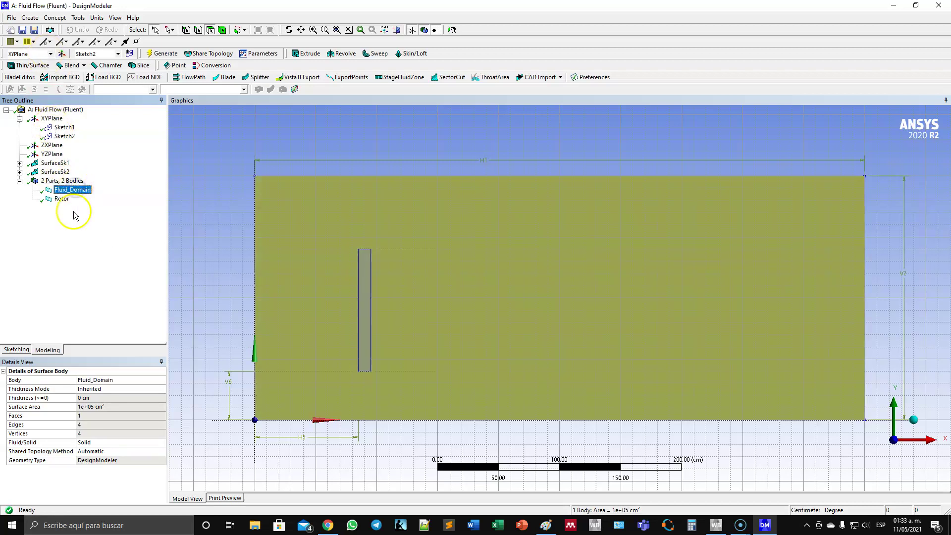
left_click(111, 442)
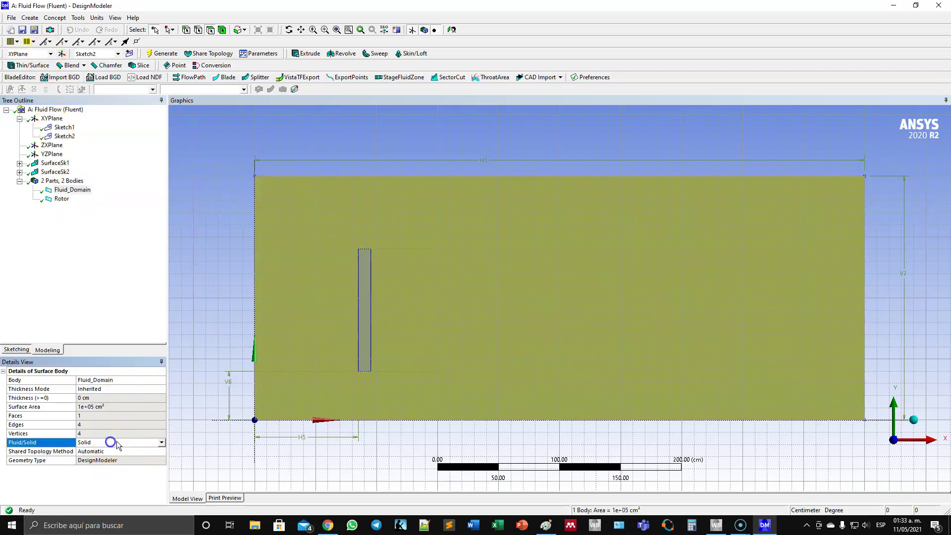
left_click(161, 442)
left_click(97, 452)
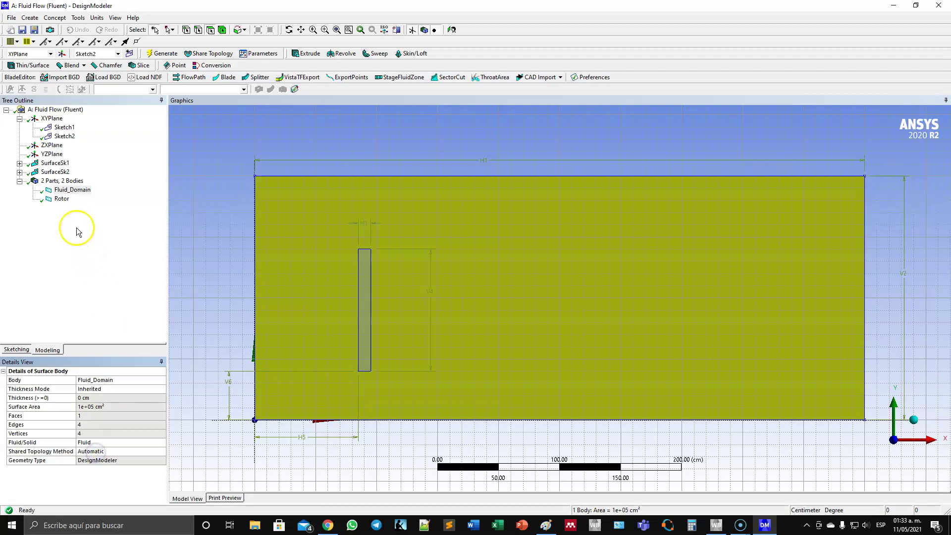
Step: Combine the Fluid_Domain and Rotor bodies into a single new part
left_click(62, 199)
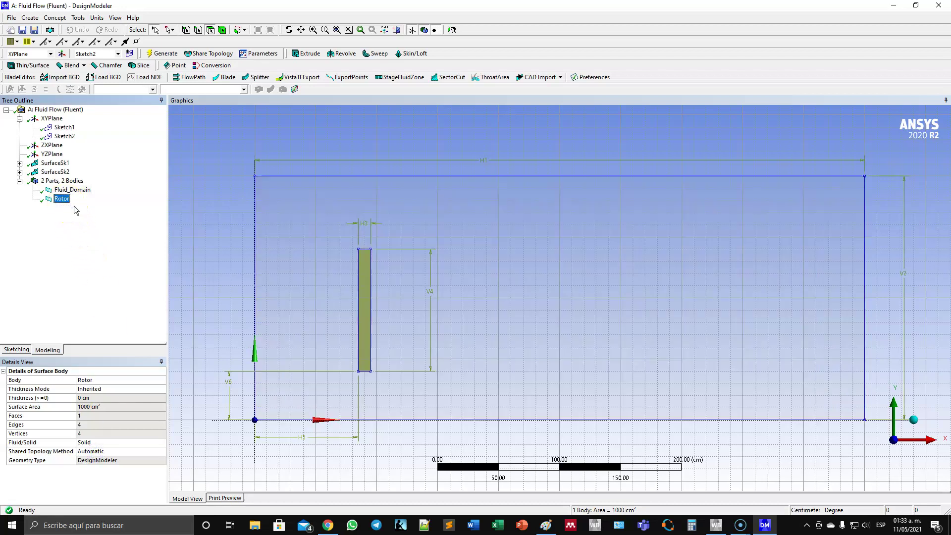
left_click(67, 190)
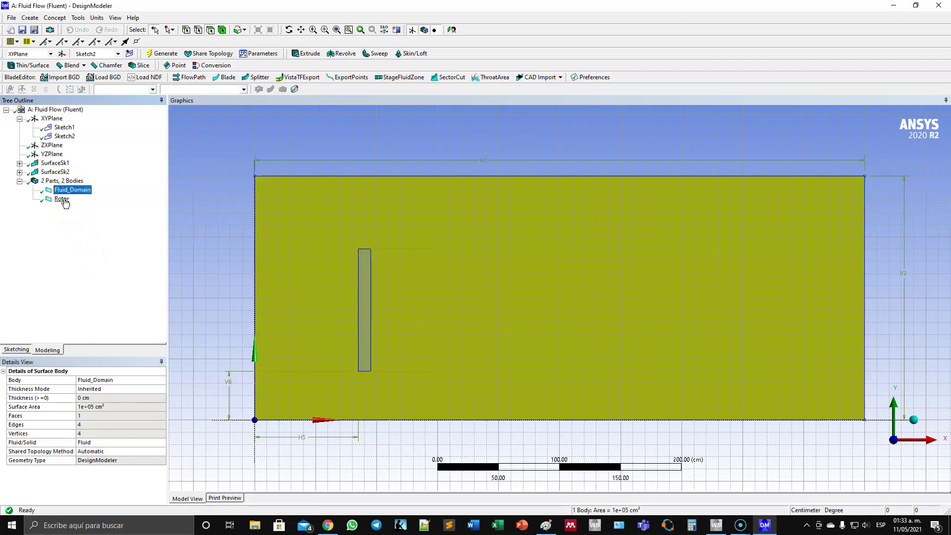
left_click(62, 199, "ctrl")
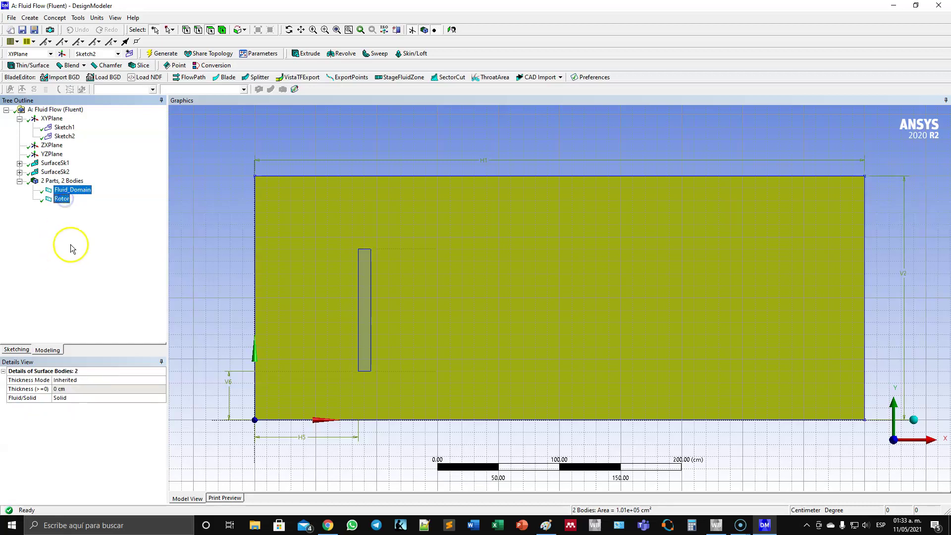
right_click(69, 195)
left_click(110, 229)
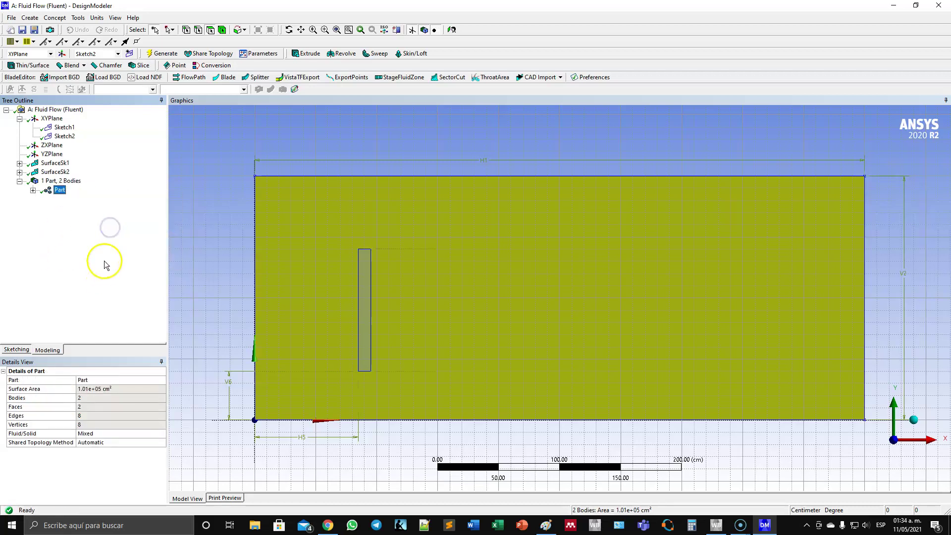
left_click(207, 254)
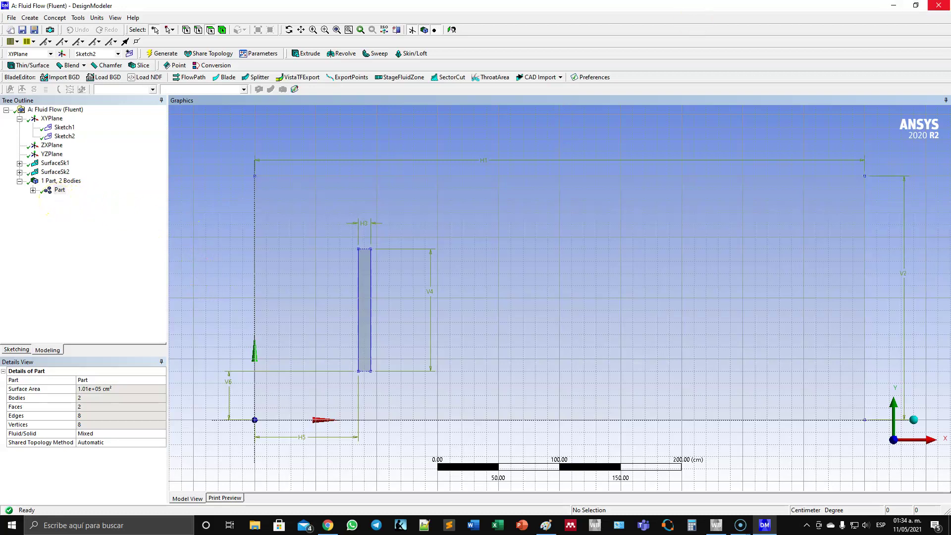
Step: Close DesignModeler and open the Fluid Flow (Fluent) system's mesh in the Meshing application
left_click(939, 6)
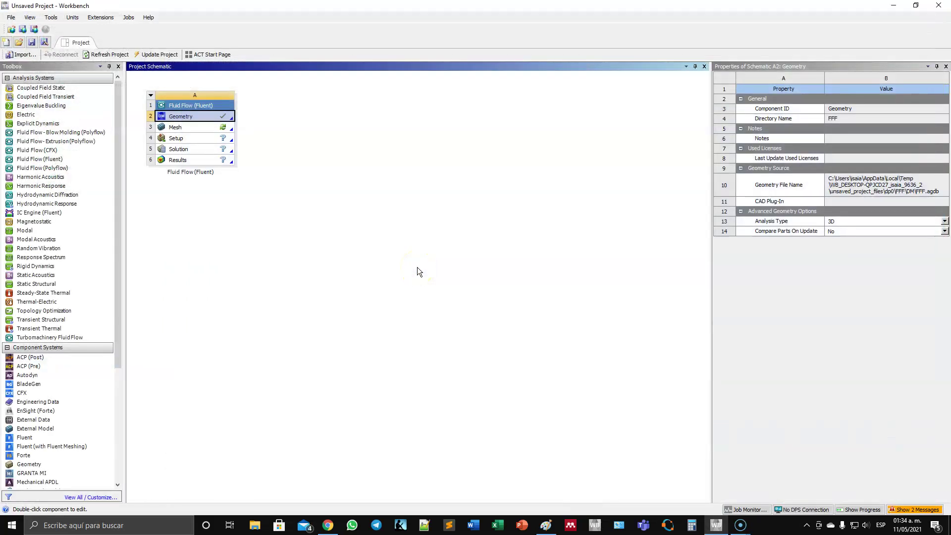
double_click(188, 129)
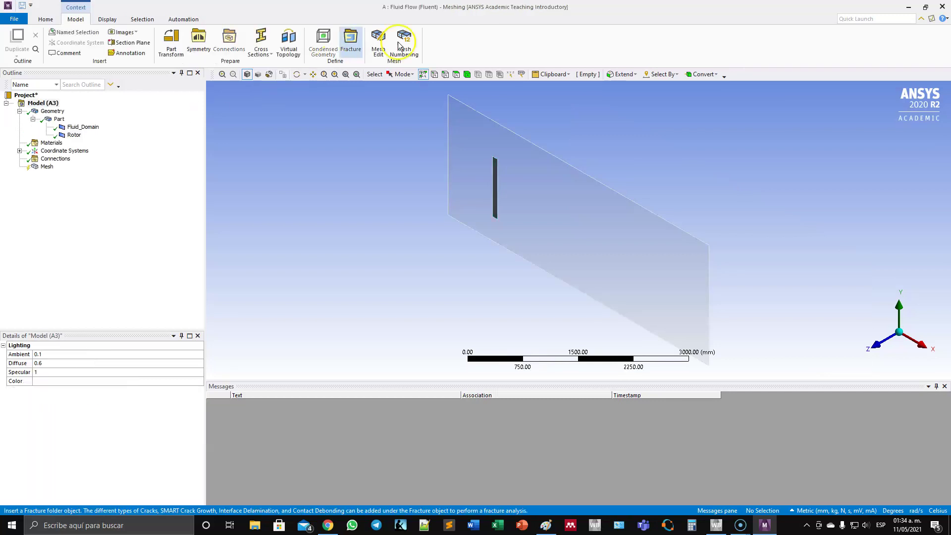
left_click(891, 348)
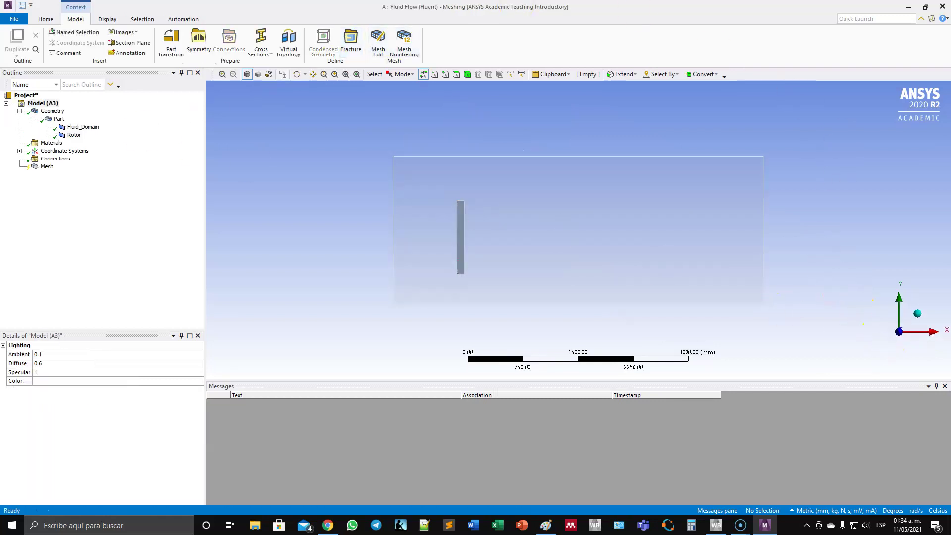
left_click(102, 229)
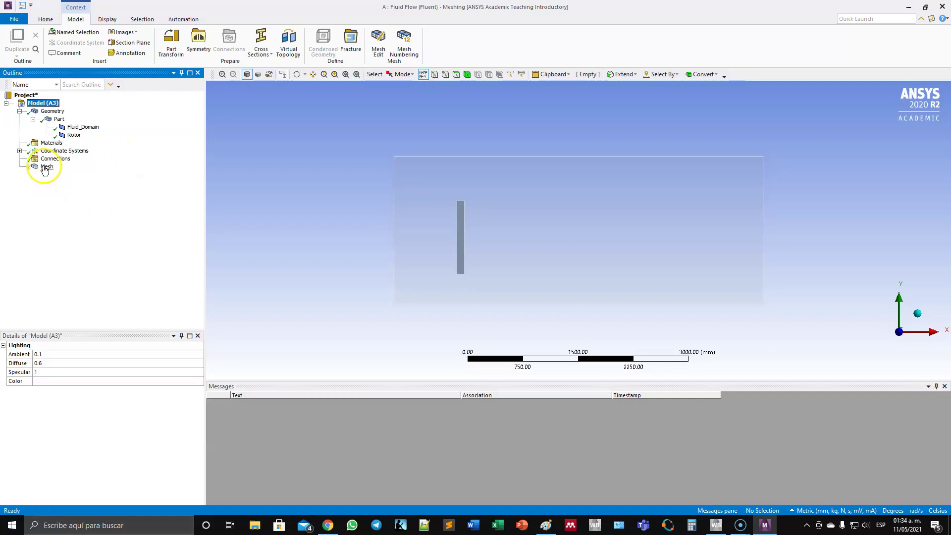
Step: Create a named selection called Inlet from the left vertical edge of the fluid domain
left_click(348, 158)
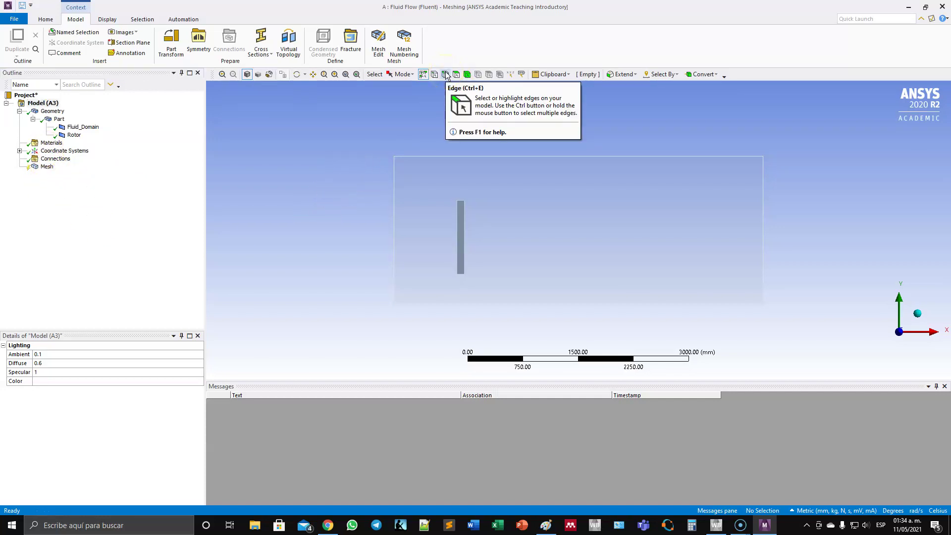
left_click(445, 75)
left_click(394, 200)
right_click(306, 213)
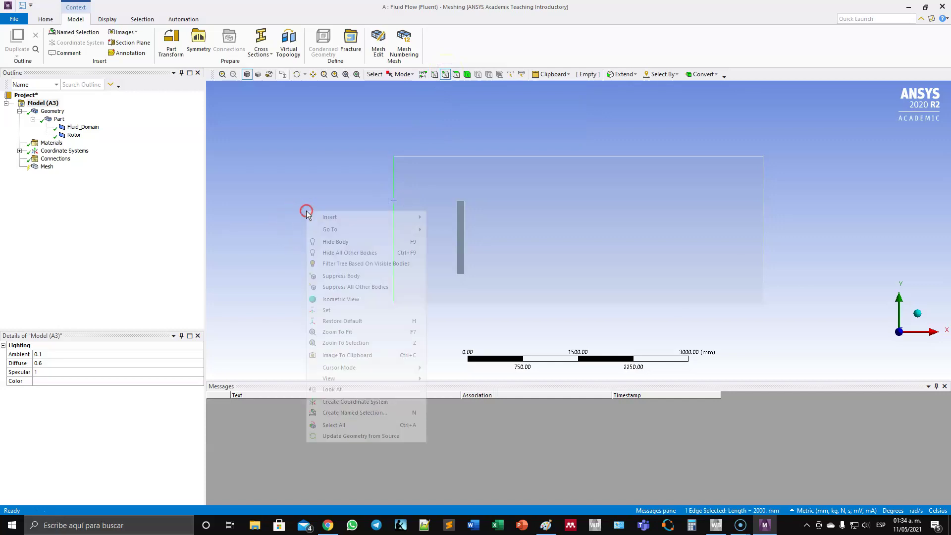
left_click(348, 413)
type("inlet")
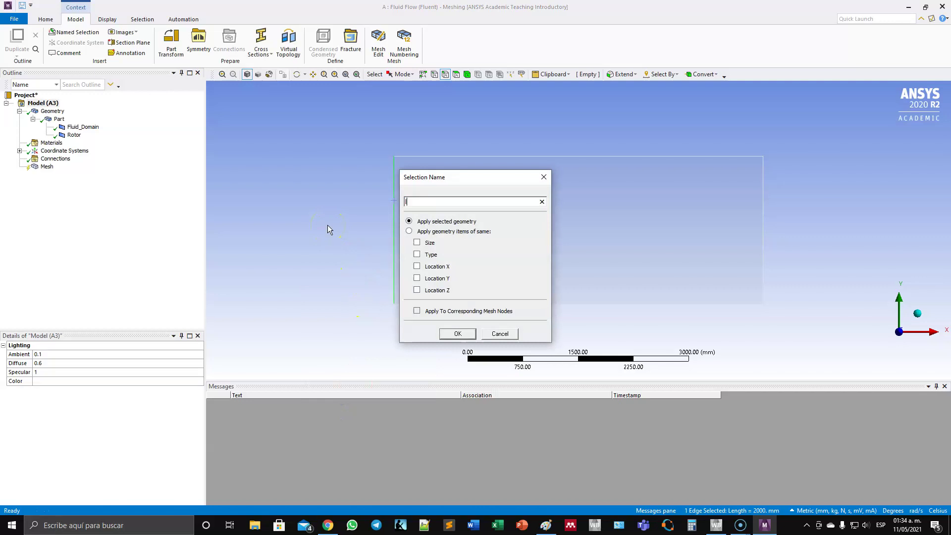
key("Return")
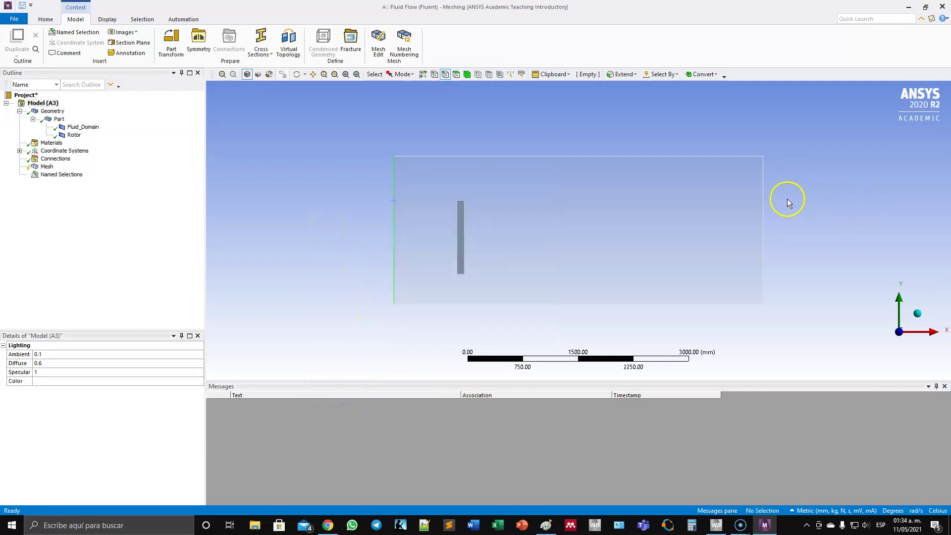
Step: Create a named selection called Outlet from the right vertical edge of the fluid domain
left_click(762, 195)
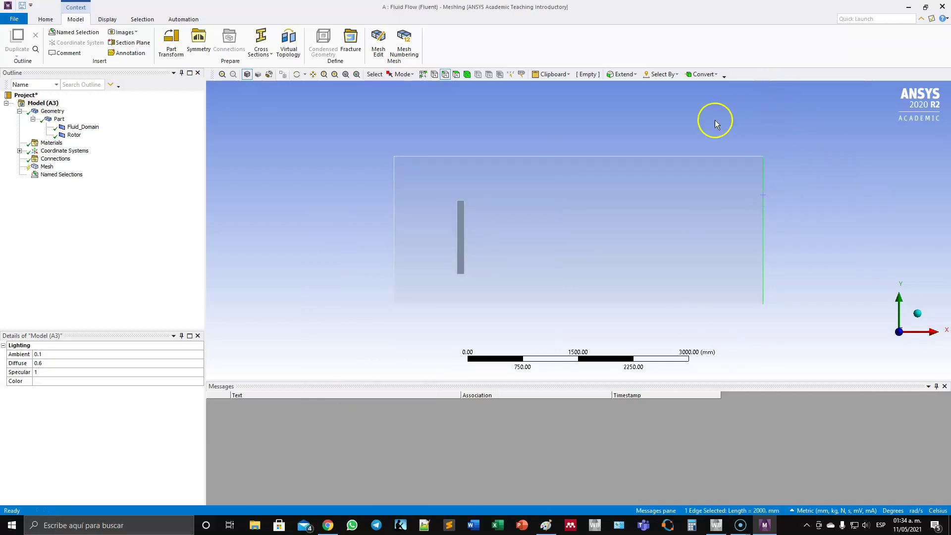
right_click(815, 171)
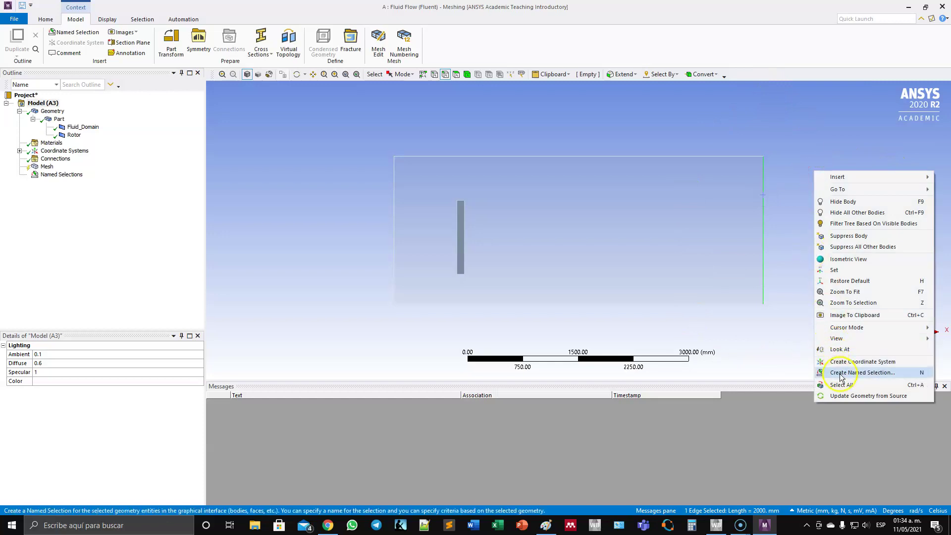
left_click(852, 372)
type("Salida")
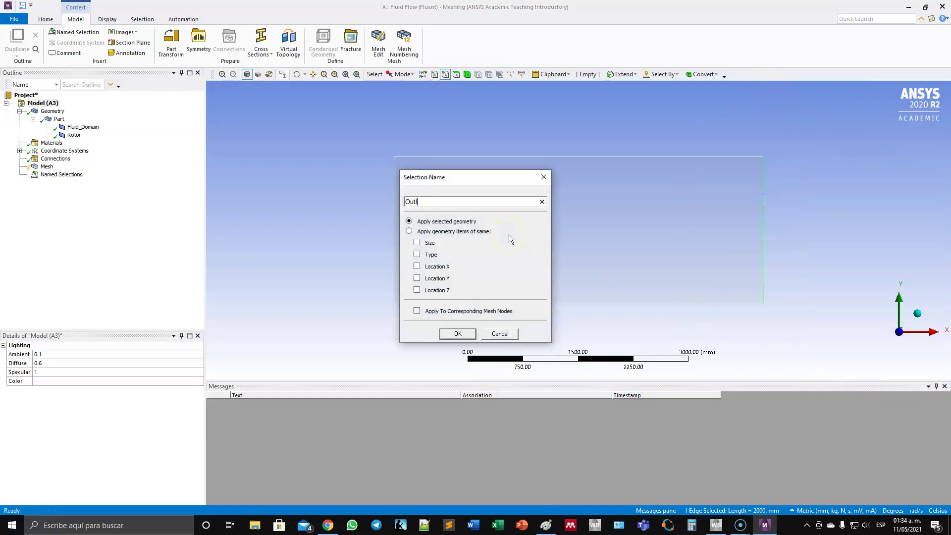
key("Return")
Step: Create a named selection called Walls_FD from the upper and lower horizontal edges of the fluid domain
left_click(533, 156)
left_click(513, 303)
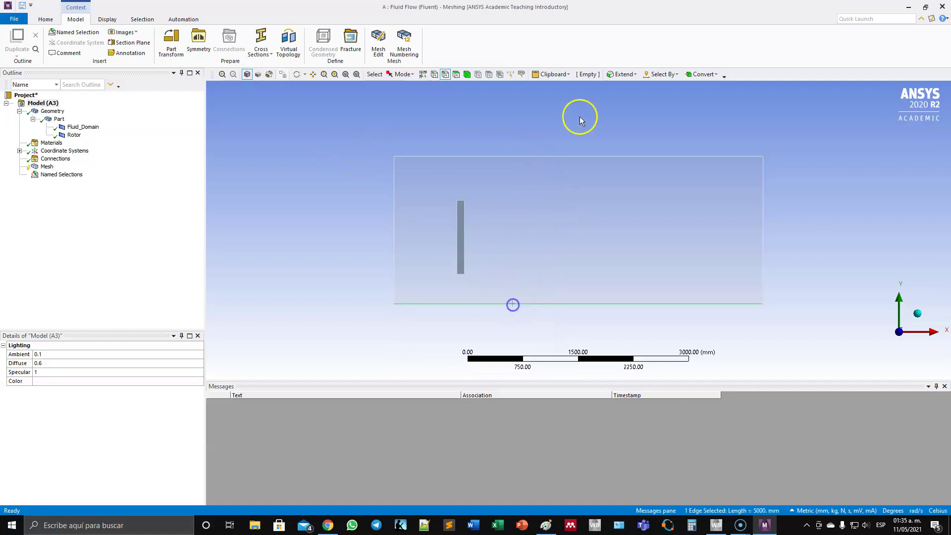
left_click(541, 156, "ctrl")
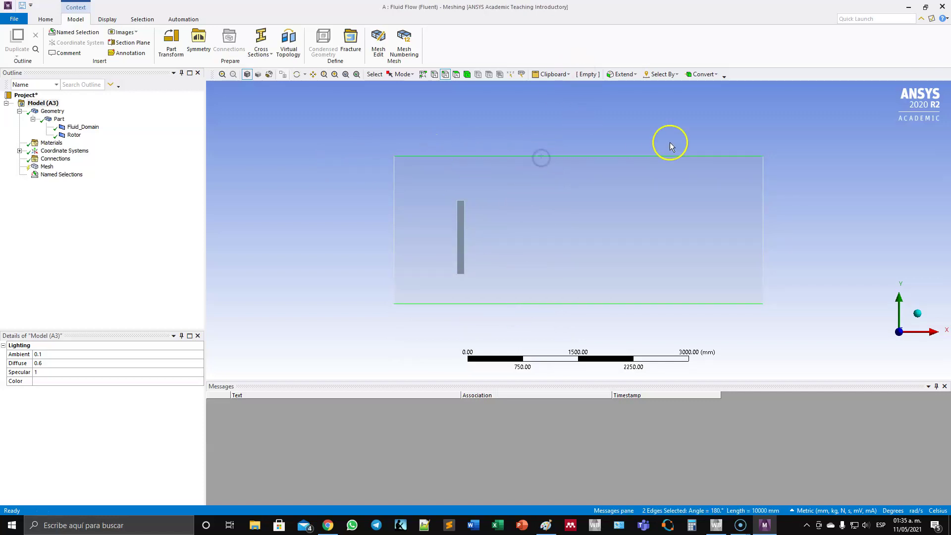
right_click(304, 125)
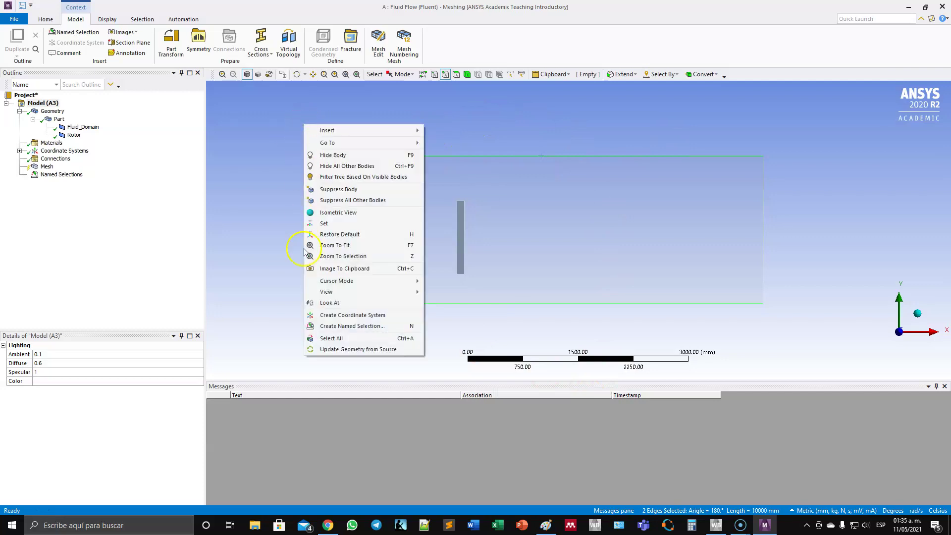
left_click(342, 326)
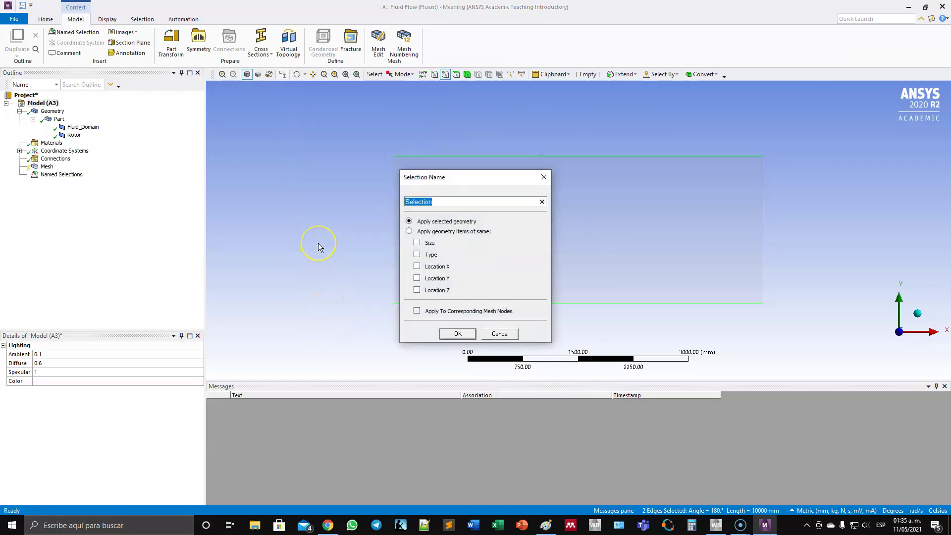
type("Walls_FD")
key("Return")
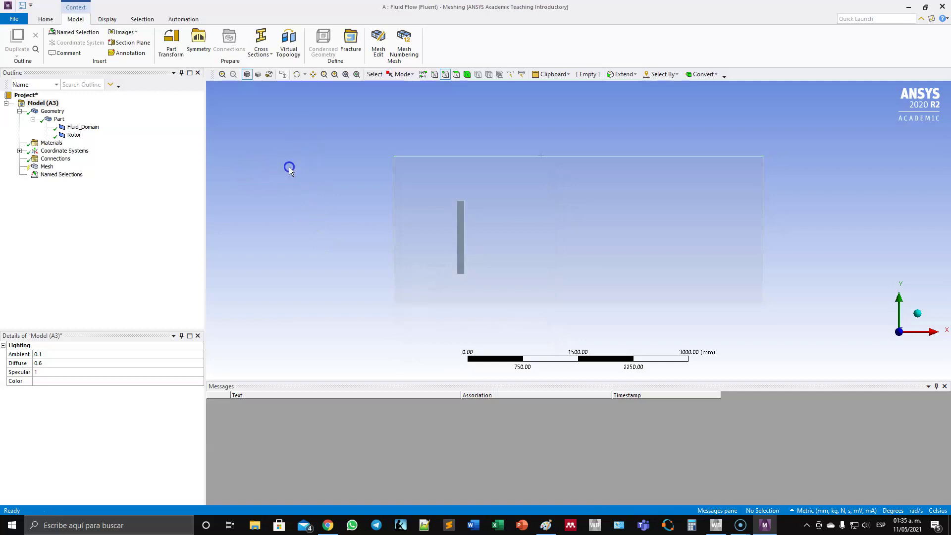
right_click(291, 155)
left_click(395, 118)
Step: Box-select the four edges of the narrow rotor rectangle and create a named selection called Rotor_Walls from them
scroll(497, 213, "up", 2)
scroll(497, 213, "up", 1)
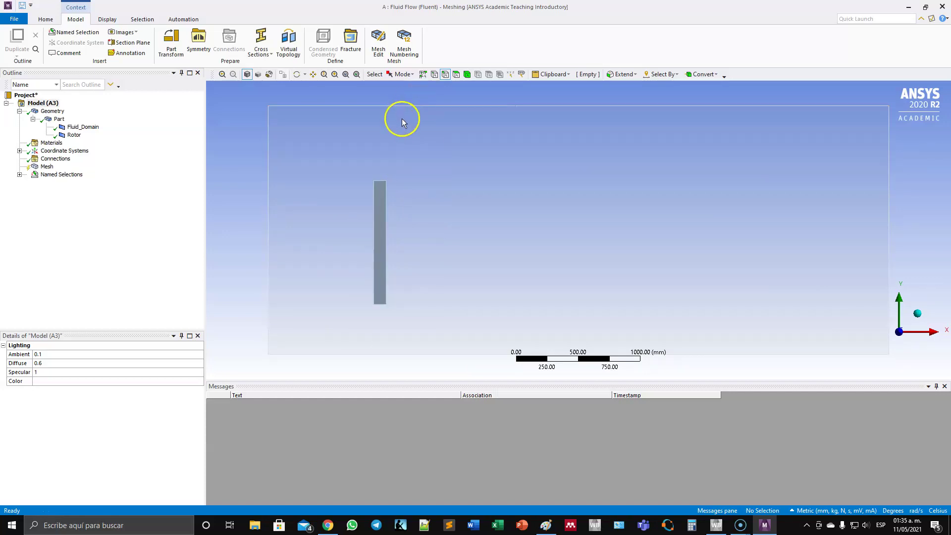
left_click(412, 75)
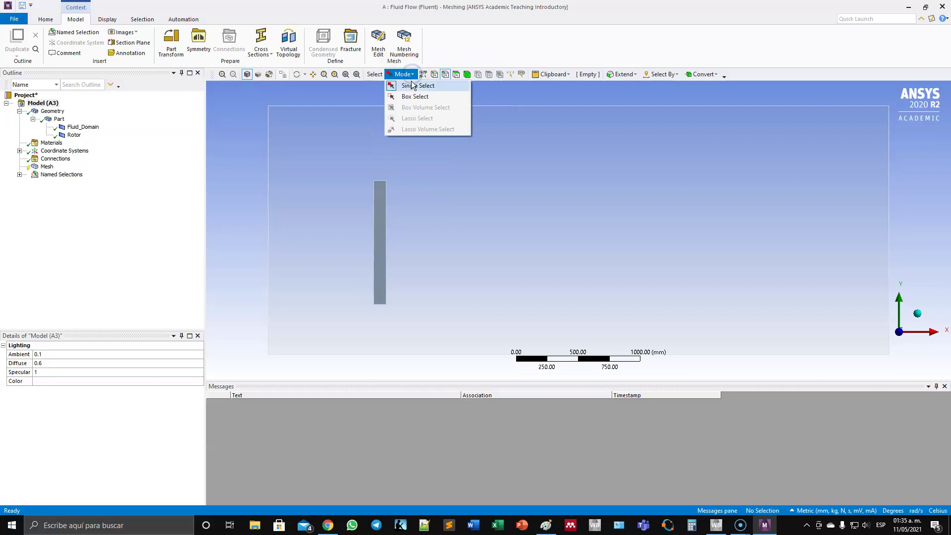
left_click(414, 97)
left_click_drag(347, 164, 413, 324)
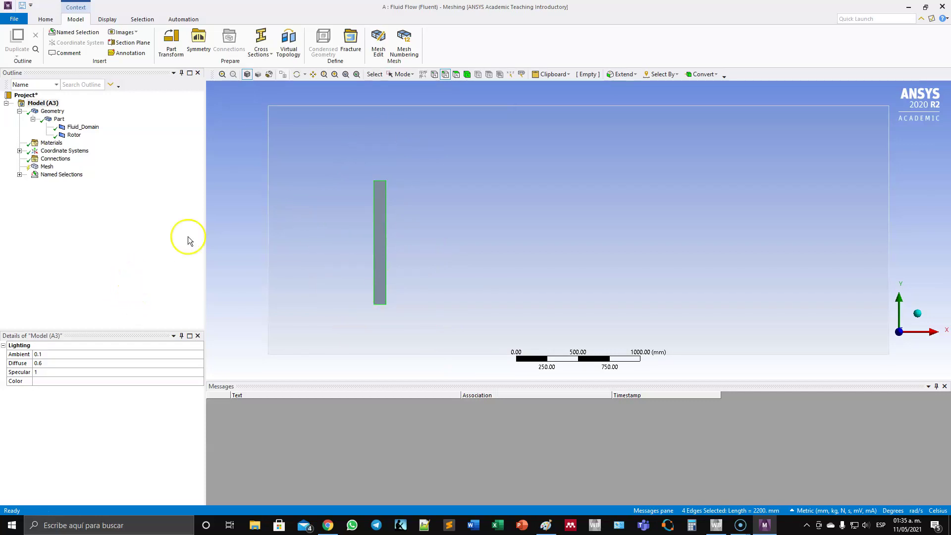
left_click(409, 74)
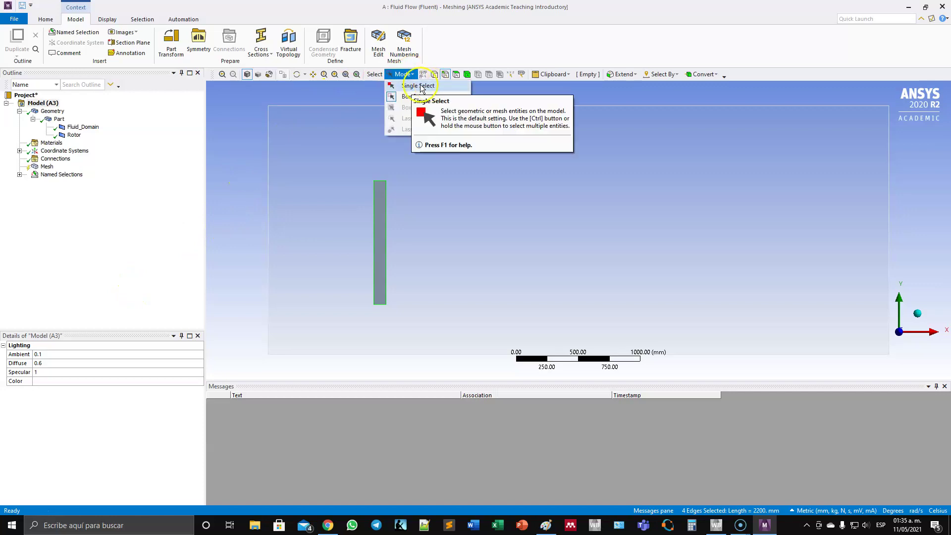
left_click(418, 86)
right_click(236, 192)
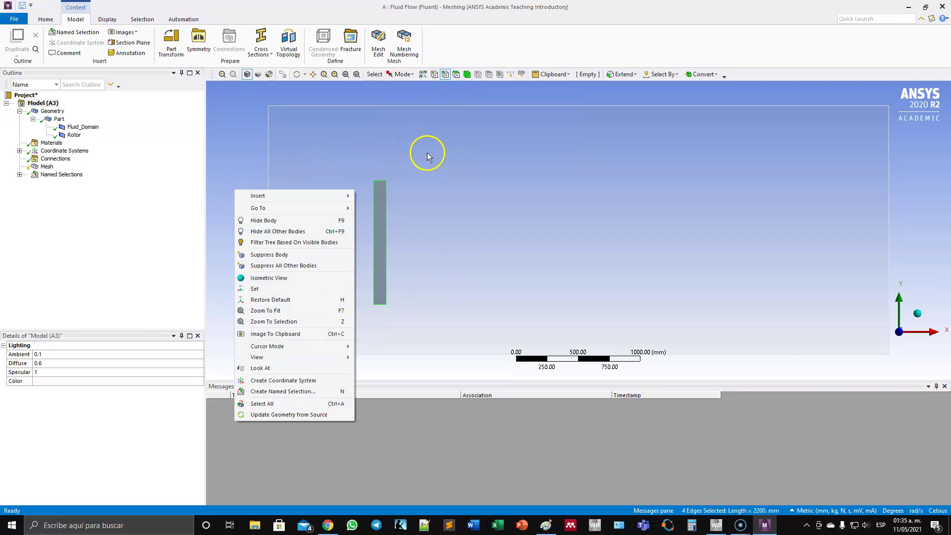
left_click(272, 391)
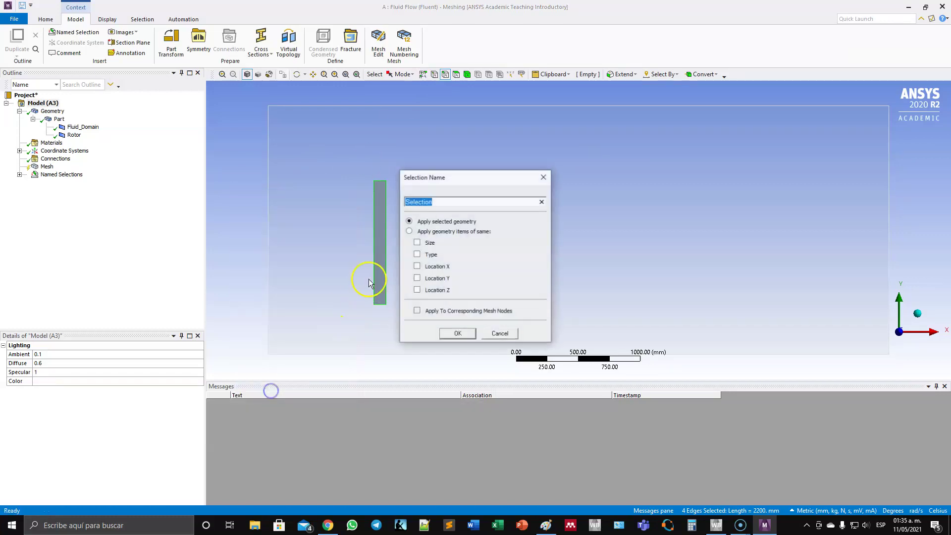
type("Rotor")
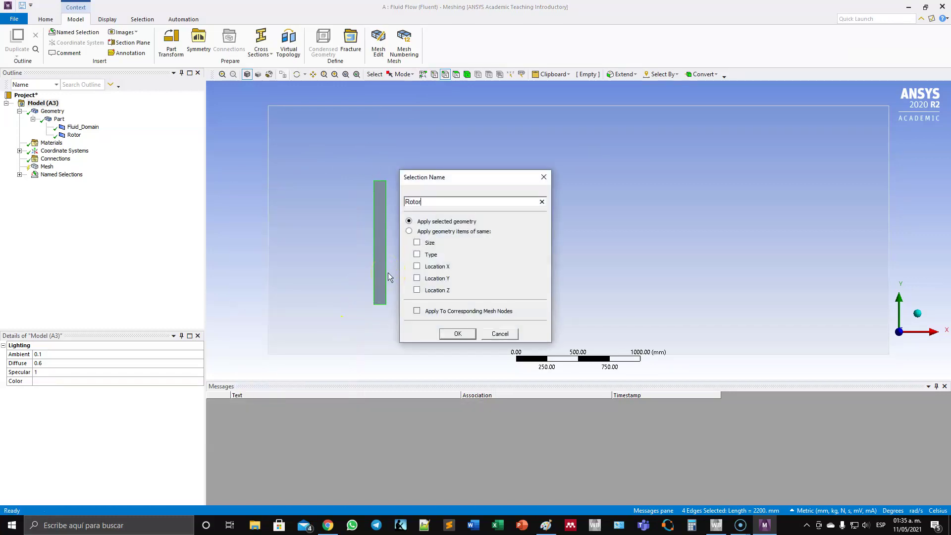
type("_Wall")
key("Return")
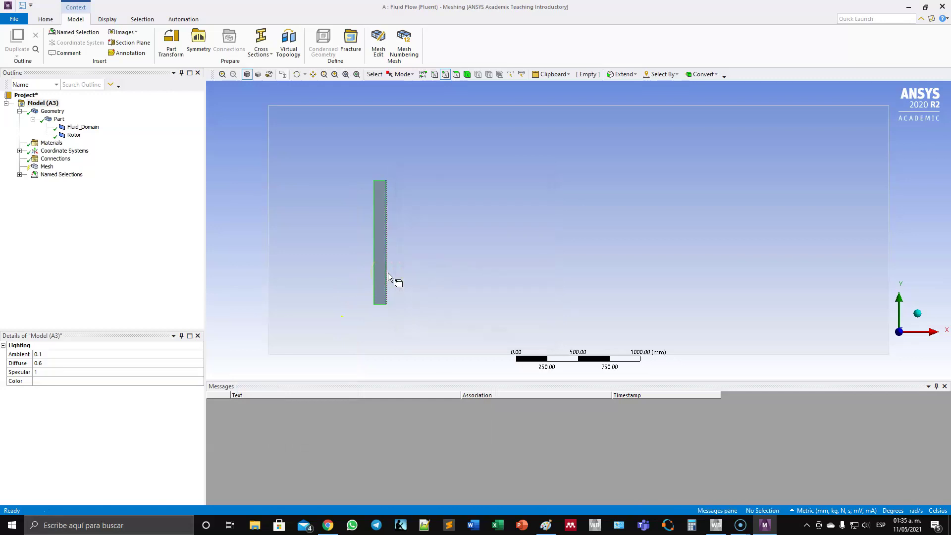
Step: Review which edges the Rotor_Walls, Walls_FD, Outlet and Inlet named selections contain
left_click(19, 174)
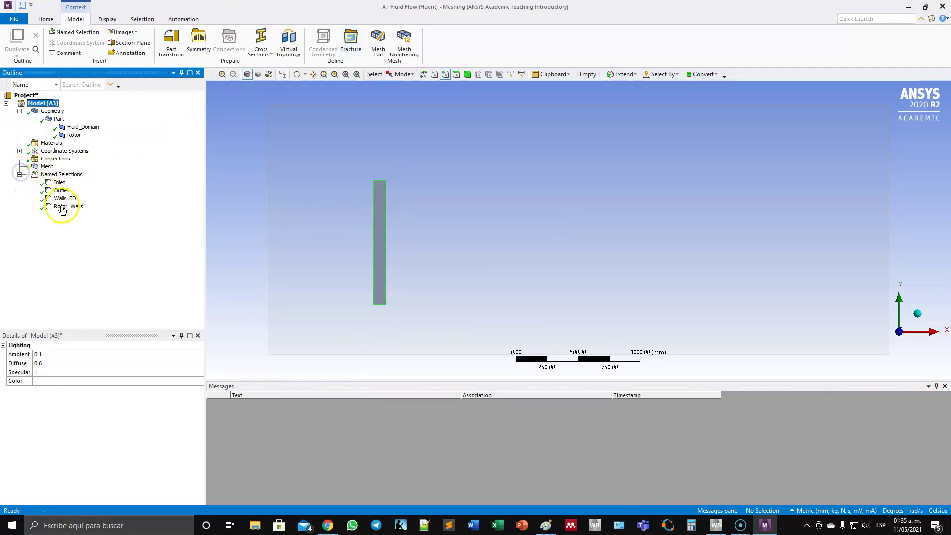
left_click(64, 206)
left_click(63, 198)
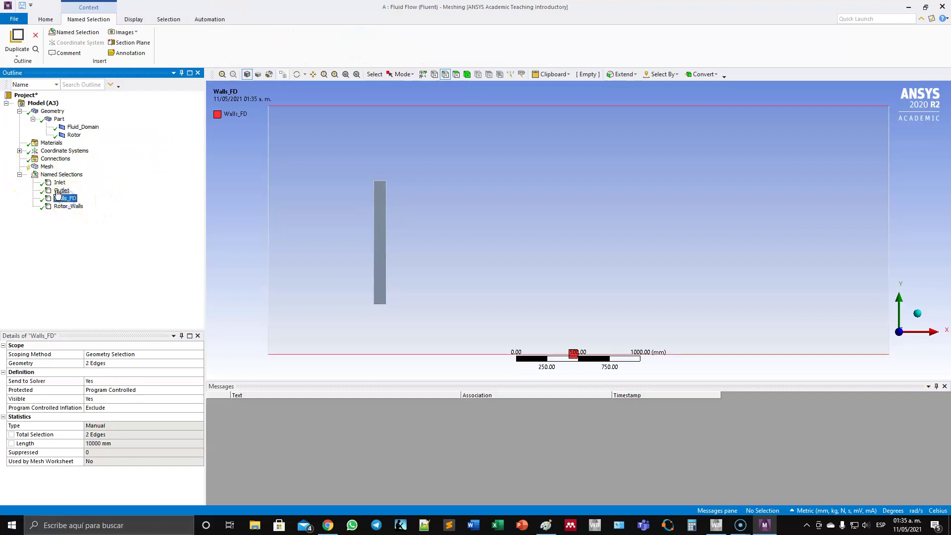
left_click(58, 191)
left_click(59, 183)
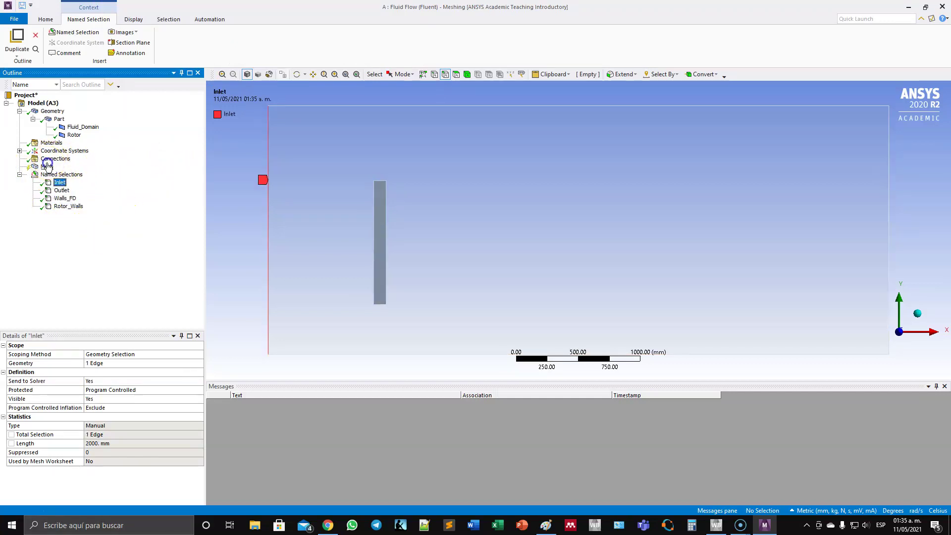
Step: Generate the mesh with default settings and set the global element size to 25 mm
left_click(47, 166)
left_click(107, 40)
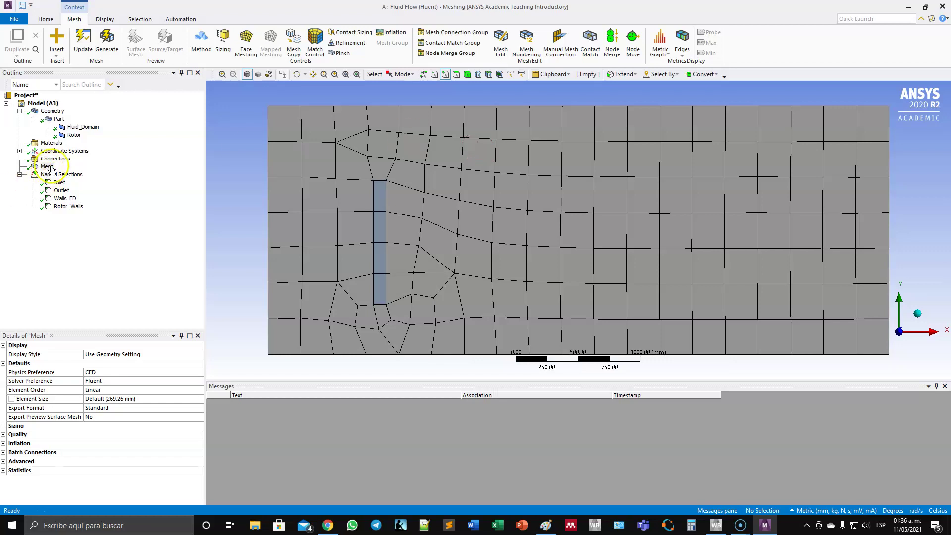
left_click(128, 398)
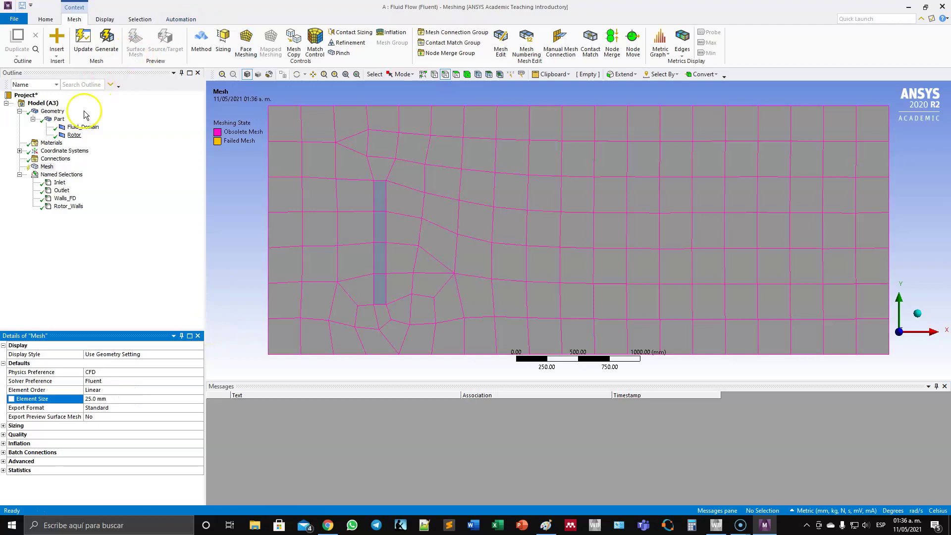
Step: Add a mesh refinement of level 1 on the rotor face and update the mesh
right_click(45, 167)
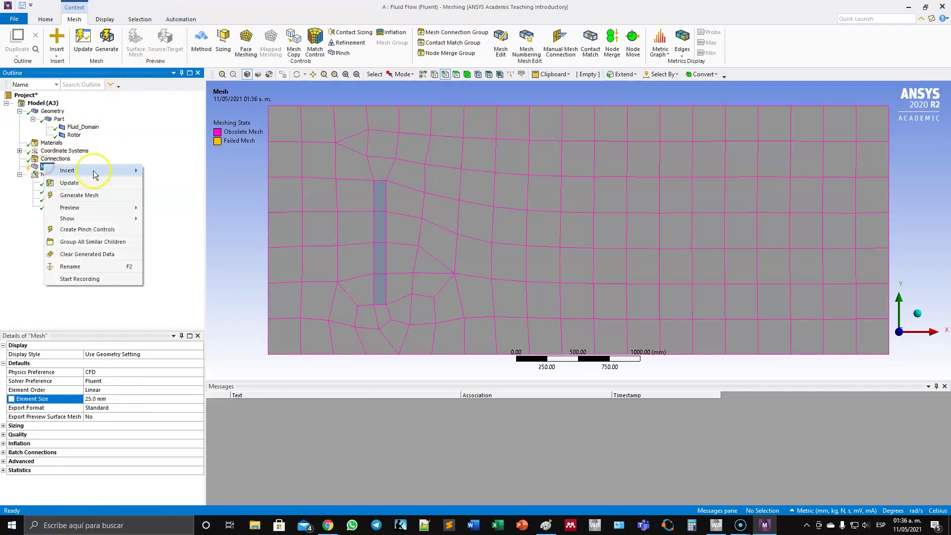
mouse_move(95, 173)
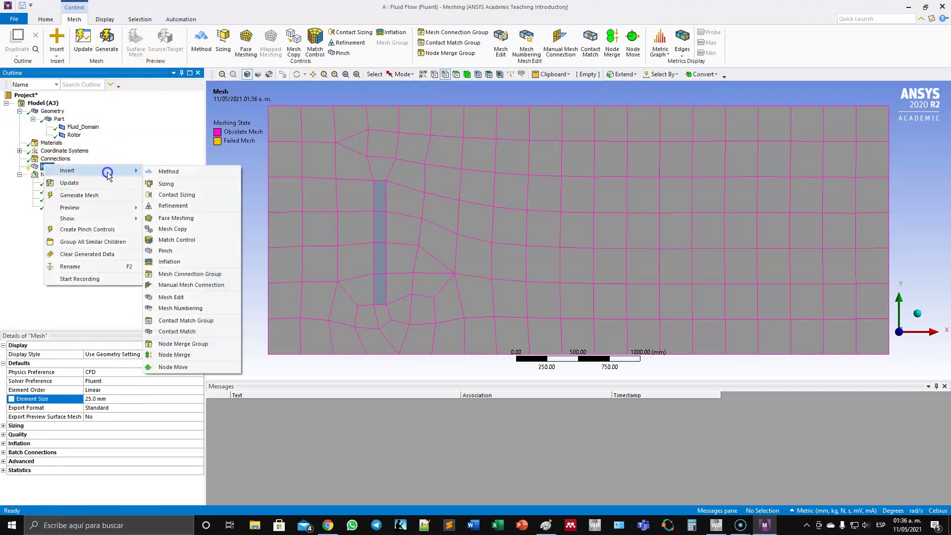
left_click(180, 212)
left_click(379, 219)
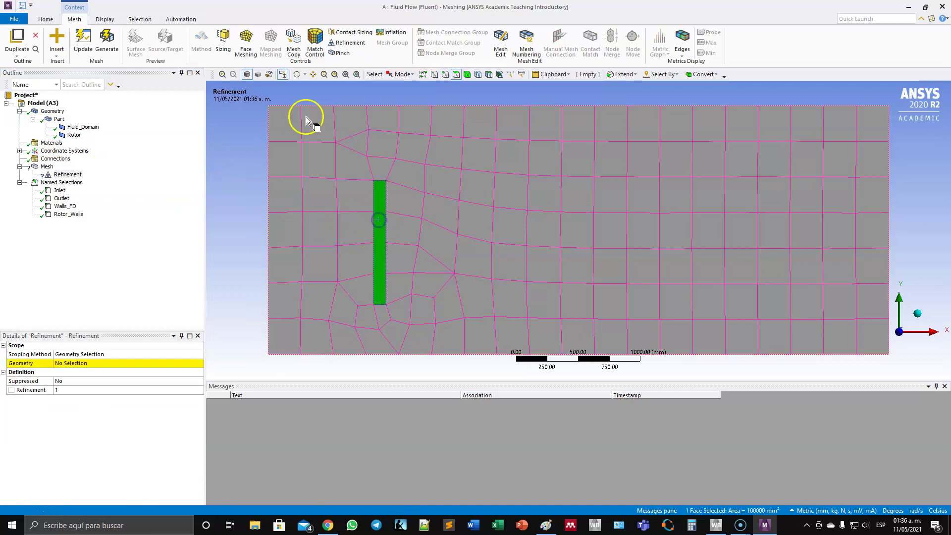
left_click(96, 366)
left_click(106, 363)
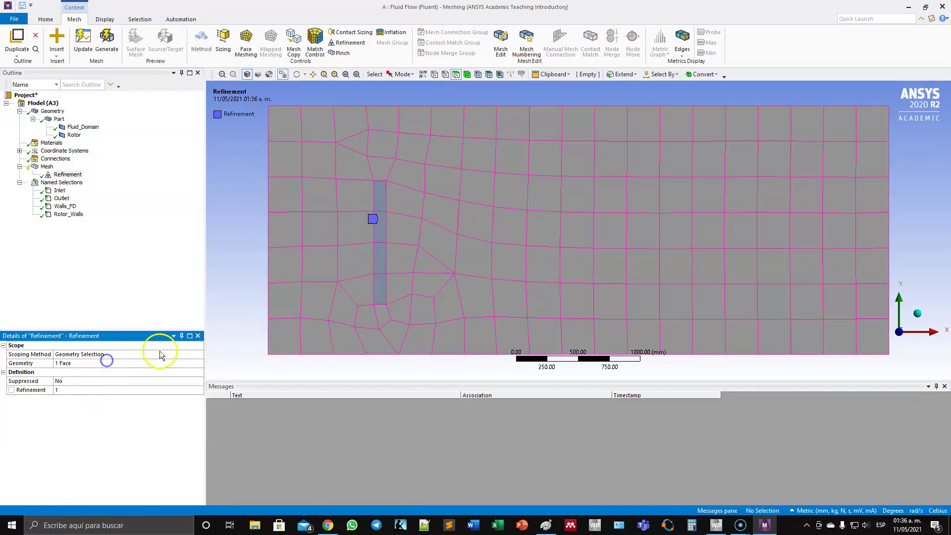
left_click(82, 40)
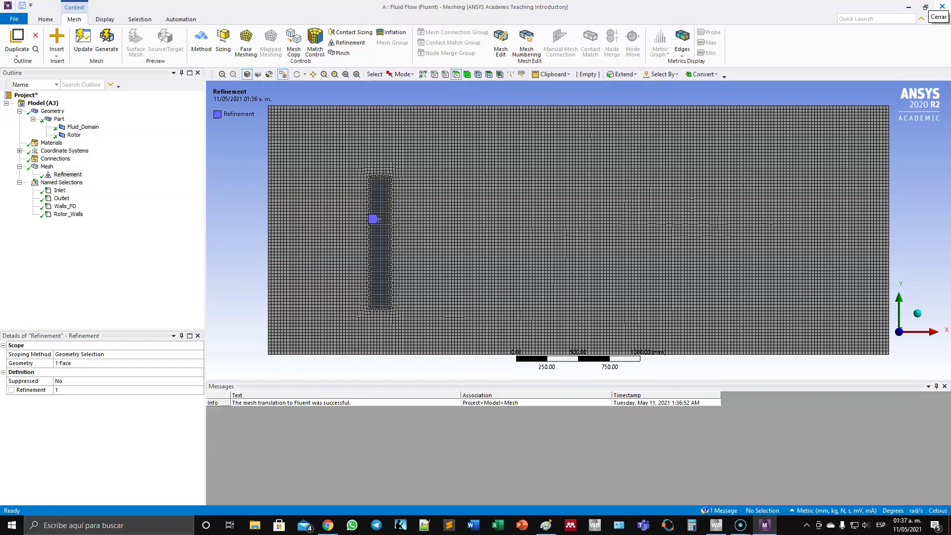
Step: Close the Meshing application and start Fluent from the system's Setup with 6 solver processes, dismissing the startup notice
left_click(942, 7)
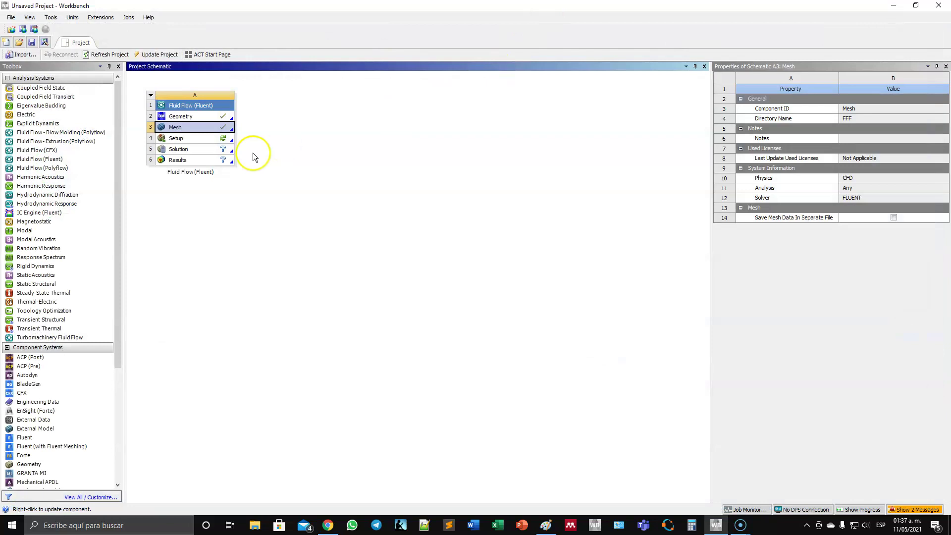
double_click(189, 141)
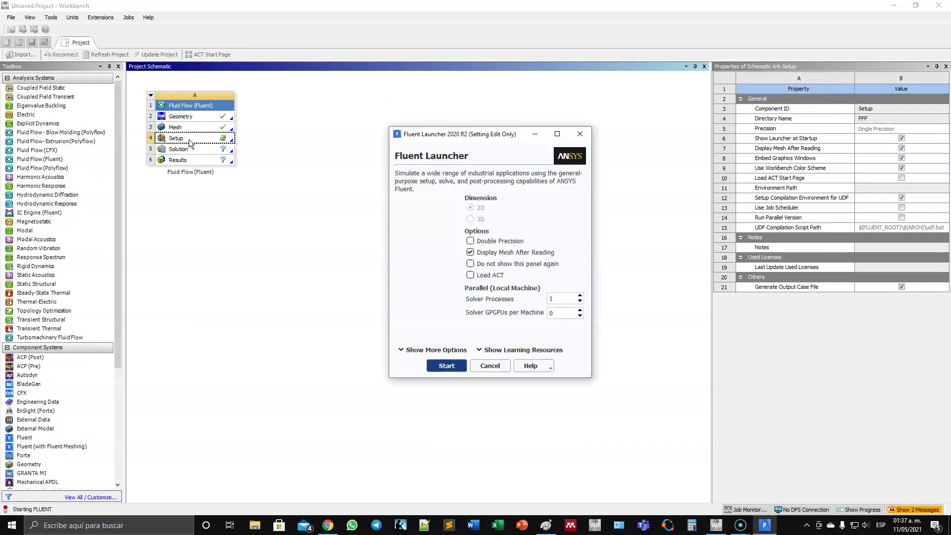
double_click(552, 298)
type("6")
left_click(442, 364)
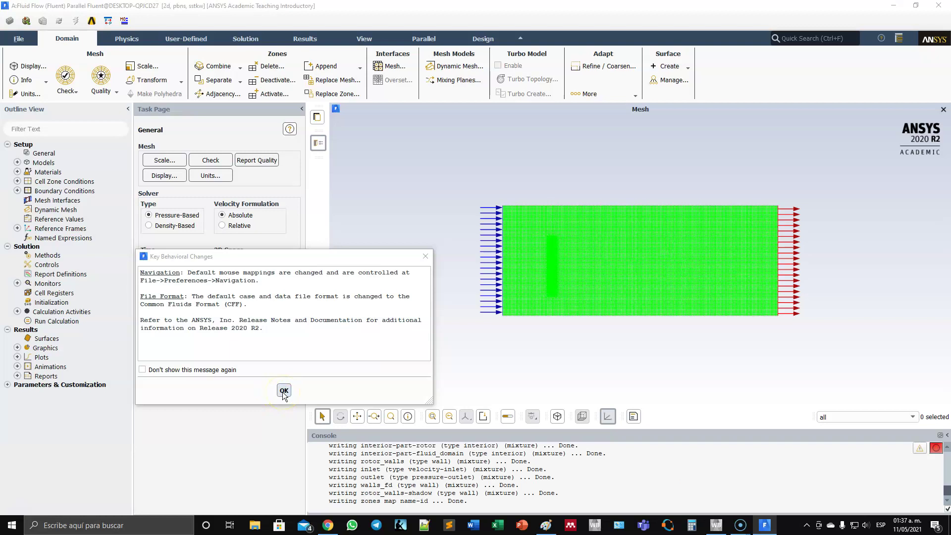
left_click(284, 391)
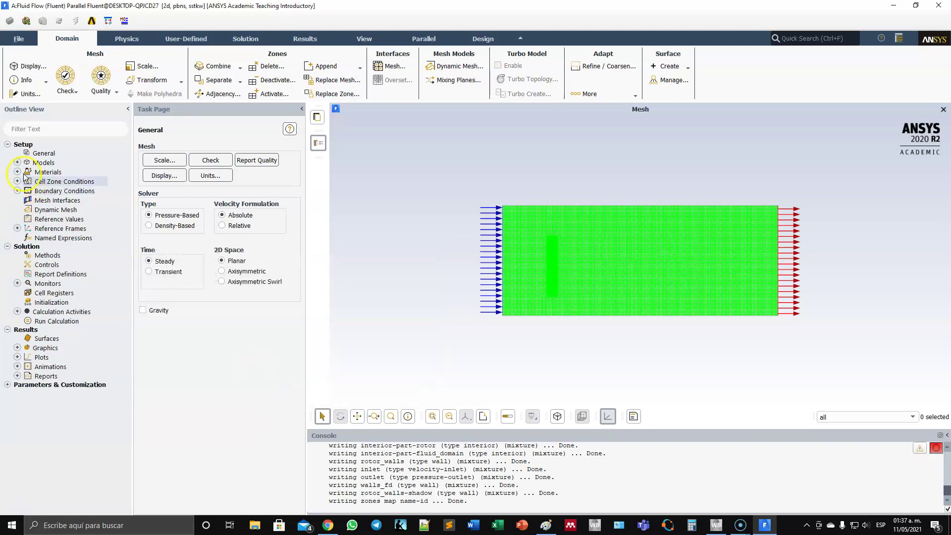
Step: Set the solver's time formulation to Transient in the general settings
left_click(182, 271)
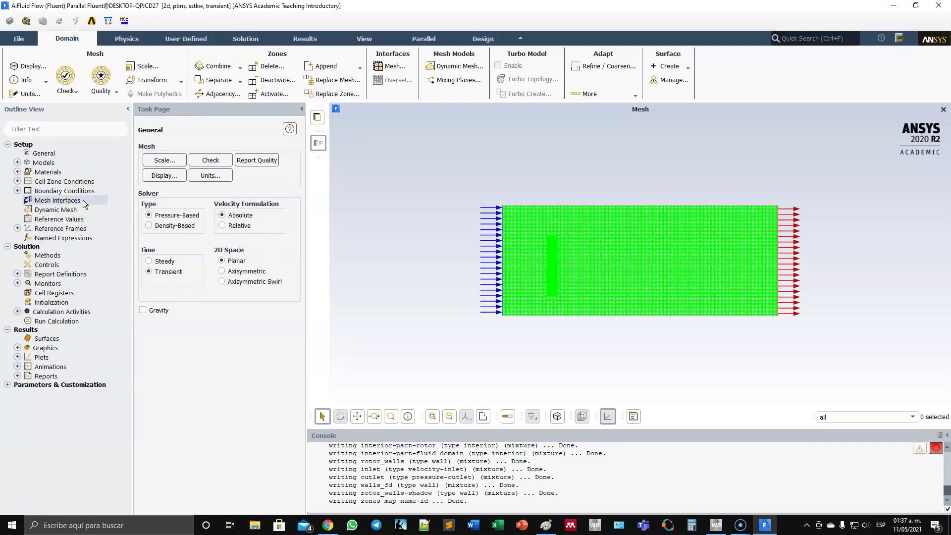
Step: Set the viscous model to Standard k-epsilon (2 eqn) with Standard Wall Functions
double_click(43, 163)
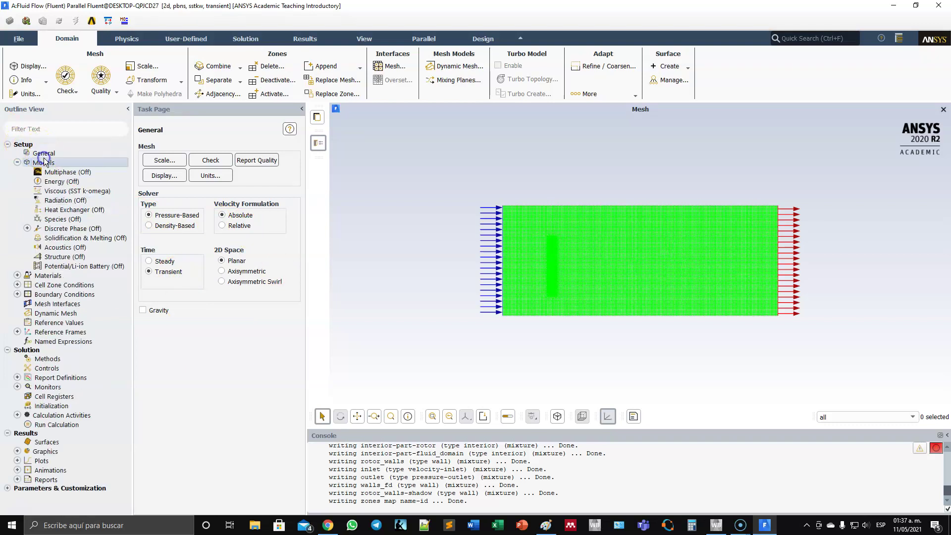
double_click(179, 176)
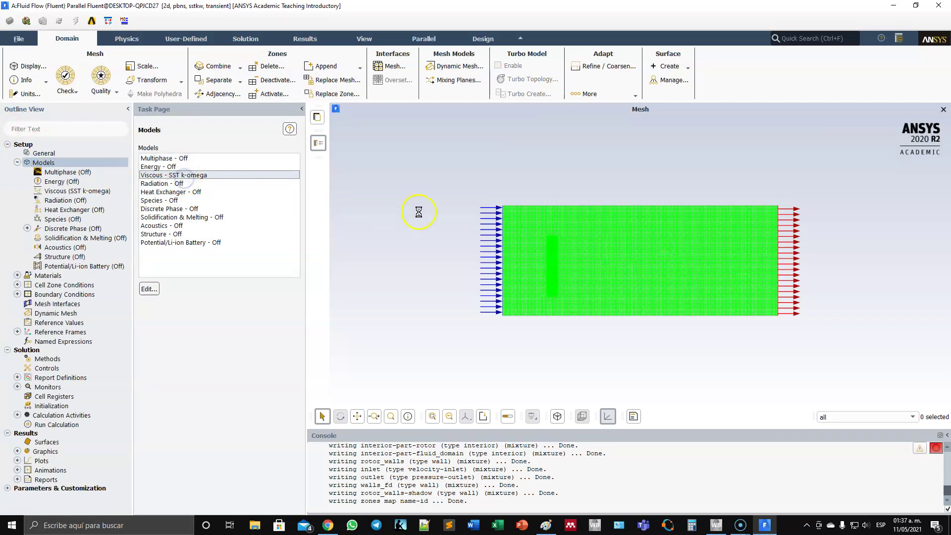
left_click(352, 157)
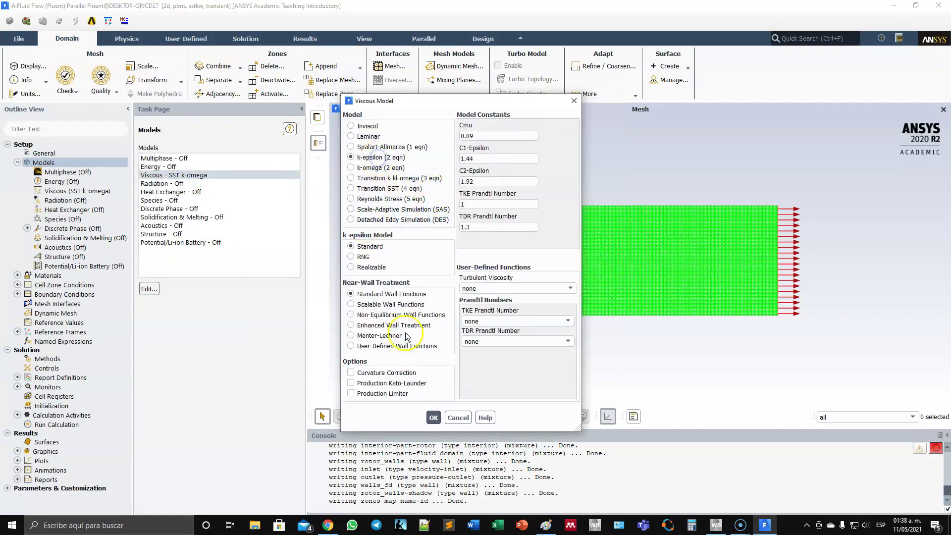
left_click(432, 419)
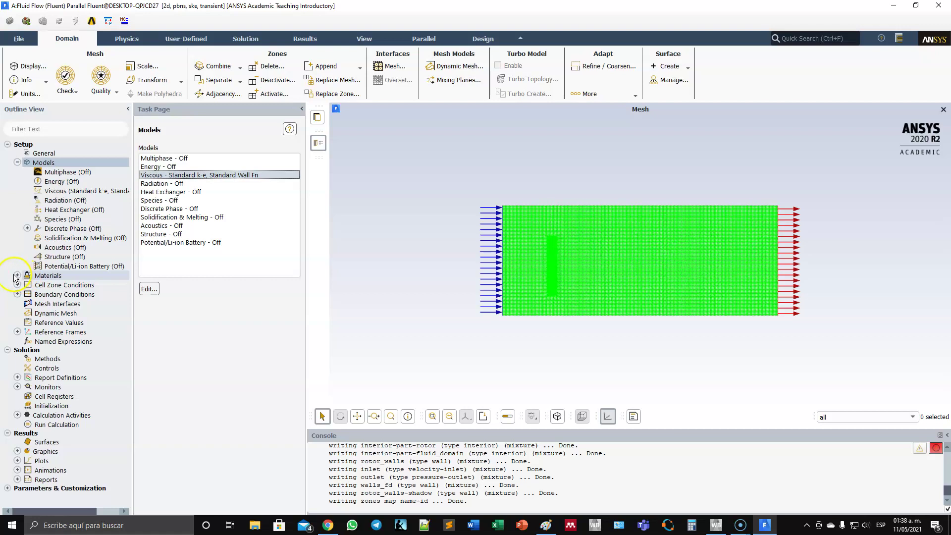
Step: Copy the water-liquid (h2o<l>) fluid from the Fluent database into the case's materials
double_click(53, 278)
left_click(163, 489)
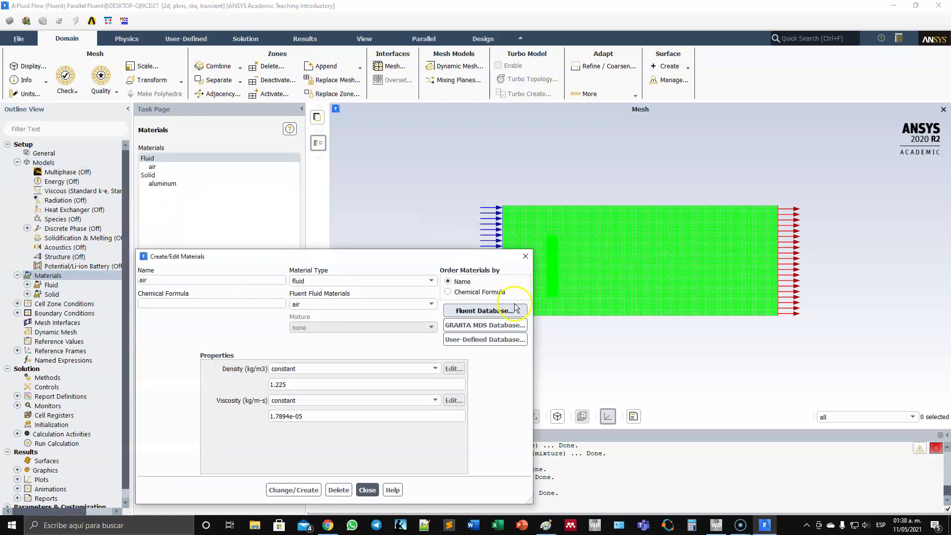
left_click(515, 316)
scroll(226, 311, "down", 5)
left_click_drag(281, 300, 283, 326)
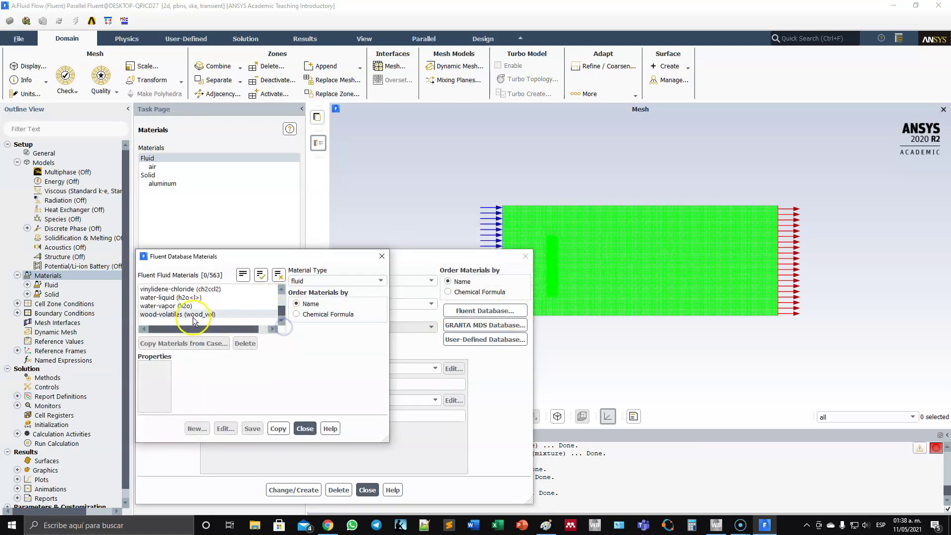
left_click(169, 297)
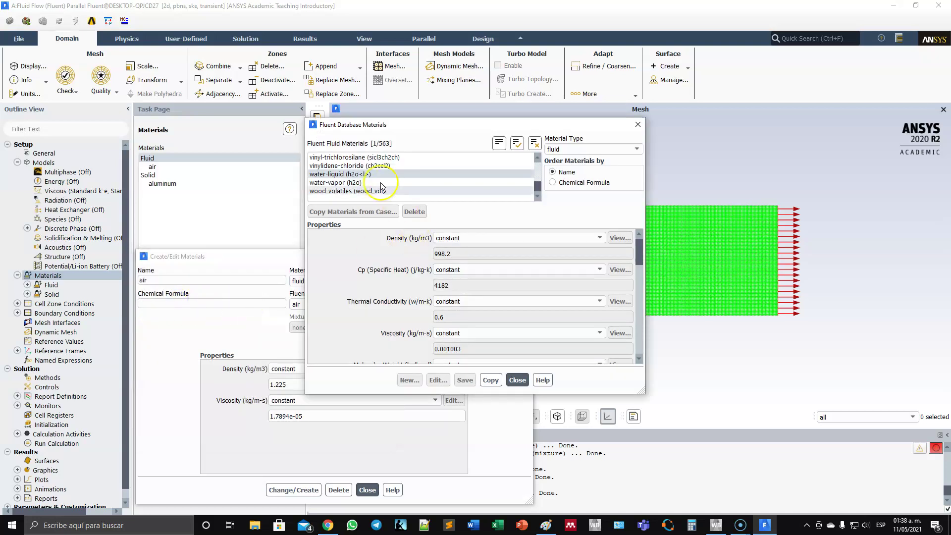
left_click(491, 380)
left_click(518, 380)
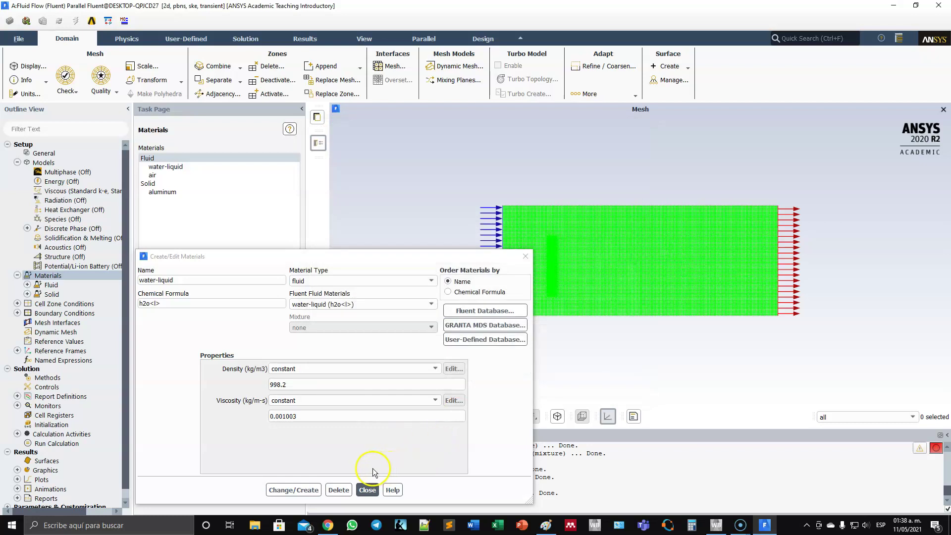
left_click(366, 489)
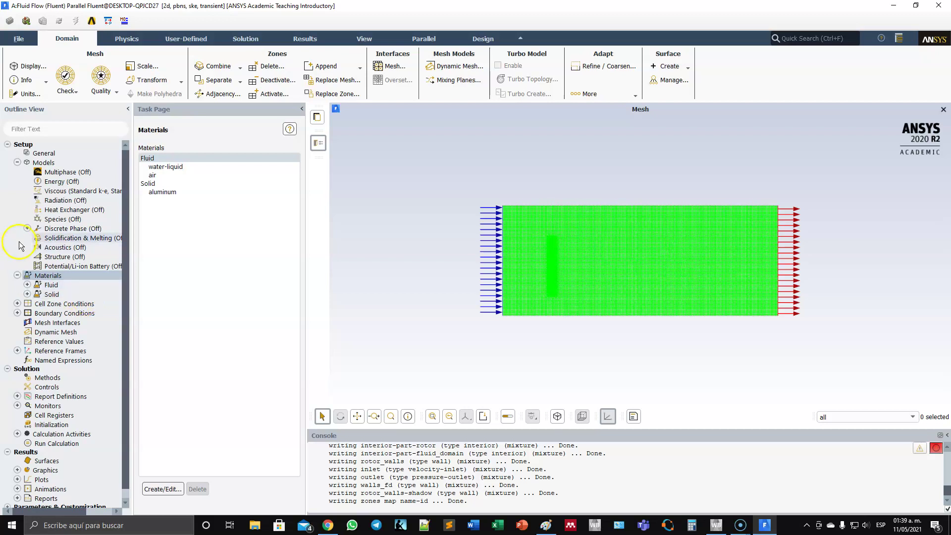
Step: Assign water-liquid as the material of the part-fluid_domain cell zone
double_click(55, 305)
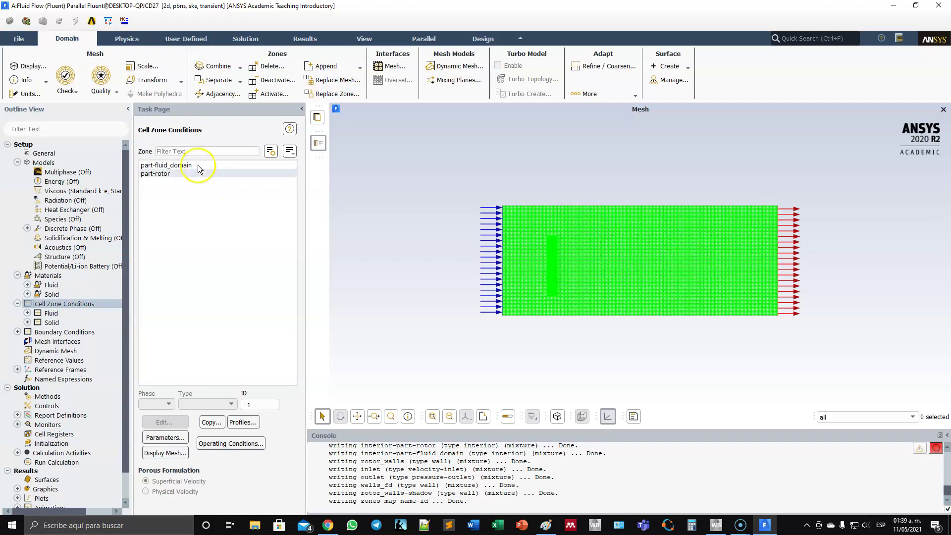
left_click(197, 167)
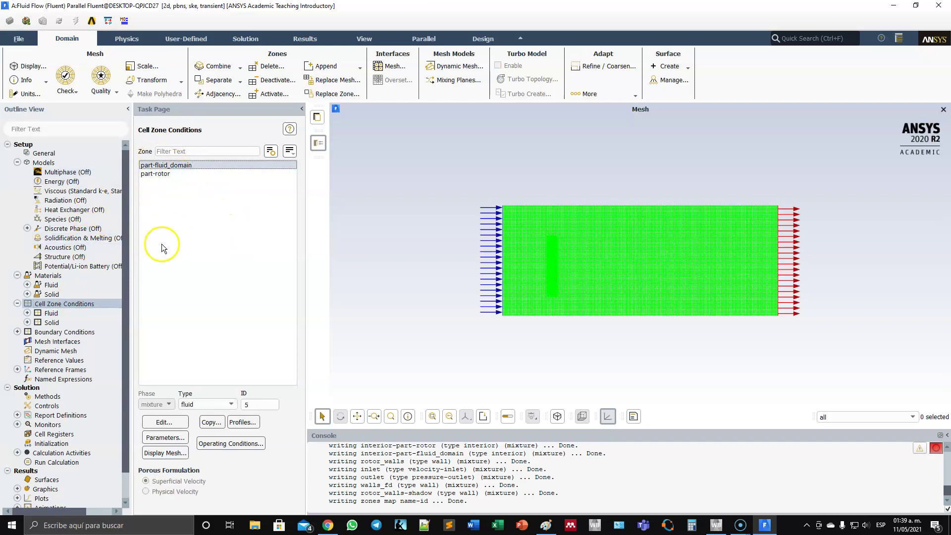
left_click(164, 422)
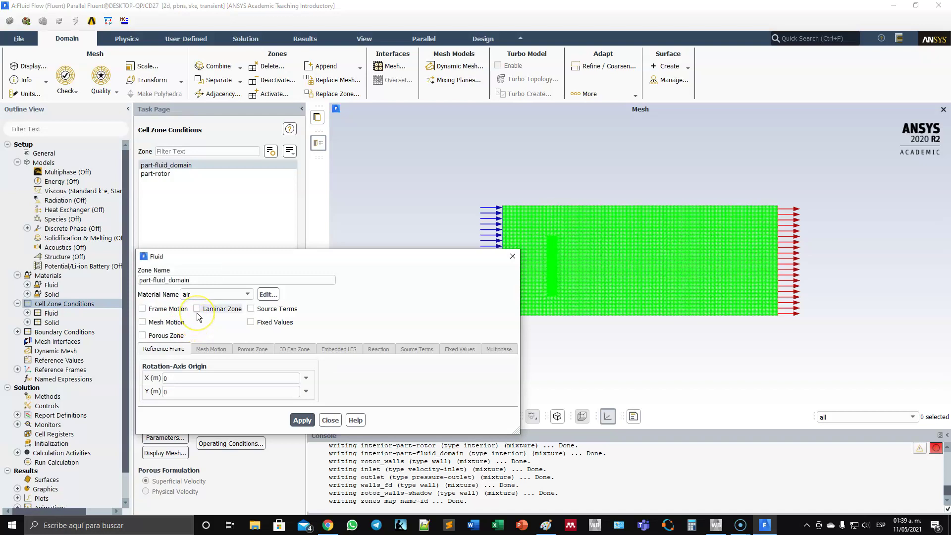
left_click(223, 297)
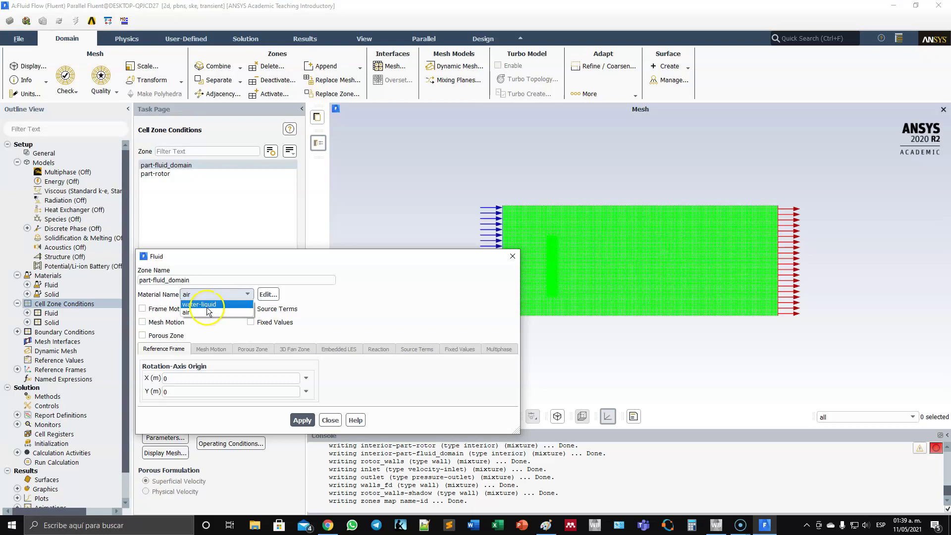
left_click(207, 308)
left_click(301, 420)
left_click(334, 422)
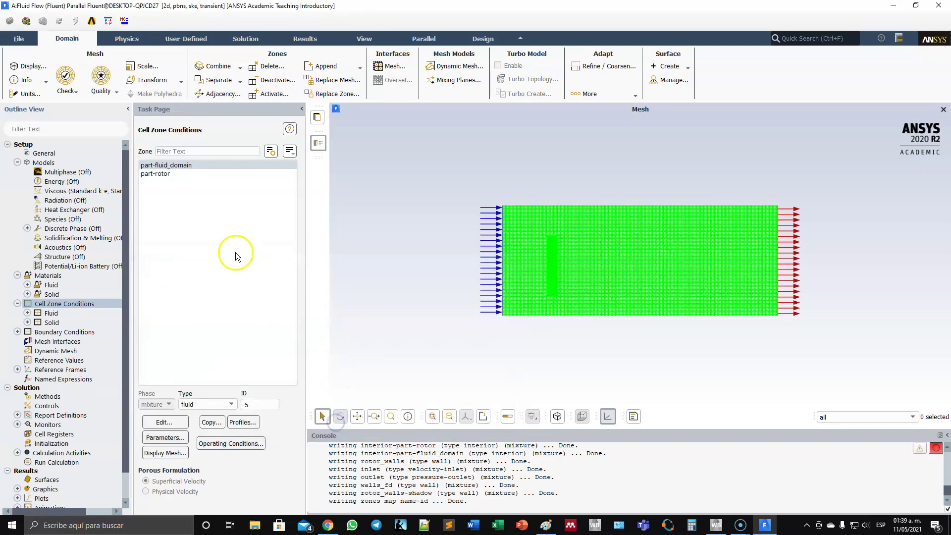
Step: Enable Frame Motion and Mesh Motion for the part-rotor solid cell zone
left_click(161, 174)
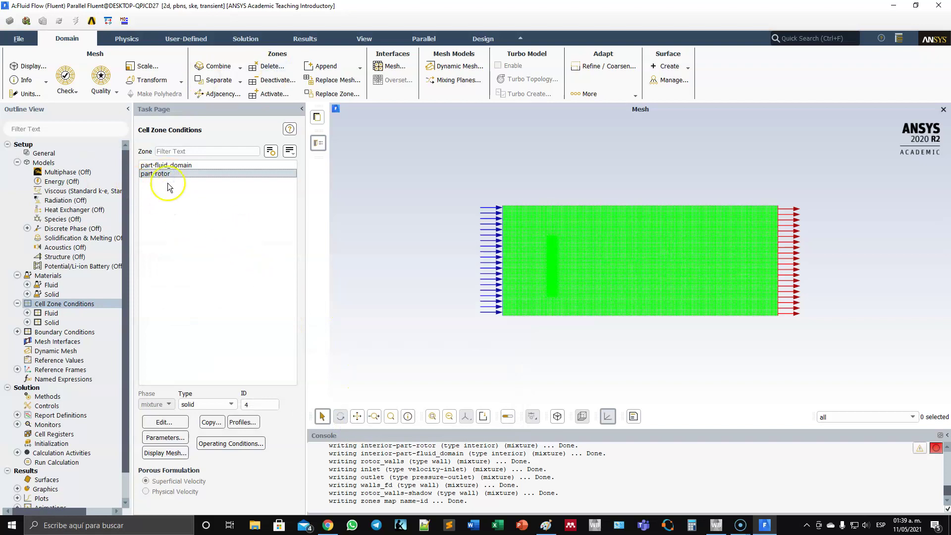
left_click(174, 422)
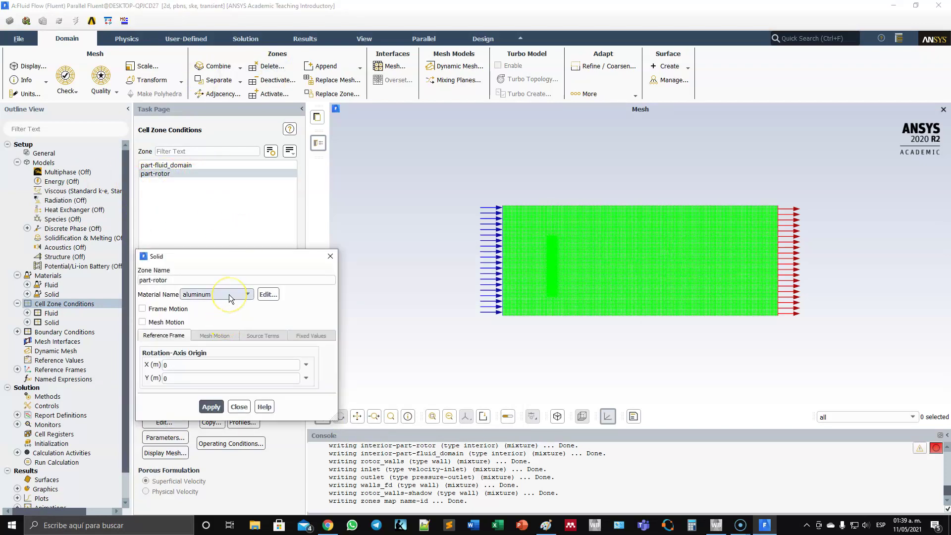
left_click(143, 309)
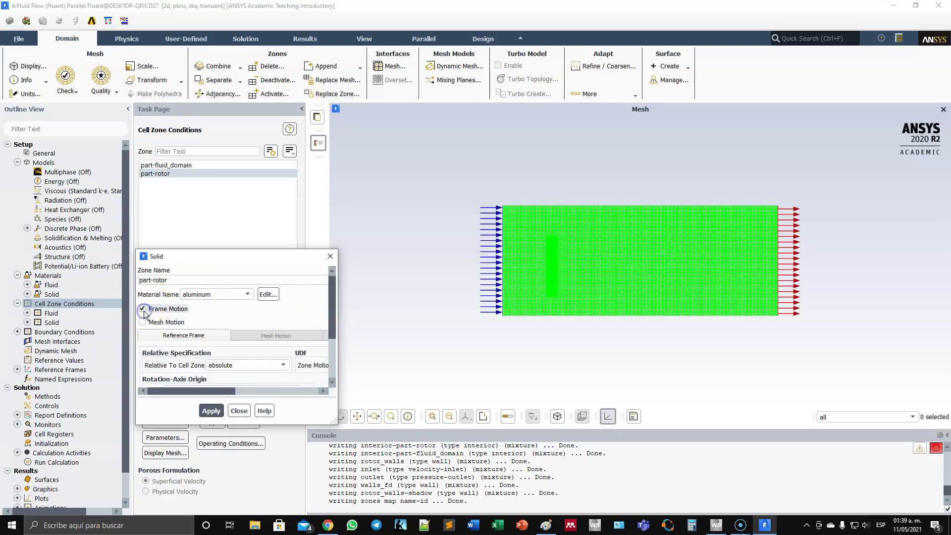
left_click(145, 322)
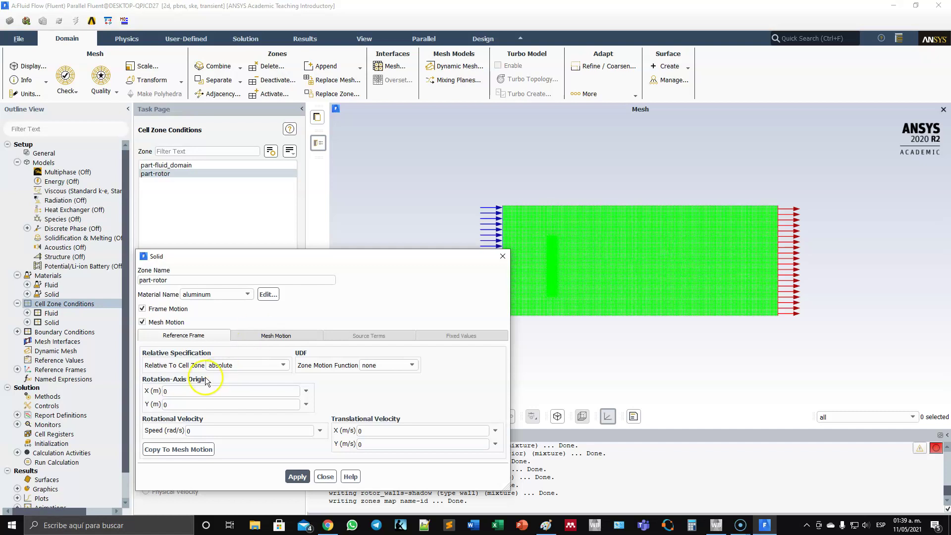
Step: Set part-rotor's rotation-axis origin to X 0.9 m, Y 0.9 m and its rotational speed to 5 rad/s
double_click(192, 391)
type("0.9")
double_click(191, 405)
type("0.9")
double_click(208, 430)
type("5")
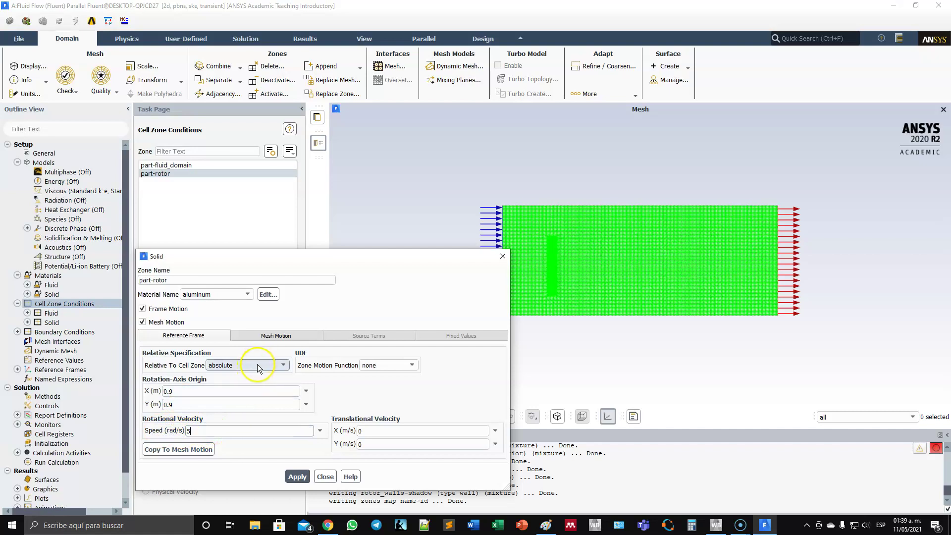
Step: Make the rotor's reference frame relative to part-fluid_domain and copy its settings to Mesh Motion, overwriting the existing ones
left_click(257, 365)
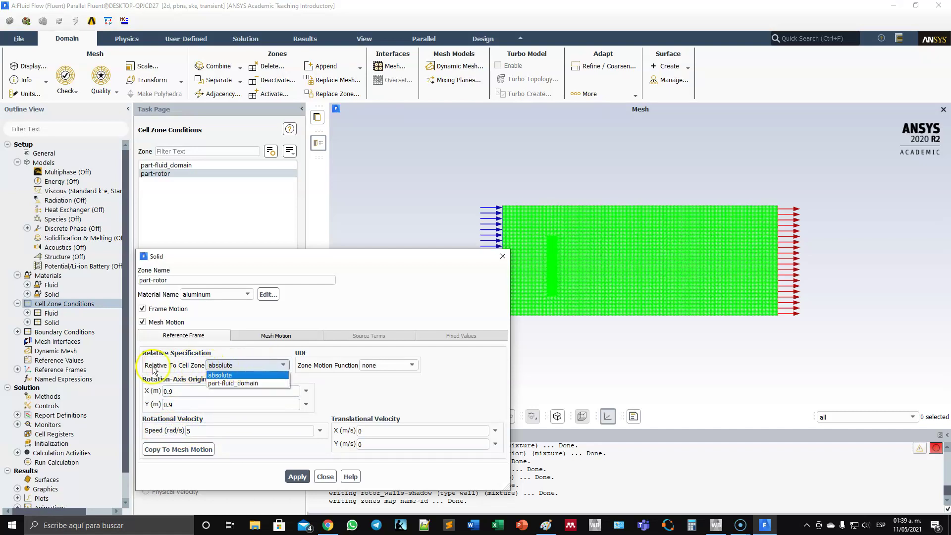
left_click(242, 383)
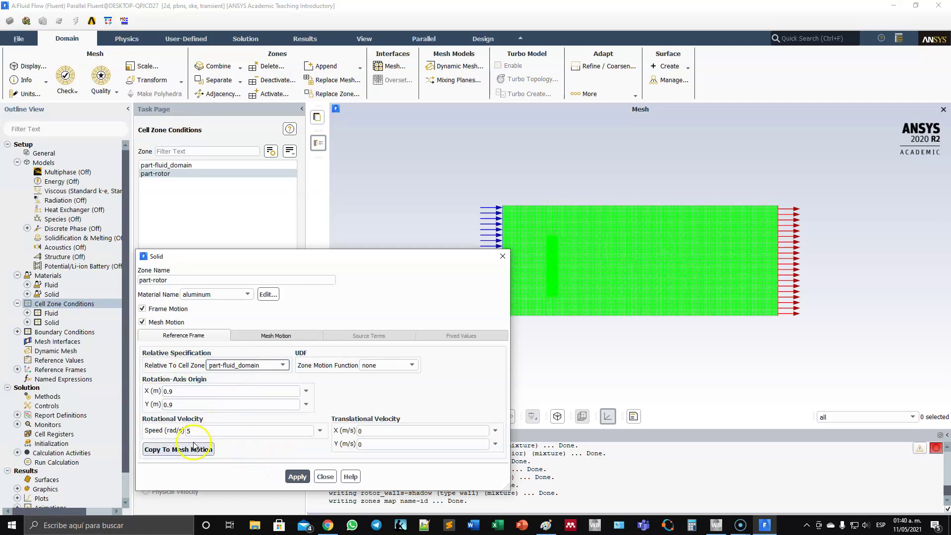
left_click(196, 366)
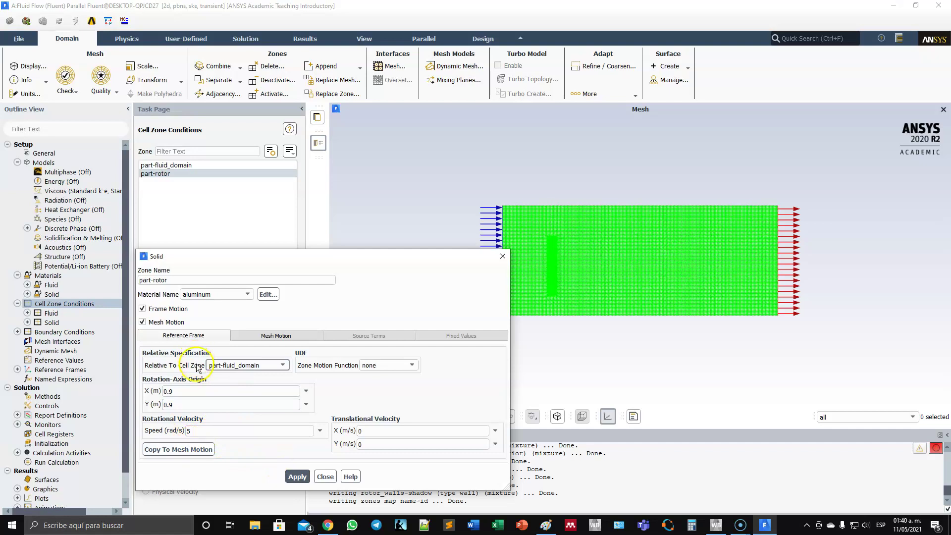
left_click(302, 329)
left_click(188, 451)
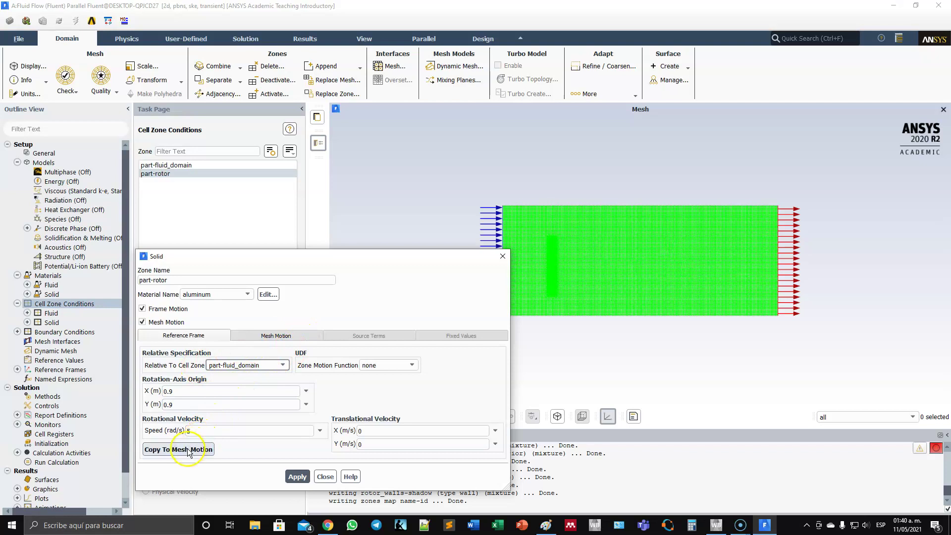
left_click(465, 272)
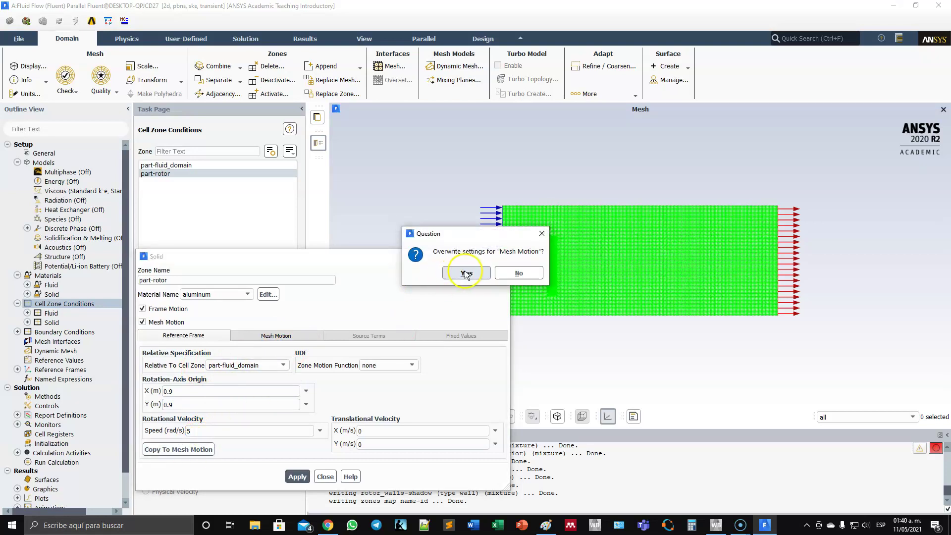
Step: Compare the rotor's mesh motion settings with its reference frame settings and apply the part-rotor zone conditions
left_click(270, 336)
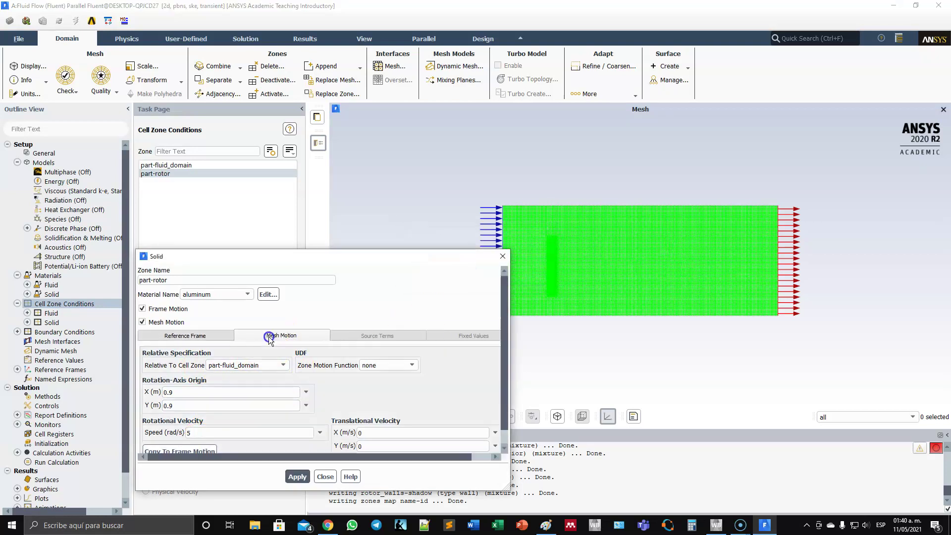
left_click(202, 339)
left_click(262, 336)
left_click(191, 336)
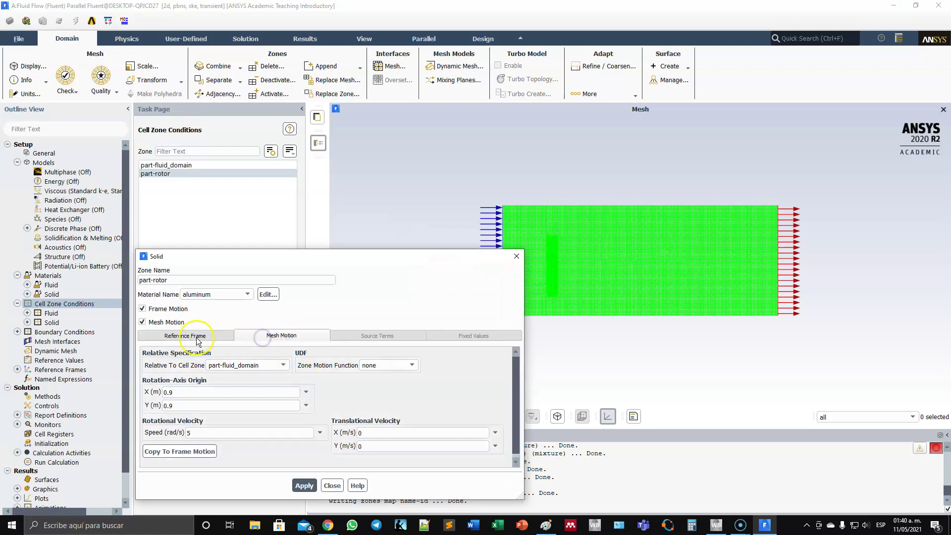
left_click(249, 338)
left_click(197, 337)
left_click(259, 338)
left_click(191, 339)
left_click(285, 339)
left_click(205, 337)
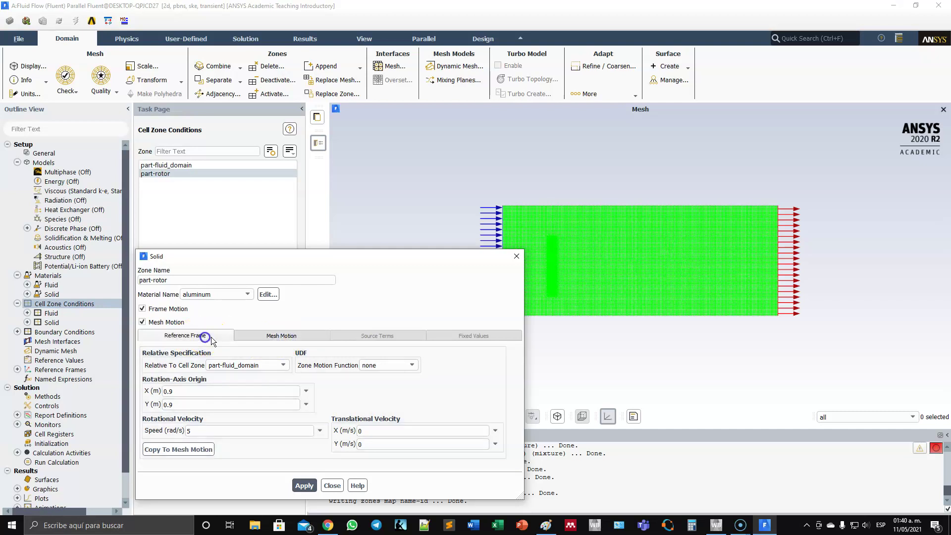
left_click(304, 485)
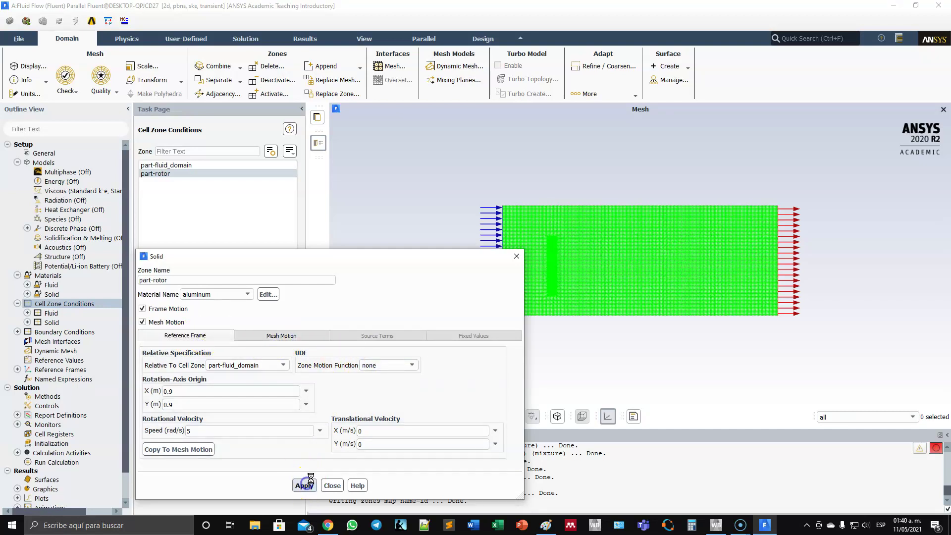
left_click(332, 485)
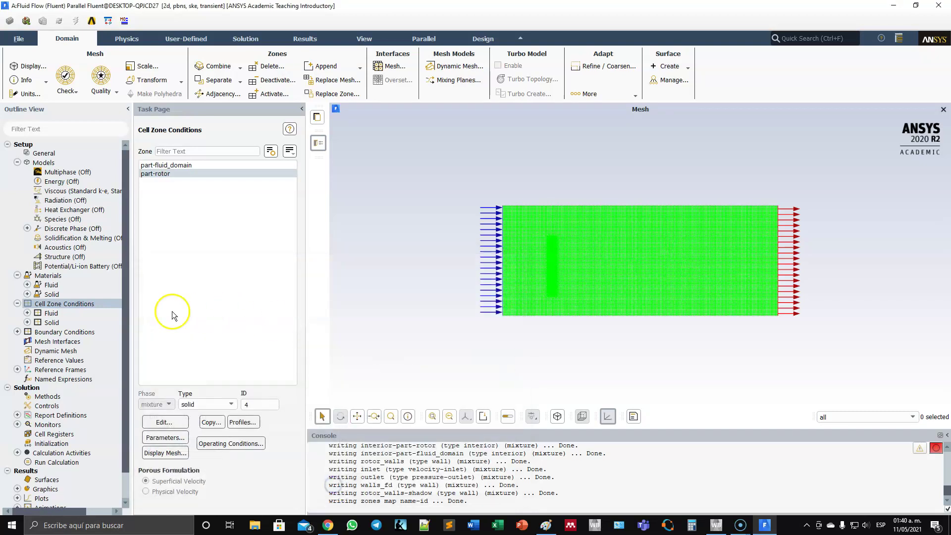
Step: Set the inlet boundary's velocity magnitude to 2 m/s
double_click(59, 335)
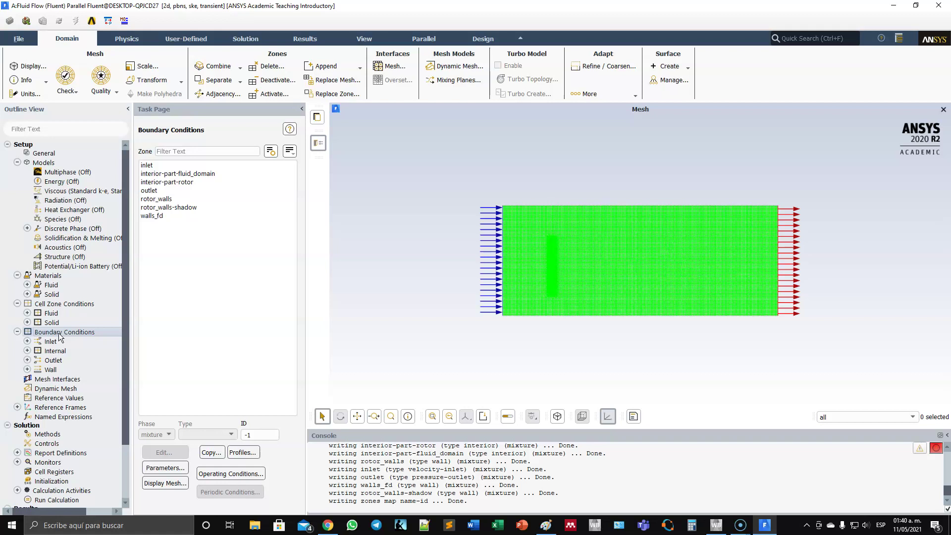
left_click(161, 165)
left_click(164, 452)
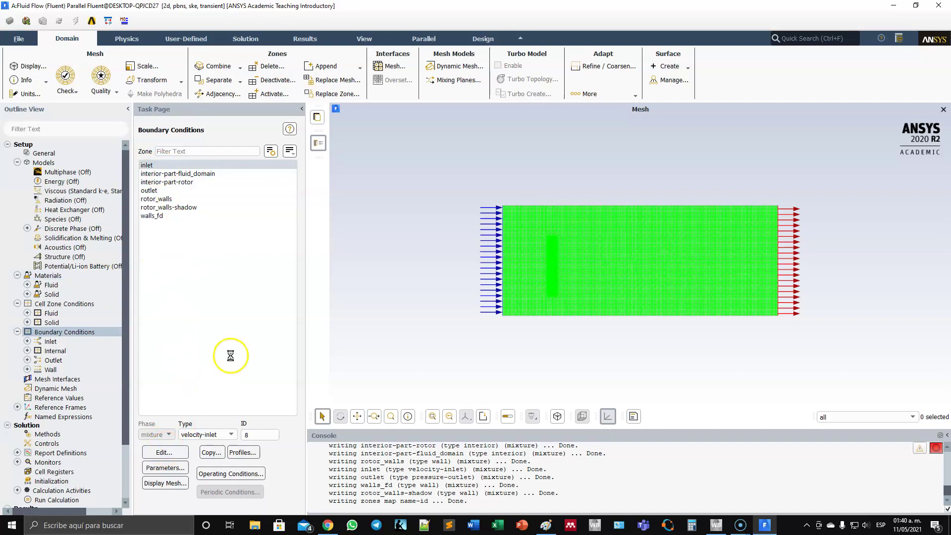
double_click(267, 341)
type("2")
left_click(244, 436)
left_click(271, 435)
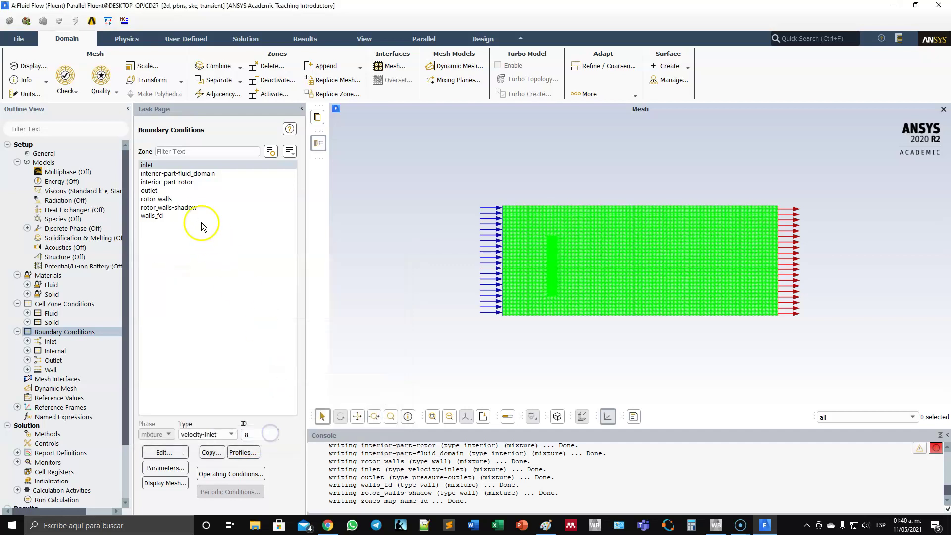
Step: Review the wall boundary settings of rotor_walls
left_click(169, 199)
left_click(169, 452)
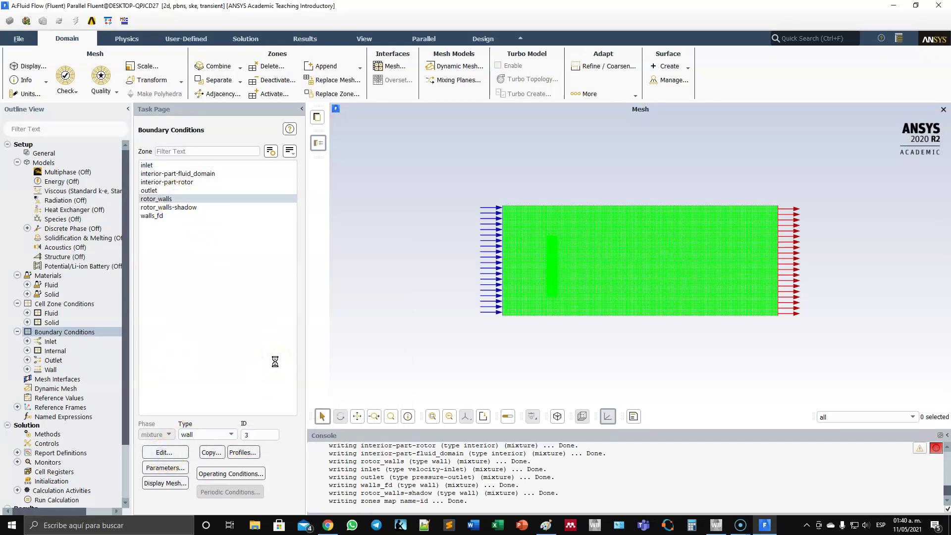
left_click(281, 380)
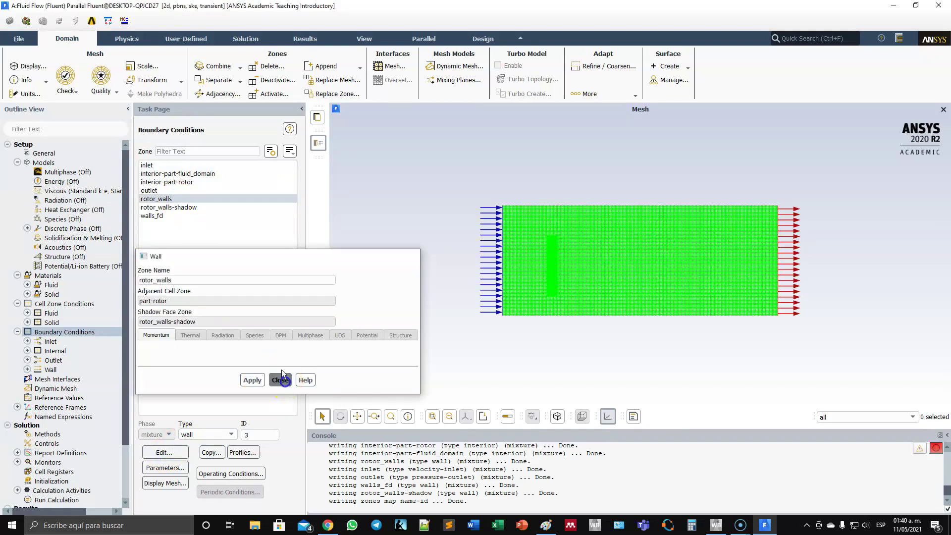
Step: Make the rotor_walls-shadow boundary a moving wall with rotational motion relative to the adjacent cell zone at 5 rad/s
left_click(189, 208)
left_click(169, 452)
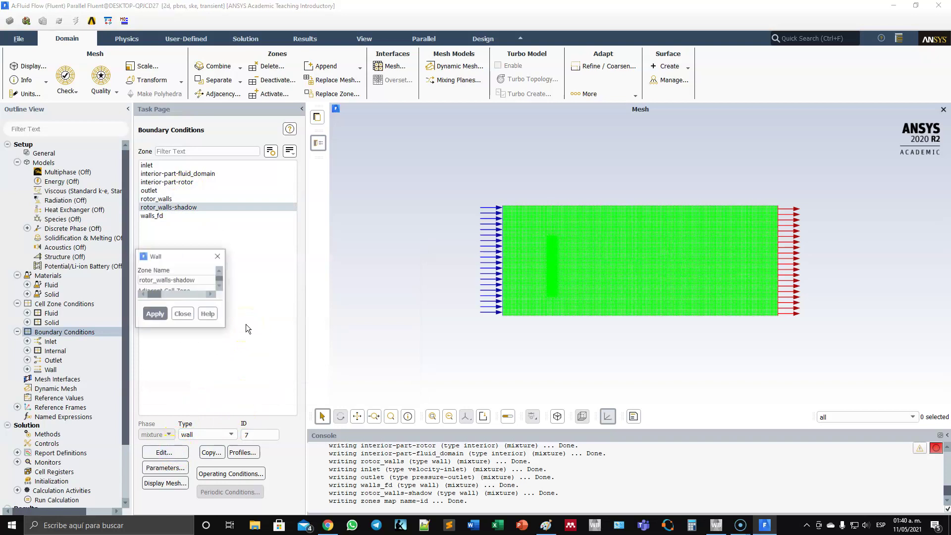
left_click(351, 238)
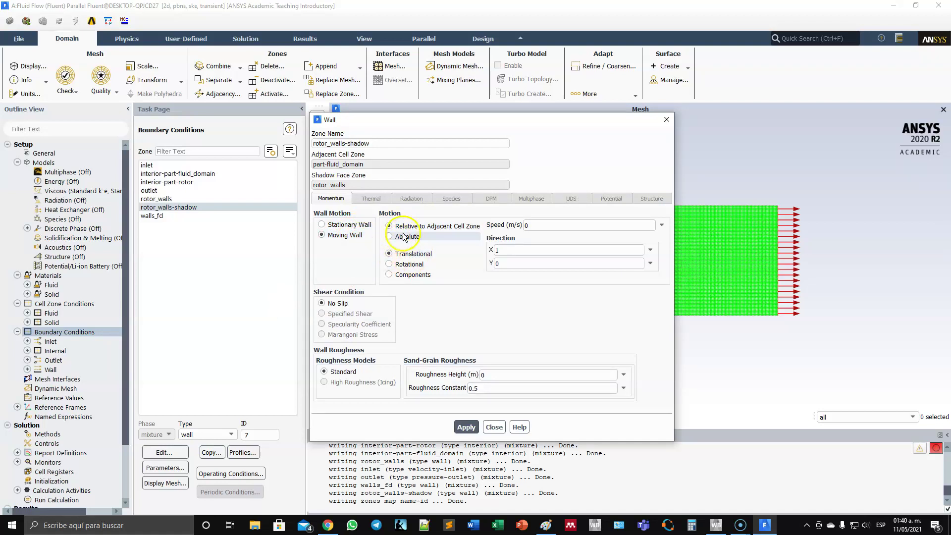
left_click(396, 264)
double_click(530, 226)
type("5")
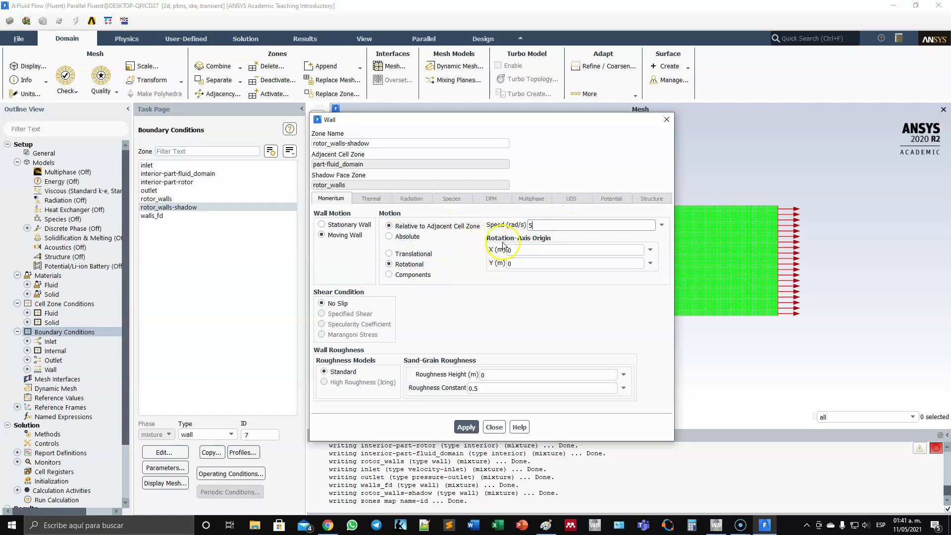
Step: Set the rotation-axis origin of rotor_walls-shadow to X 0.9 m and Y 0.9 m and apply the wall conditions
double_click(513, 250)
type("0.9")
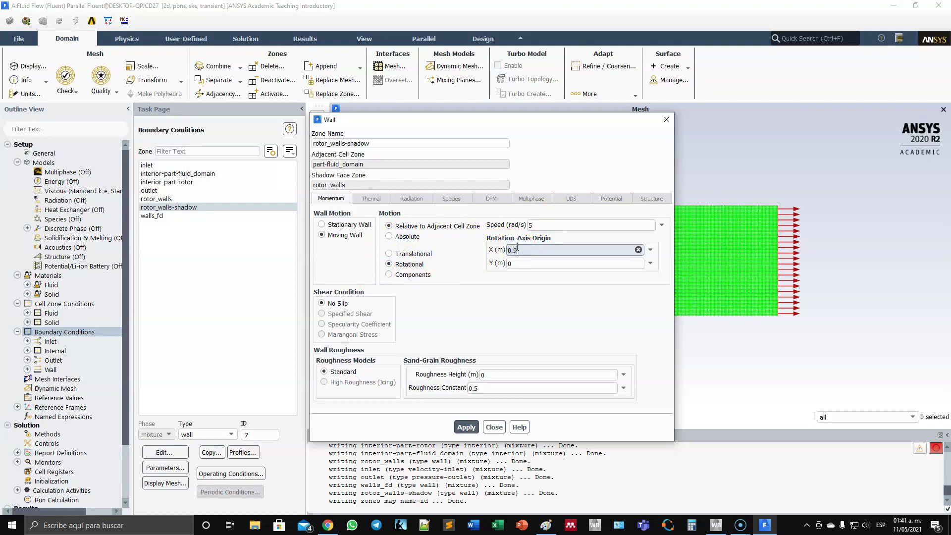
double_click(532, 263)
type("0.9")
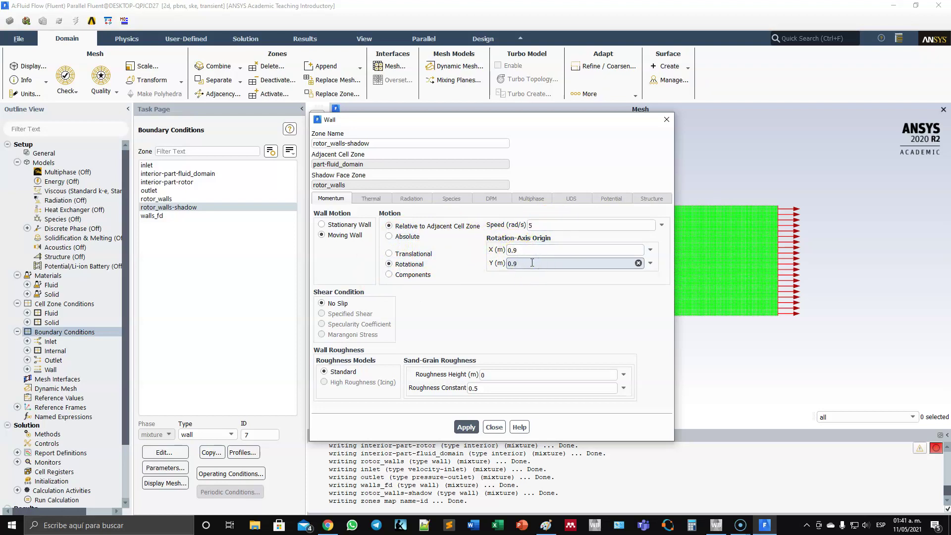
left_click(463, 426)
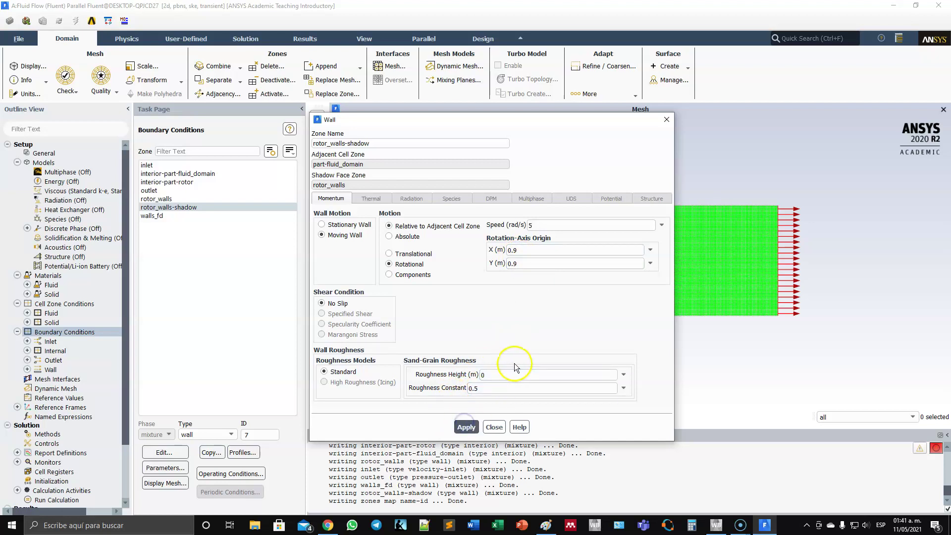
left_click(494, 427)
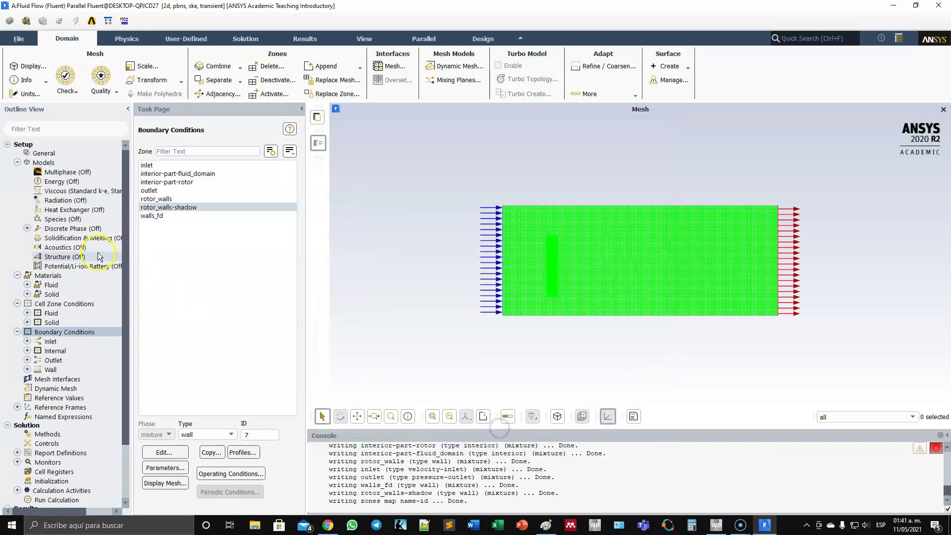
left_click(52, 333)
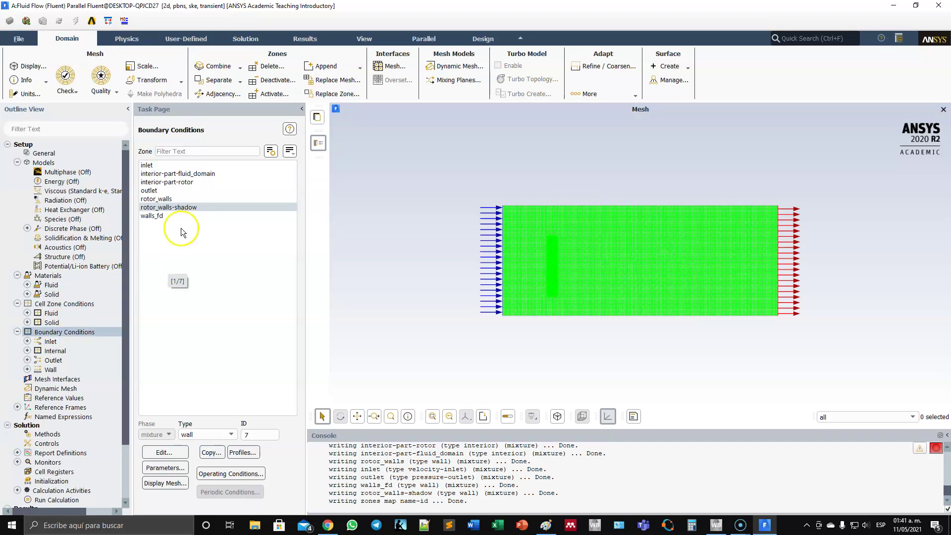
Step: Set the pressure-velocity coupling scheme of the solution methods to Coupled
left_click(47, 434)
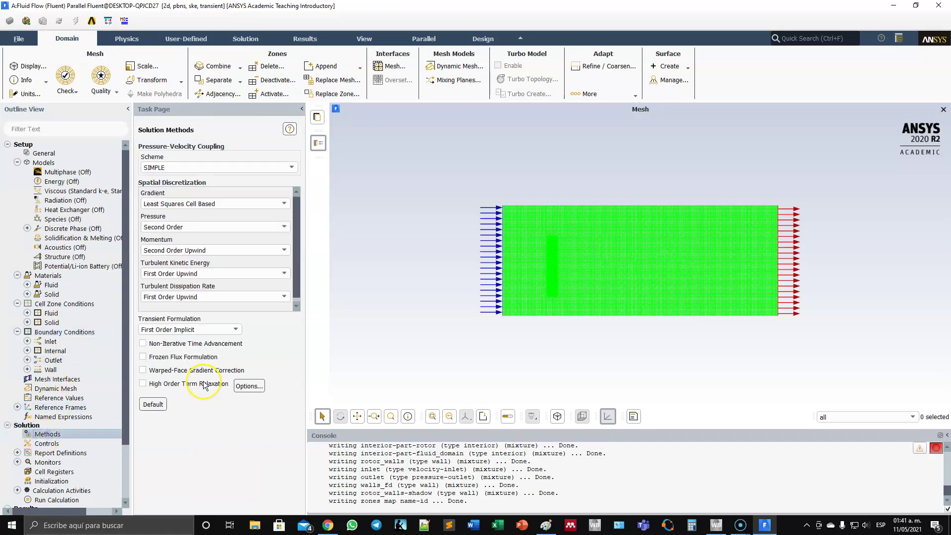
left_click(230, 167)
left_click(157, 201)
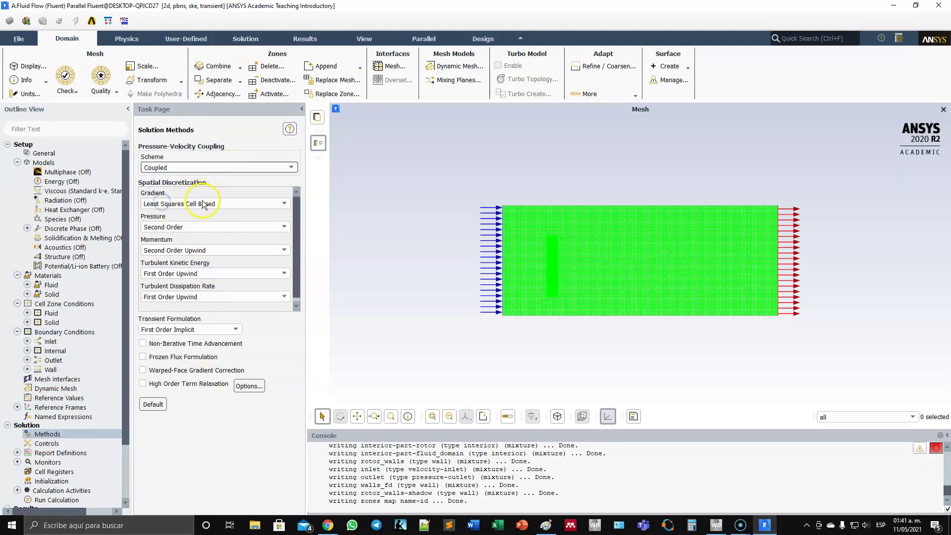
Step: Use Second Order Upwind for turbulent kinetic energy and dissipation rate, and Second Order Implicit for the transient formulation
left_click(224, 275)
left_click(223, 295)
left_click(222, 296)
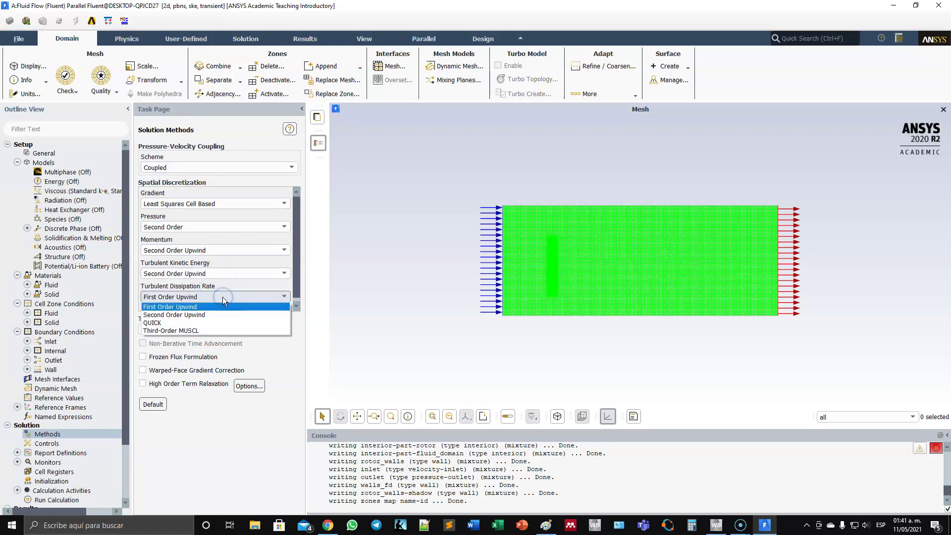
left_click(203, 315)
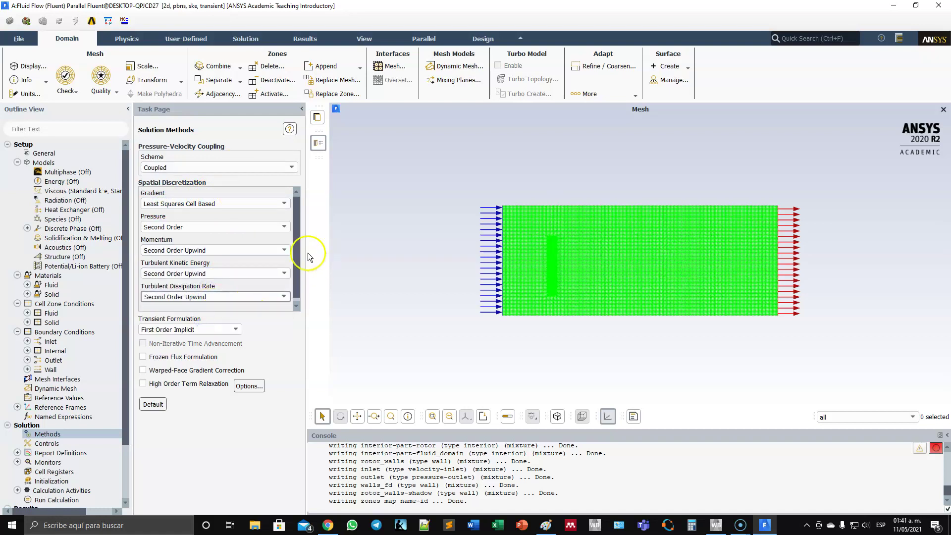
left_click(226, 331)
left_click(198, 346)
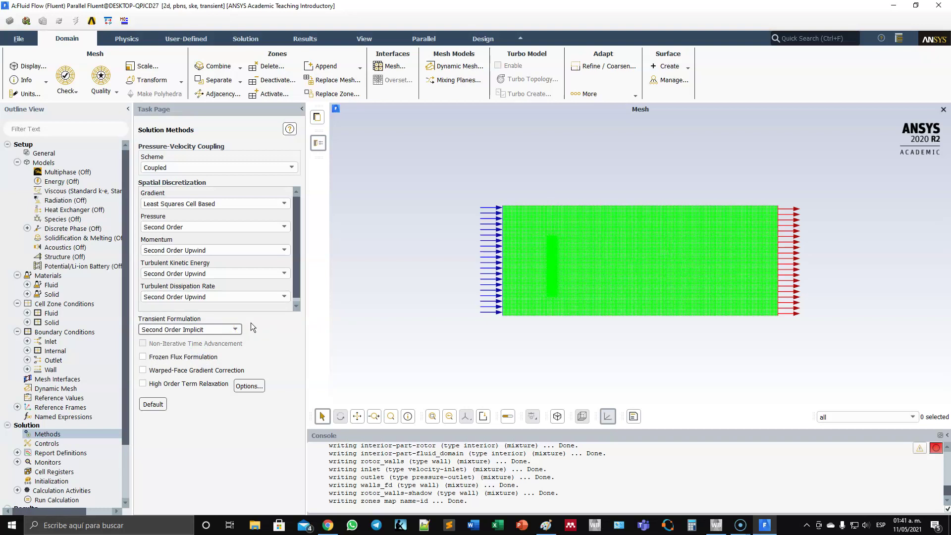
Step: Initialize the solution with Standard Initialization, computing the initial values from the inlet
left_click(54, 481)
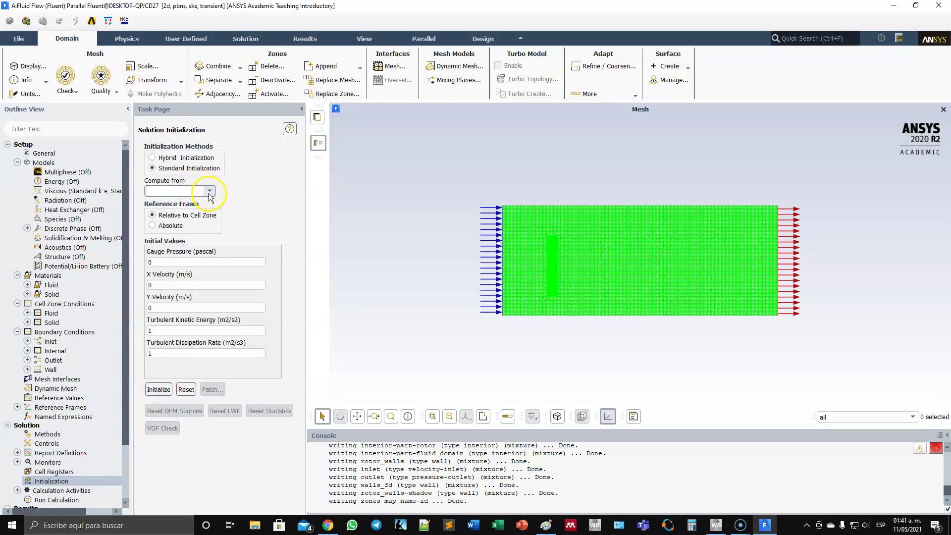
left_click(210, 195)
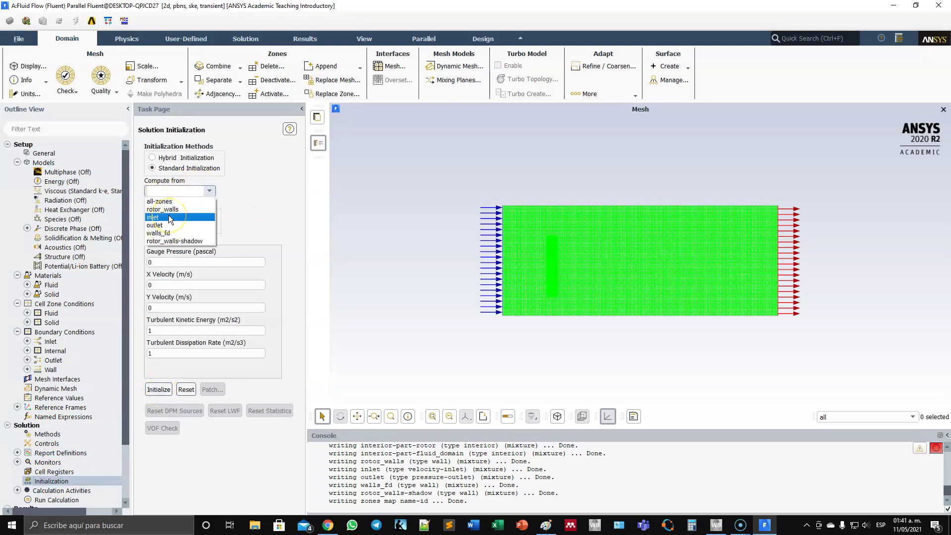
left_click(171, 218)
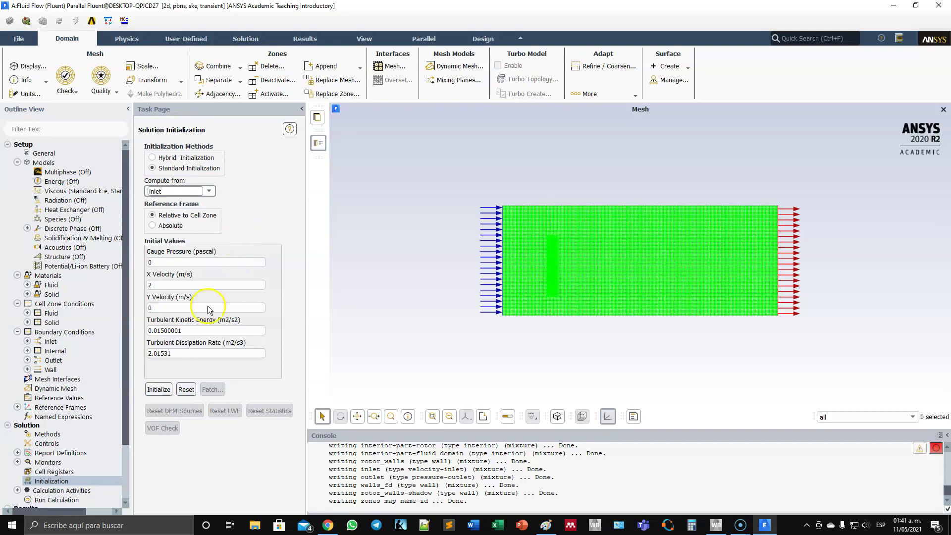
left_click(159, 390)
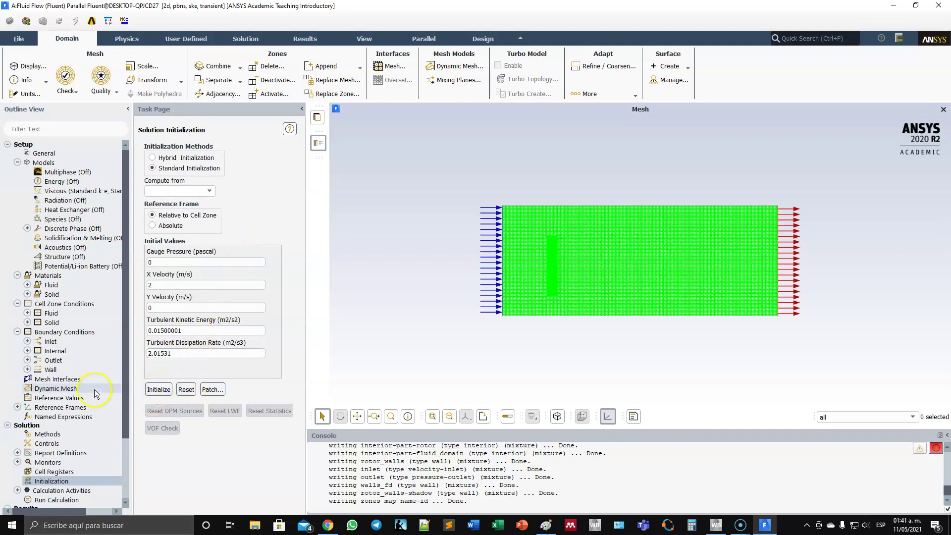
Step: Set the calculation to autosave every 5 time steps
scroll(79, 404, "down", 2)
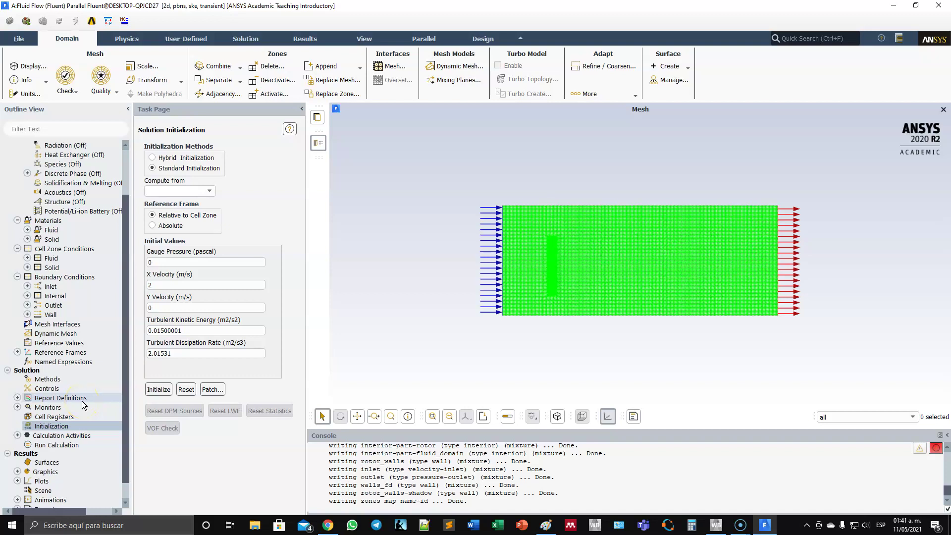
double_click(74, 436)
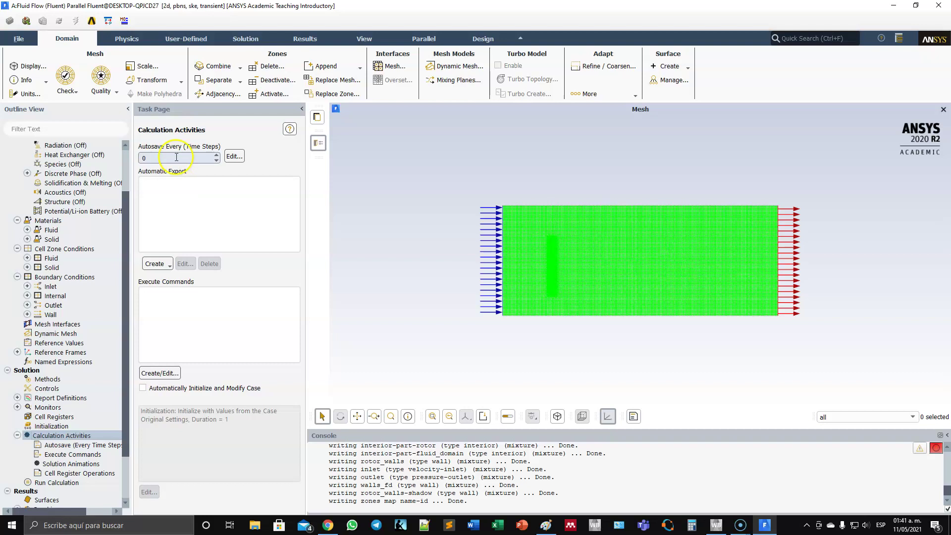
type("5")
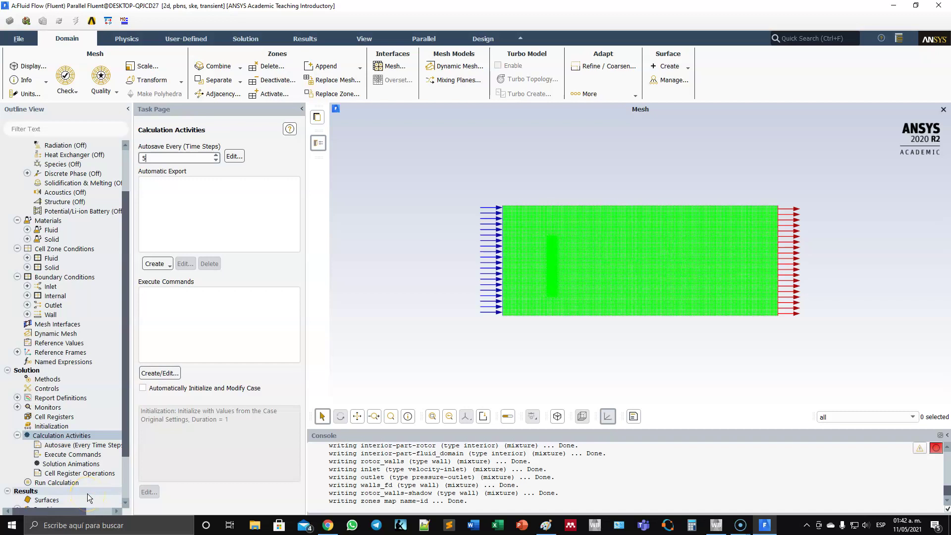
Step: Configure the calculation run with a time step size of 0.01 s and 100 time steps
double_click(67, 482)
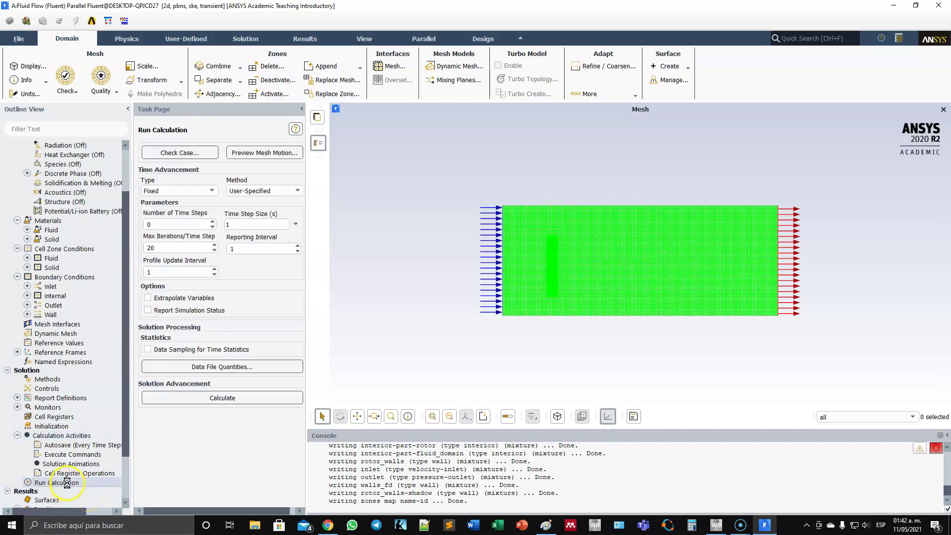
left_click(250, 224)
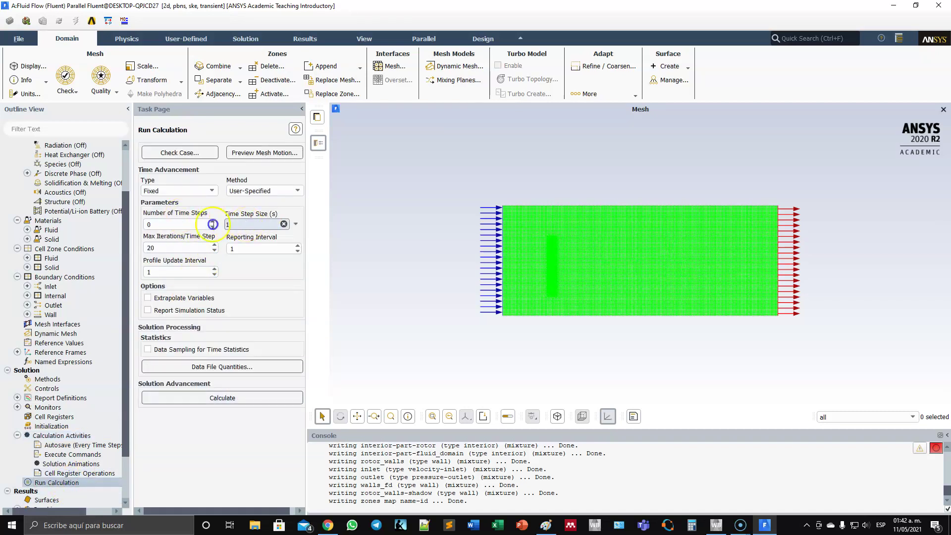
type("0.01")
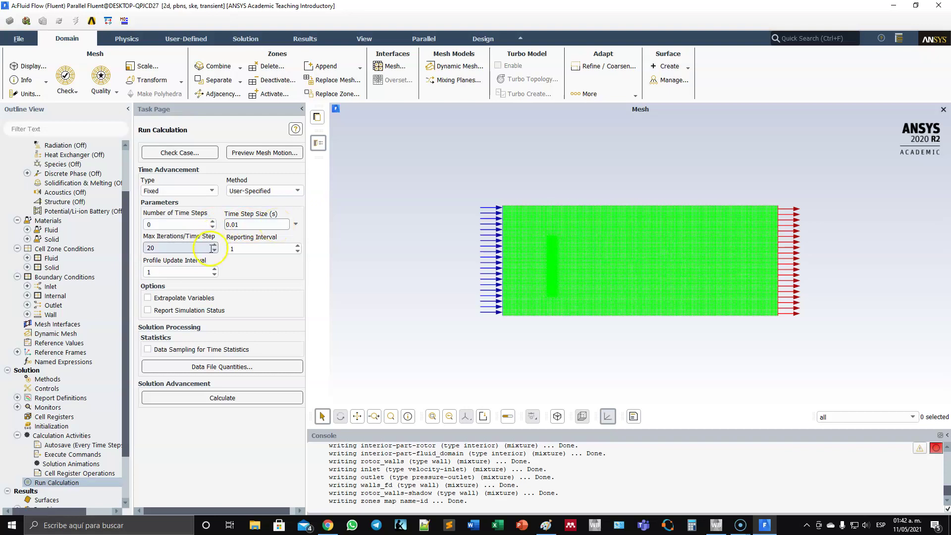
double_click(176, 224)
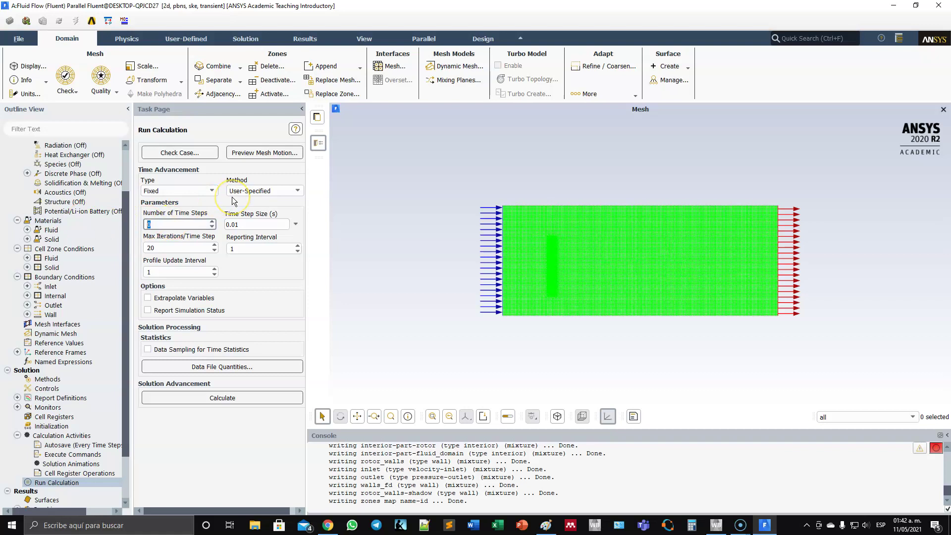
type("100")
key("Tab")
left_click(184, 227)
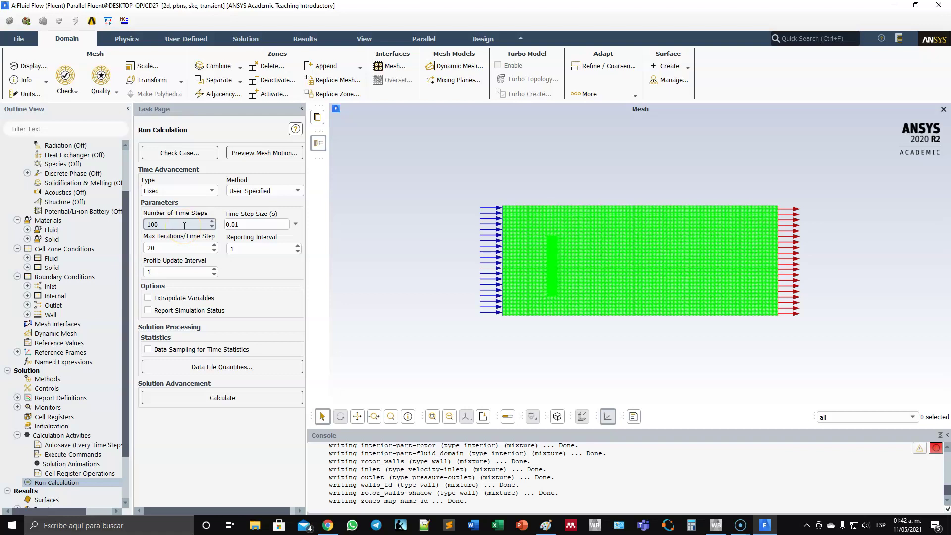
double_click(203, 226)
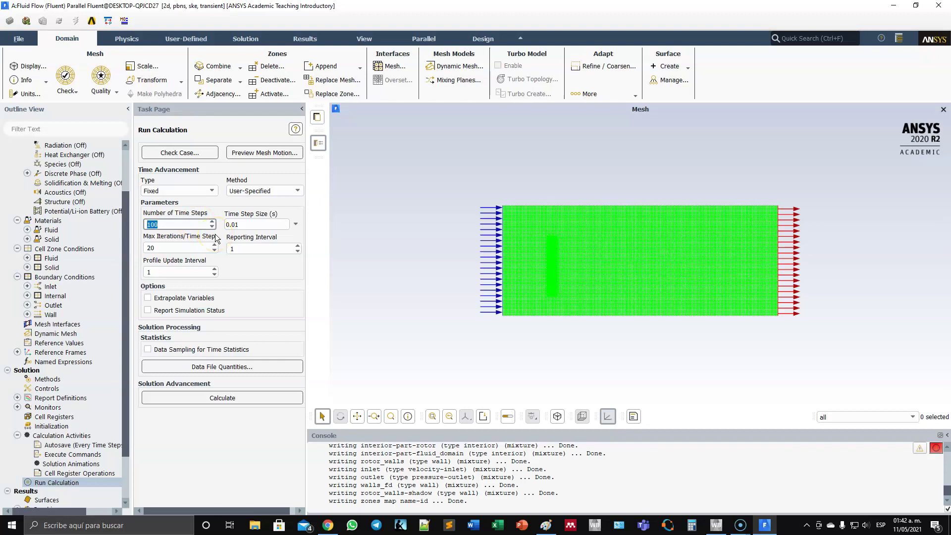
left_click(237, 400)
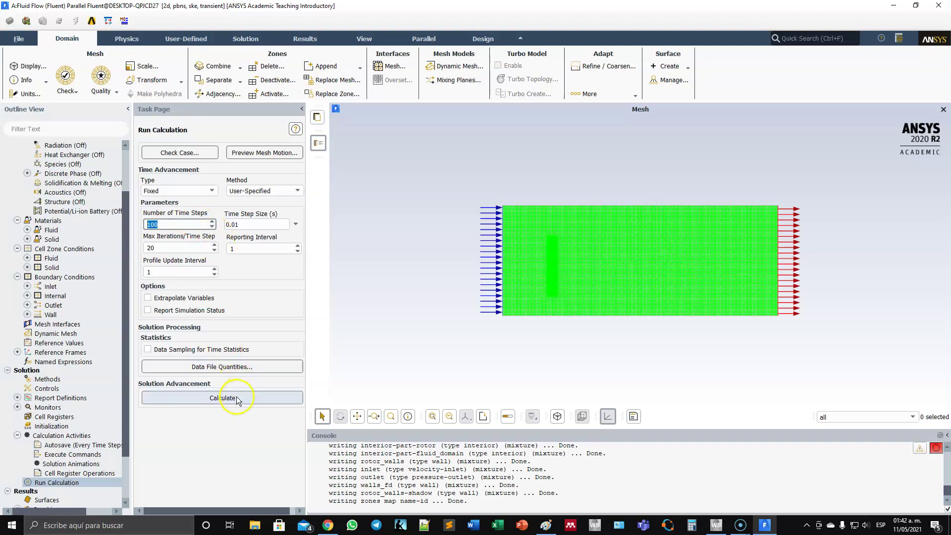
Step: Review the reference frame and mesh motion settings of the part-rotor cell zone
scroll(40, 246, "up", 2)
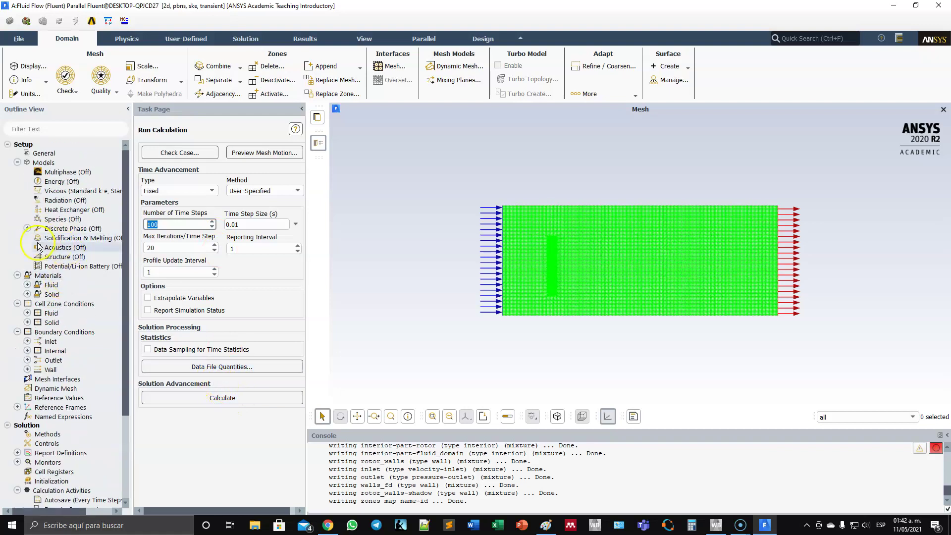
left_click(60, 305)
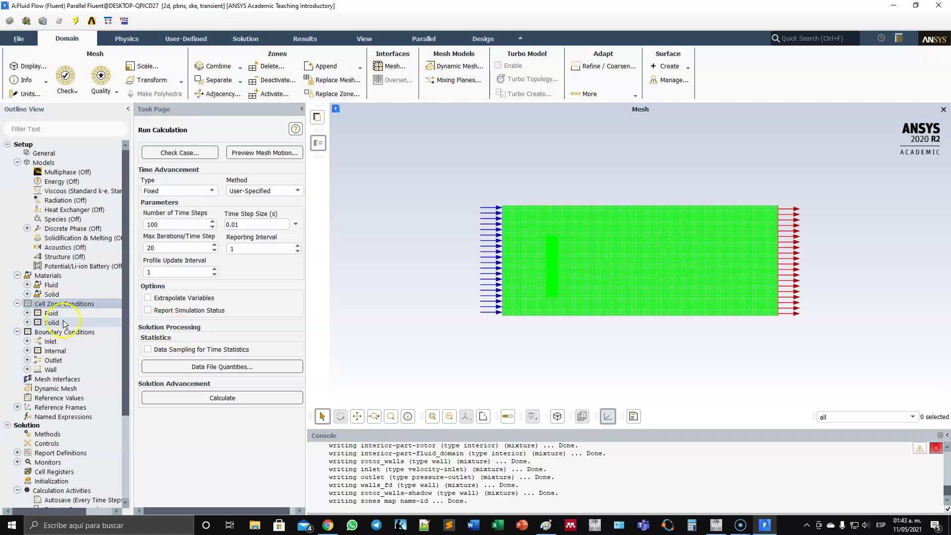
double_click(65, 305)
left_click(188, 175)
left_click(182, 423)
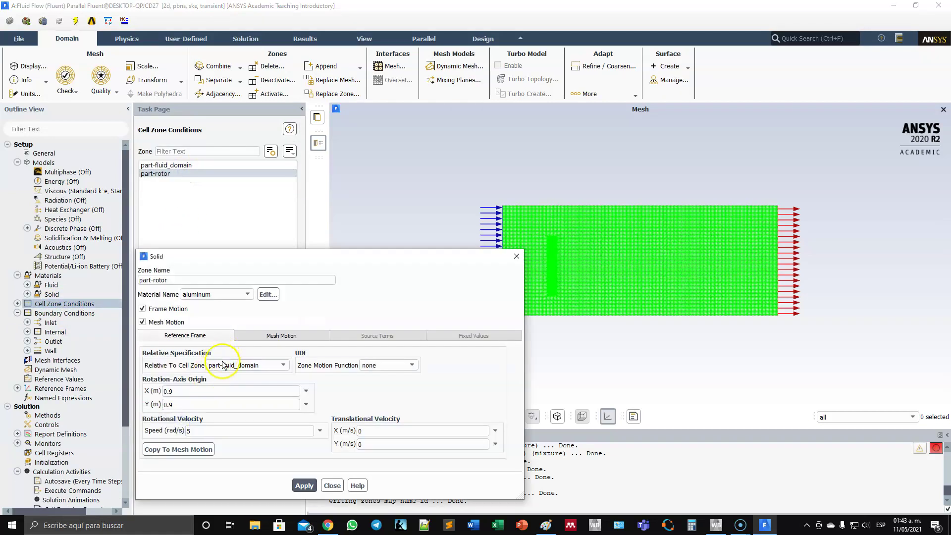
left_click(267, 336)
left_click(213, 336)
left_click(278, 336)
left_click(208, 336)
left_click(332, 486)
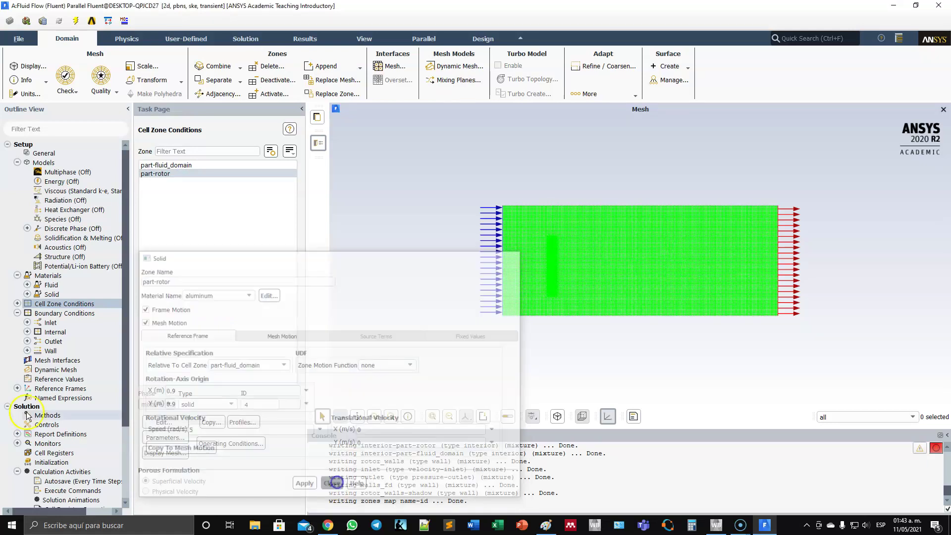
Step: Check the solution initialization values and run the transient calculation
scroll(28, 419, "down", 3)
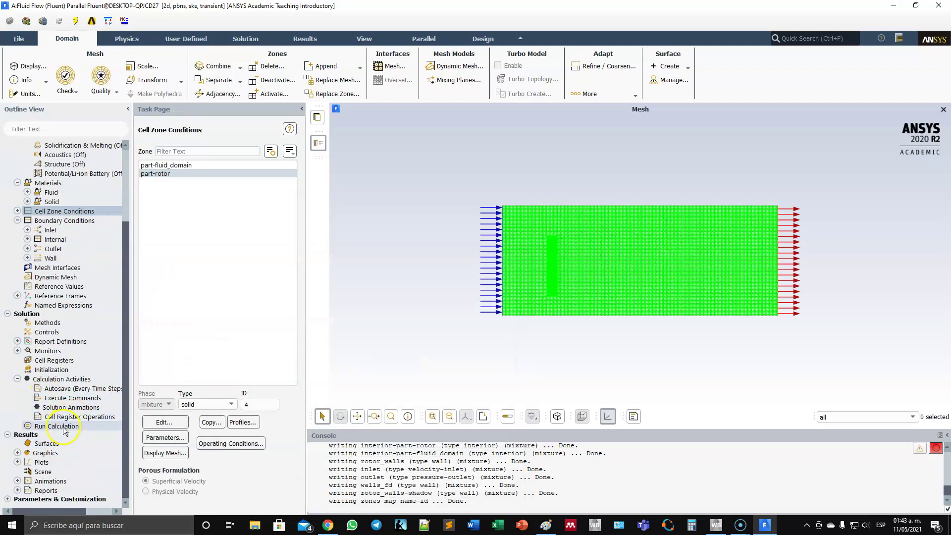
double_click(56, 370)
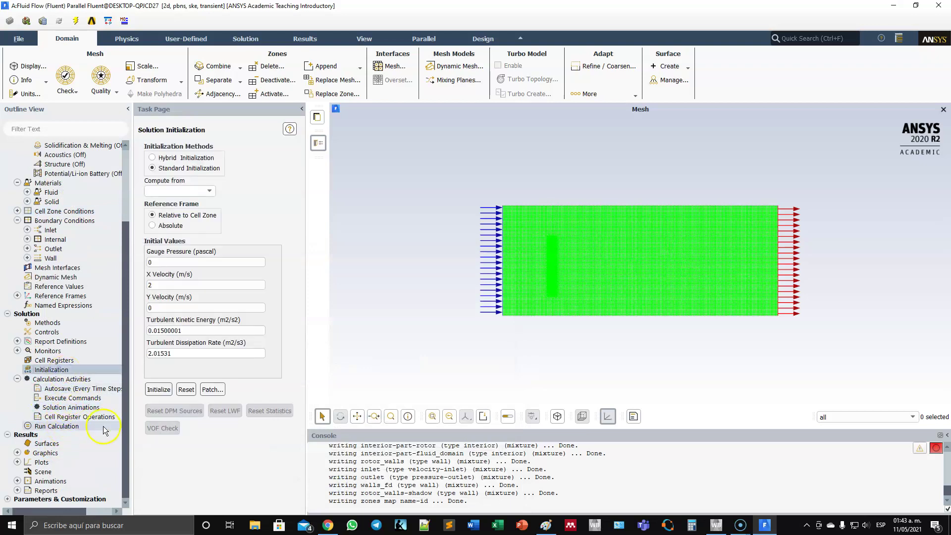
double_click(59, 426)
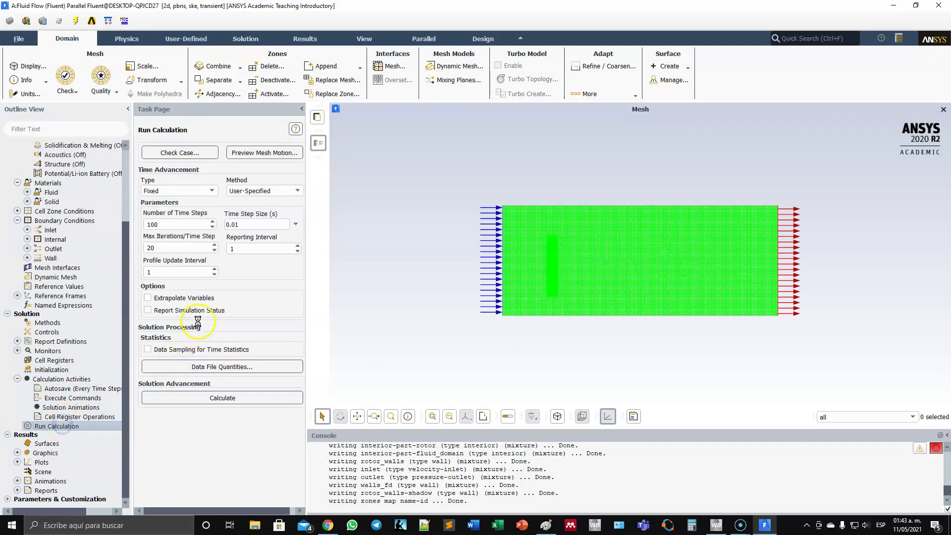
left_click(222, 398)
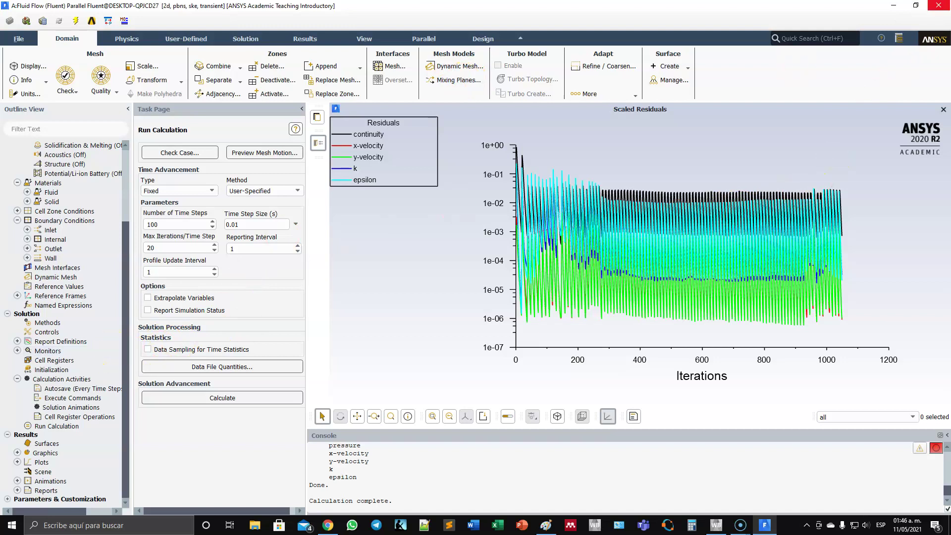
Step: Quit Fluent and open the Fluid Flow system's results in CFD-Post
left_click(945, 8)
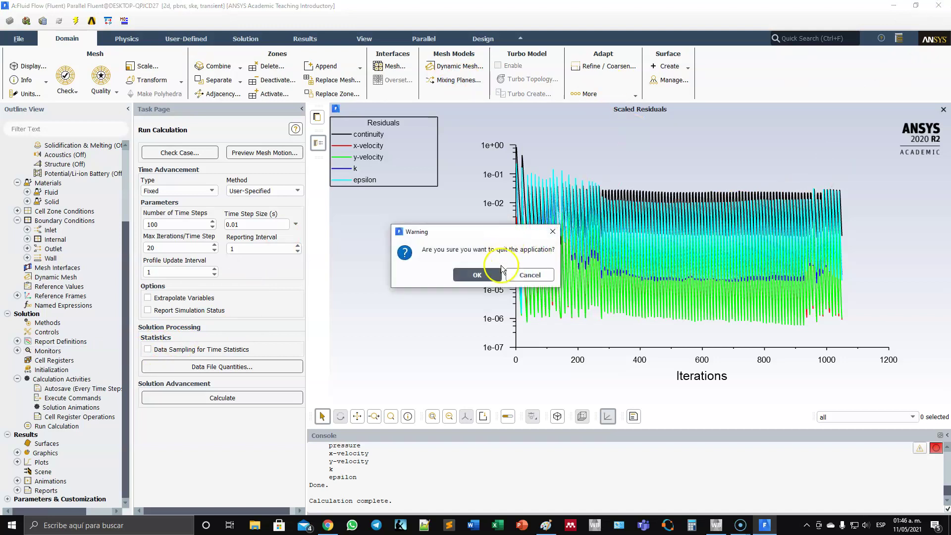
left_click(531, 274)
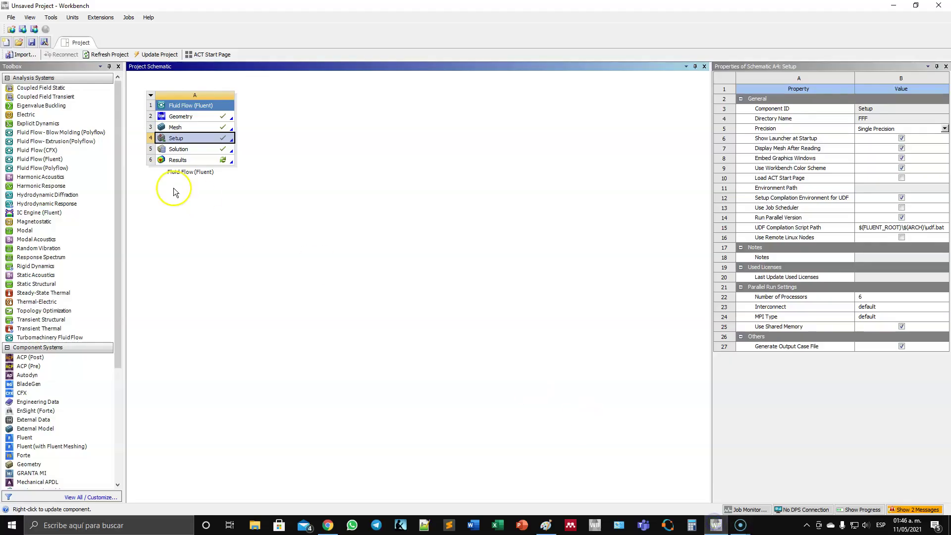
left_click(177, 160)
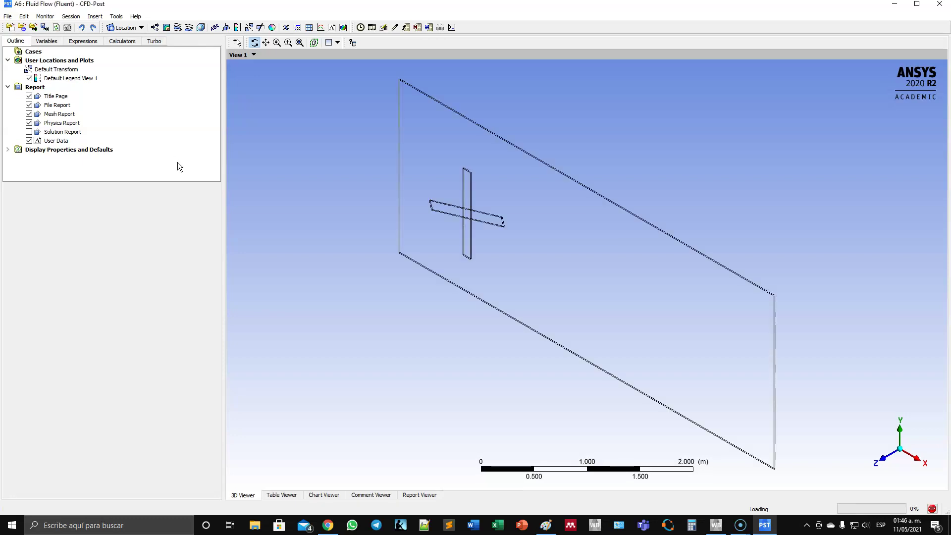
scroll(173, 133, "down", 3)
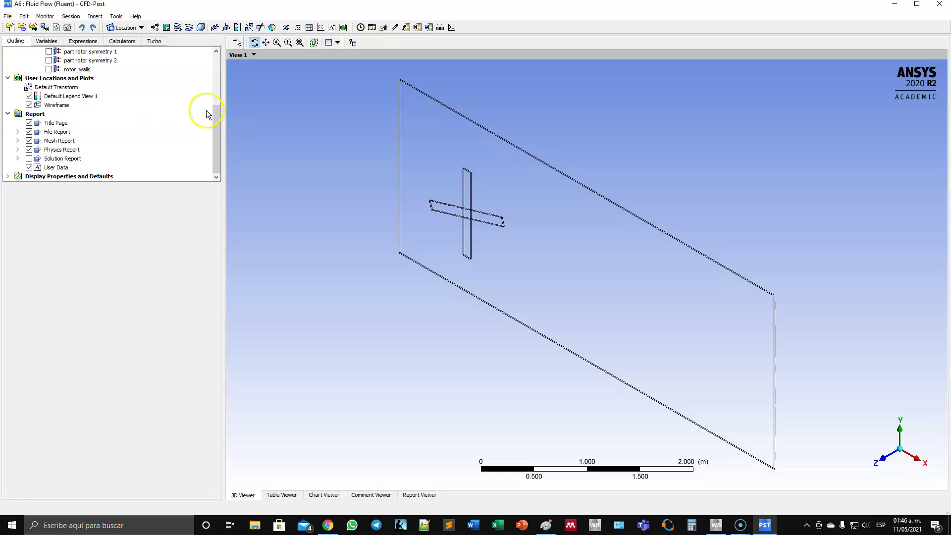
Step: Load time step 5 (0.05 s) of the transient results
left_click(360, 28)
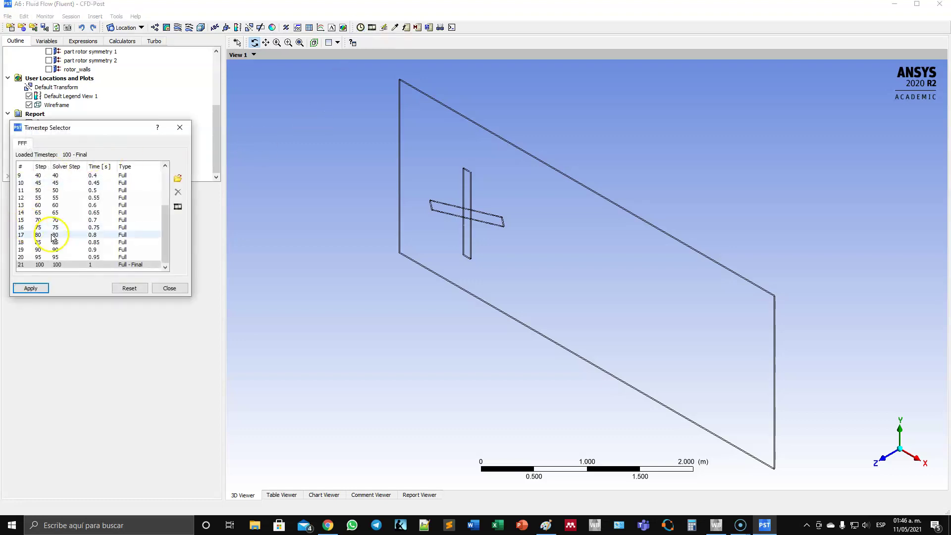
scroll(58, 236, "down", 3)
scroll(58, 223, "up", 3)
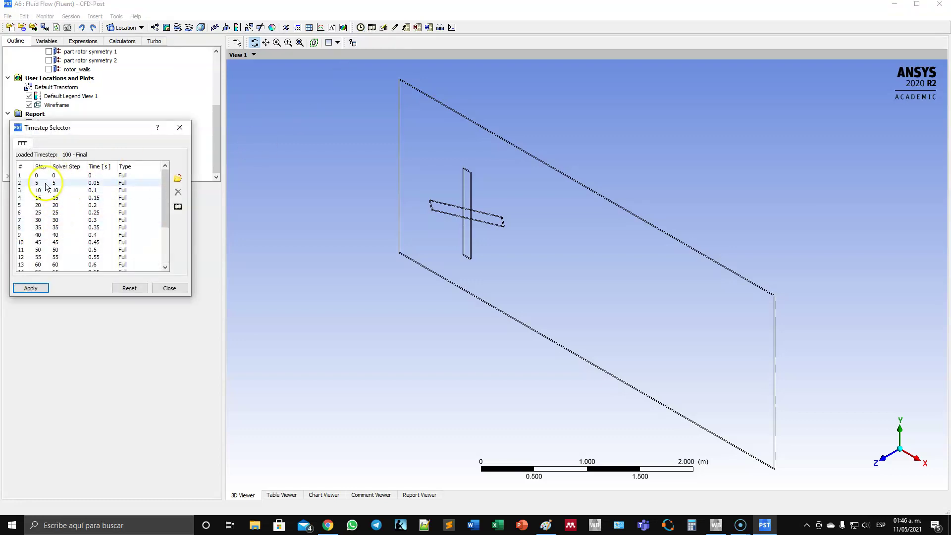
left_click(43, 183)
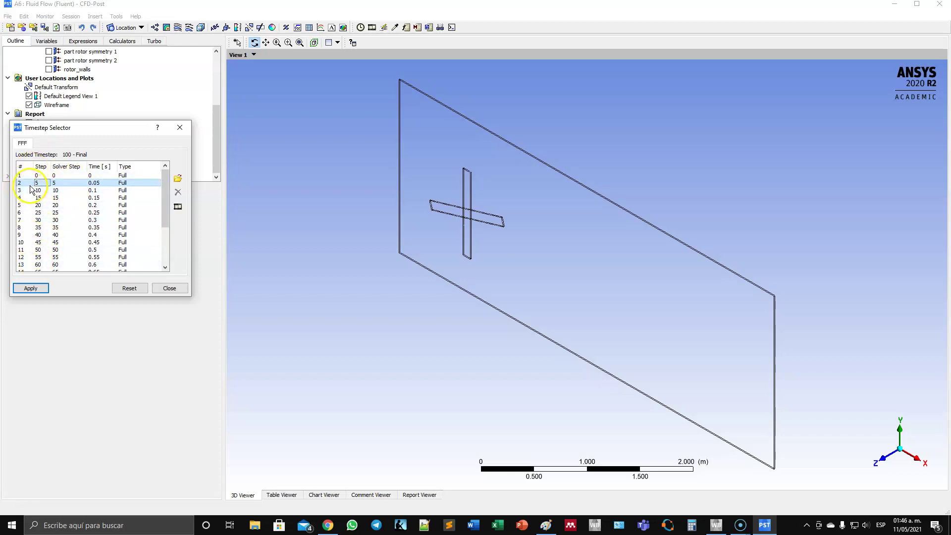
left_click(30, 289)
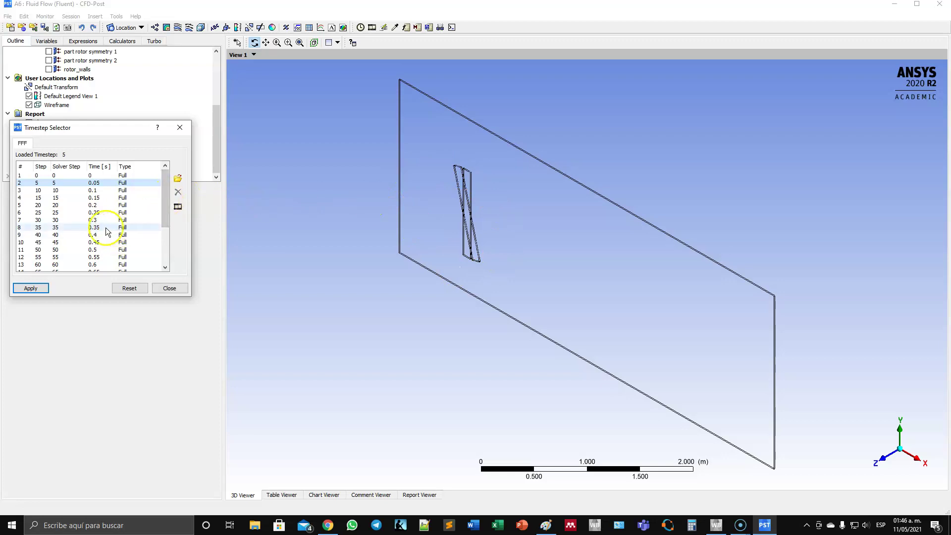
left_click(183, 291)
Step: Insert a vector plot for all domains, located on part fluid_domain symmetry 1
scroll(150, 115, "up", 5)
scroll(150, 115, "down", 5)
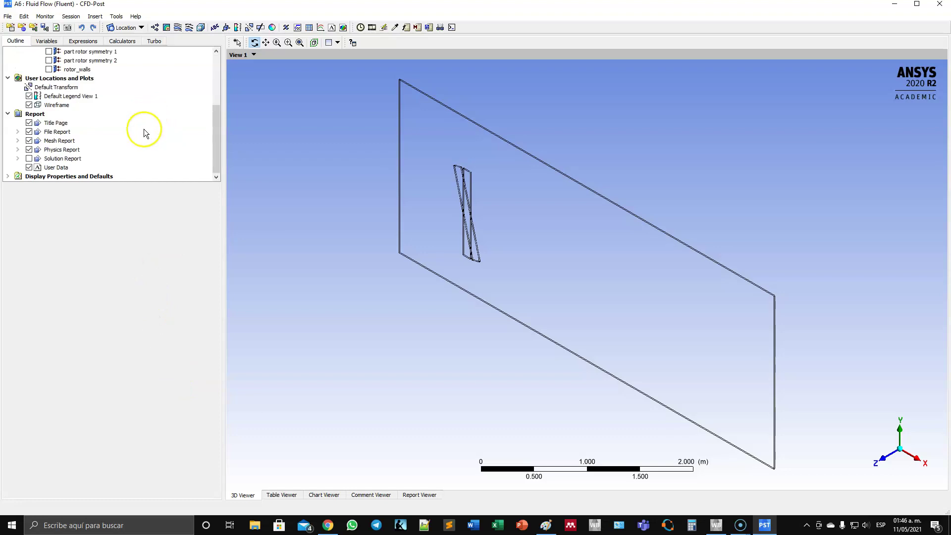
left_click(155, 27)
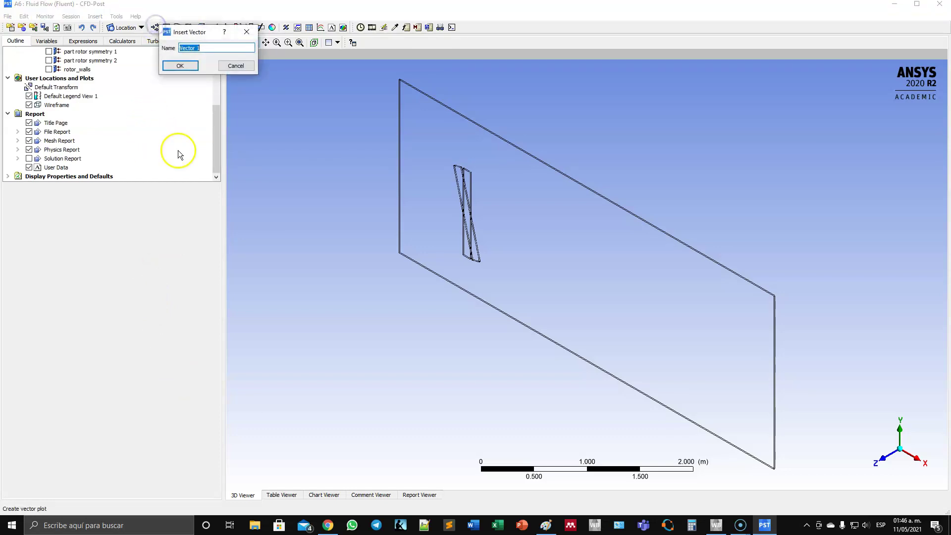
left_click(231, 66)
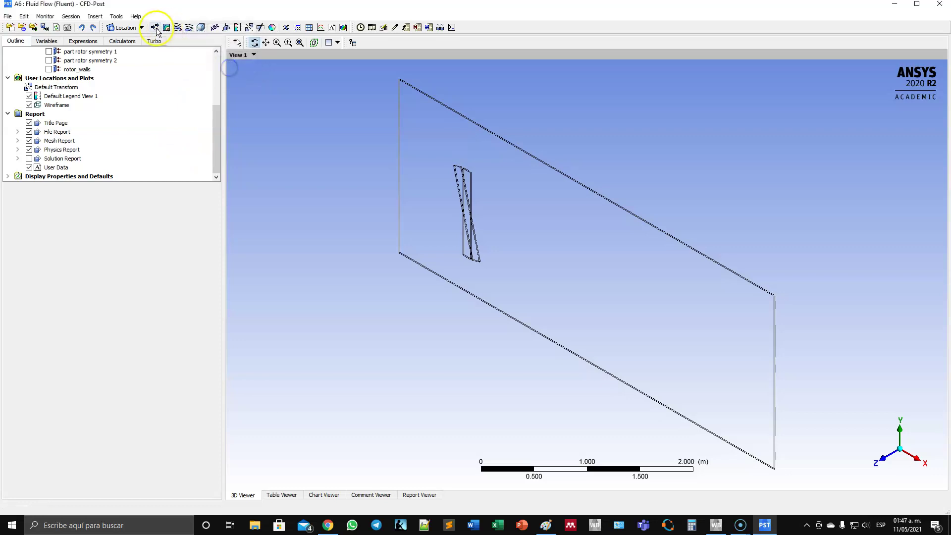
left_click(155, 28)
left_click(177, 69)
left_click(91, 215)
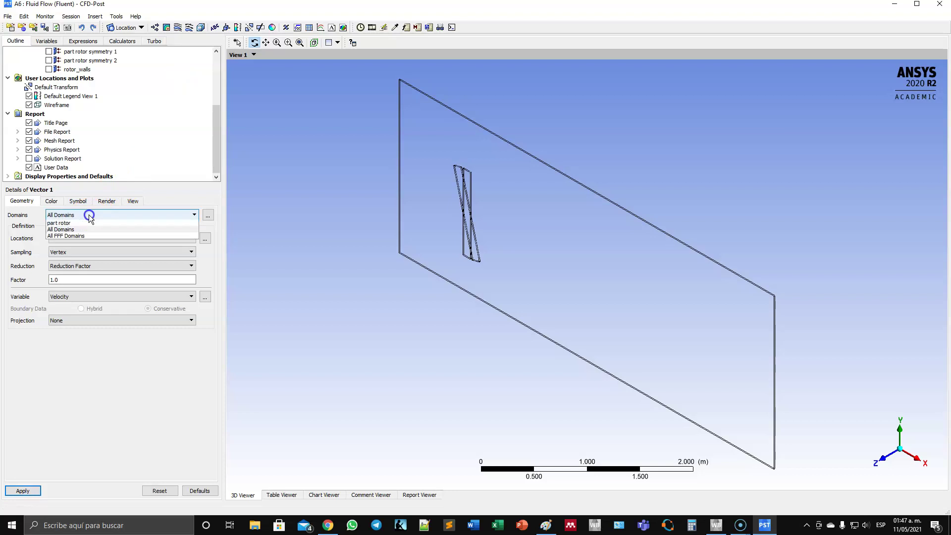
left_click(89, 216)
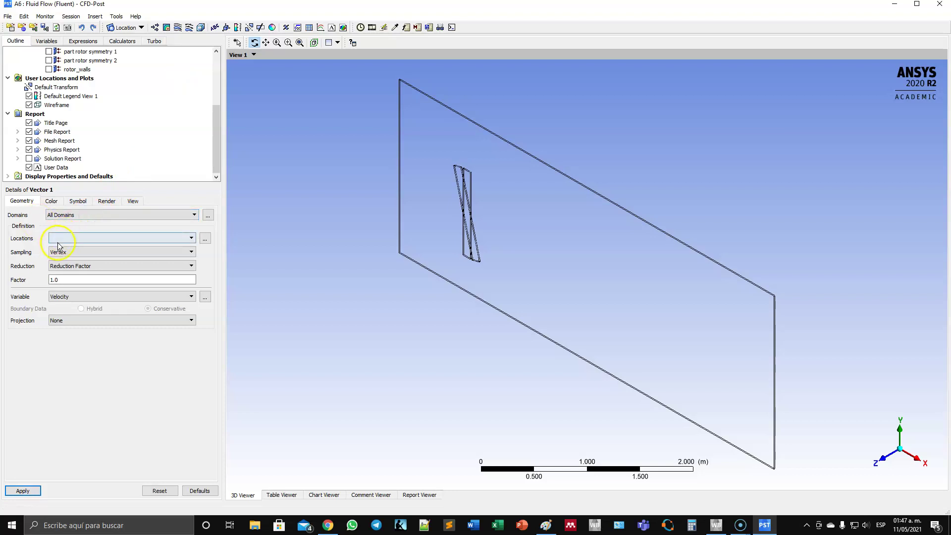
left_click(84, 238)
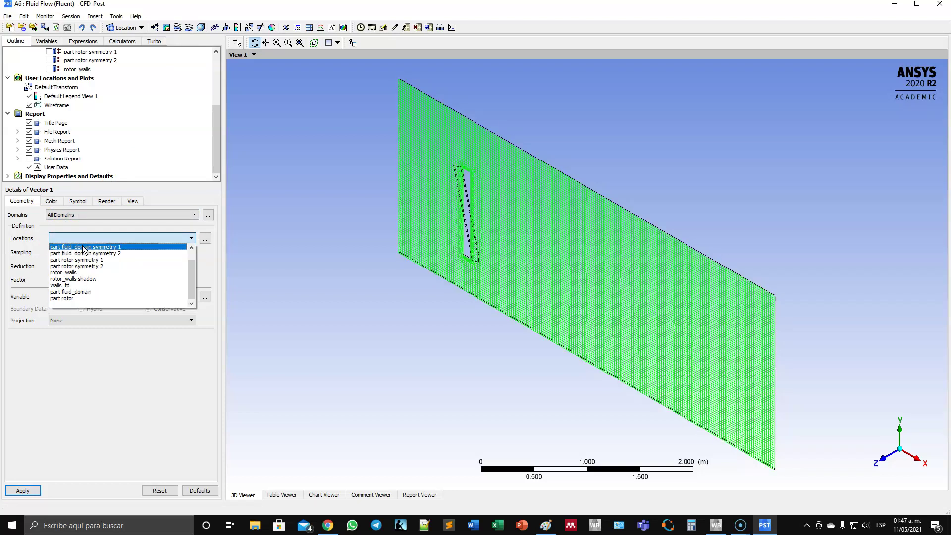
left_click(84, 248)
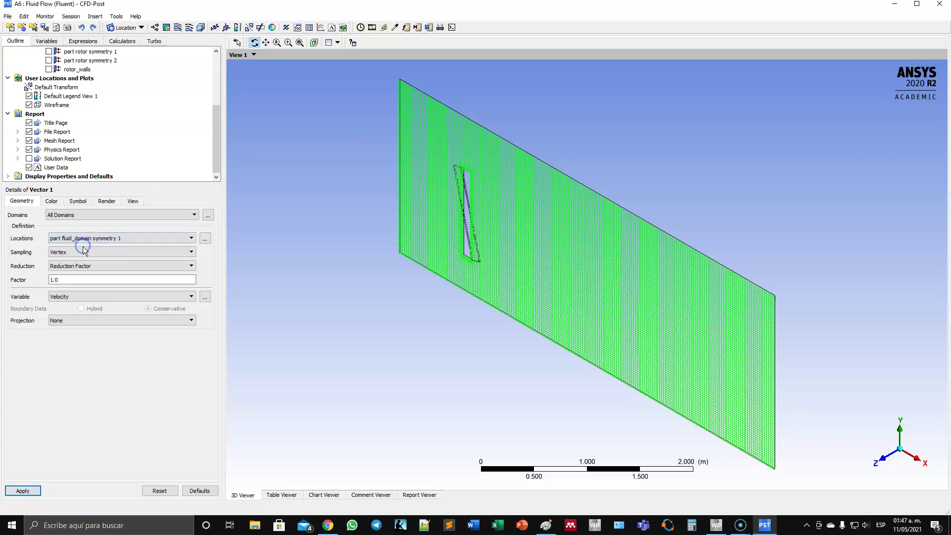
Step: Reduce the velocity vectors by Max Number of Points, apply the plot and orient the view square to the XY plane
left_click(123, 267)
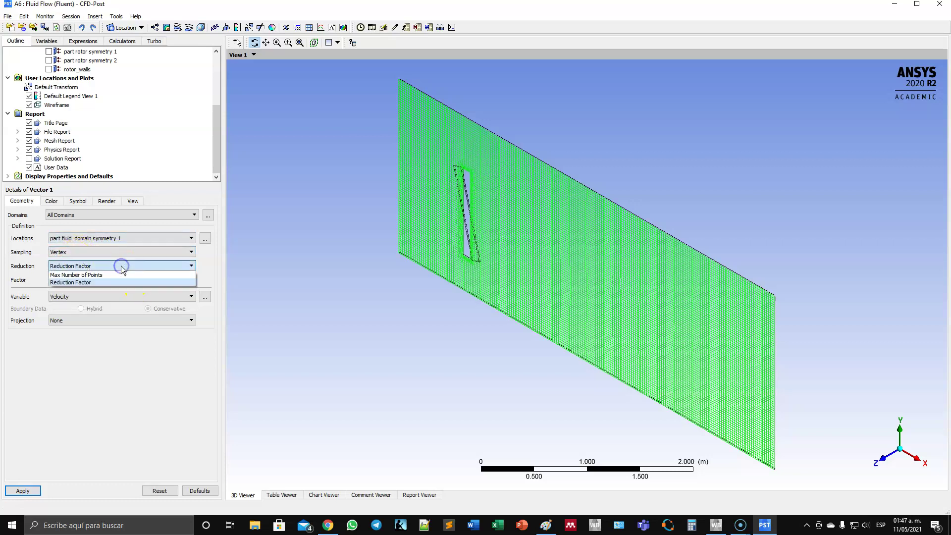
left_click(85, 275)
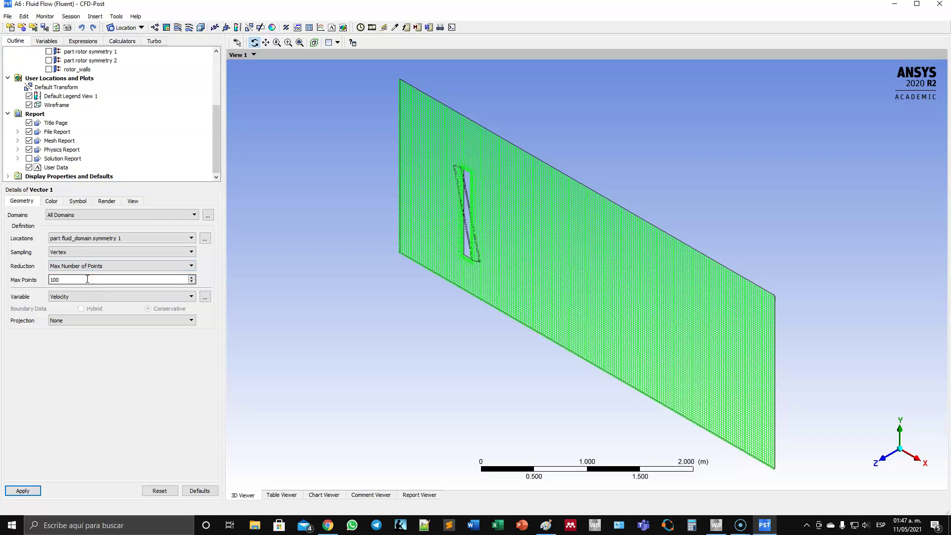
left_click(23, 490)
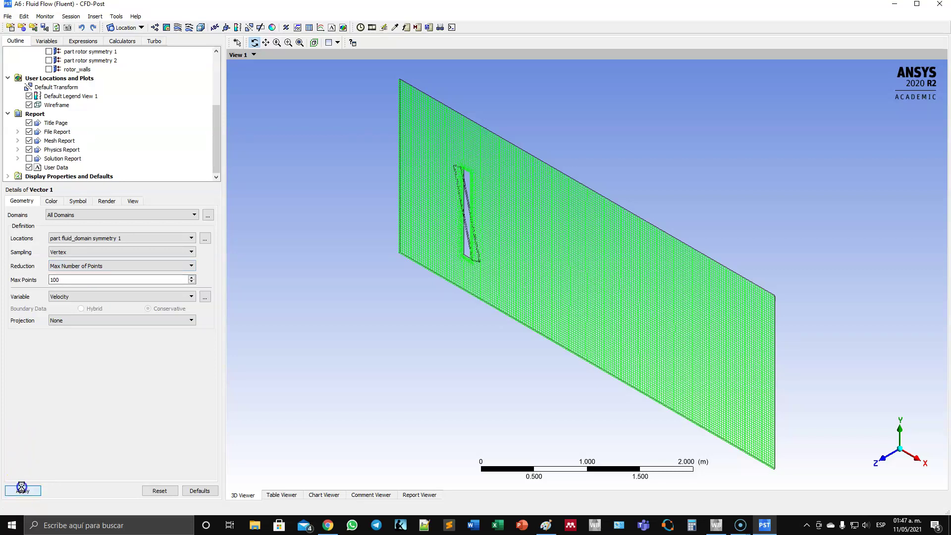
left_click_drag(283, 357, 413, 319)
left_click(915, 455)
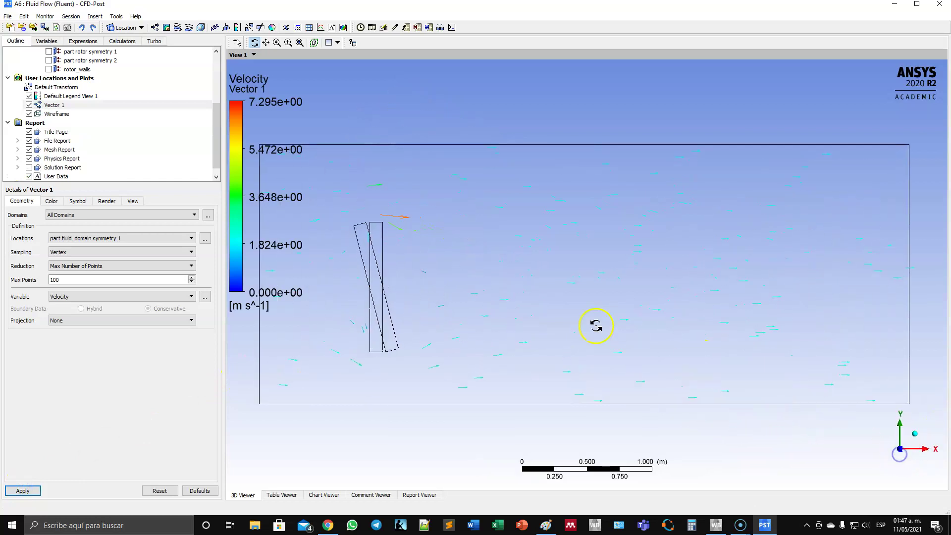
Step: Increase the vector plot's maximum number of points, finishing with 750
left_click_drag(106, 279, 35, 280)
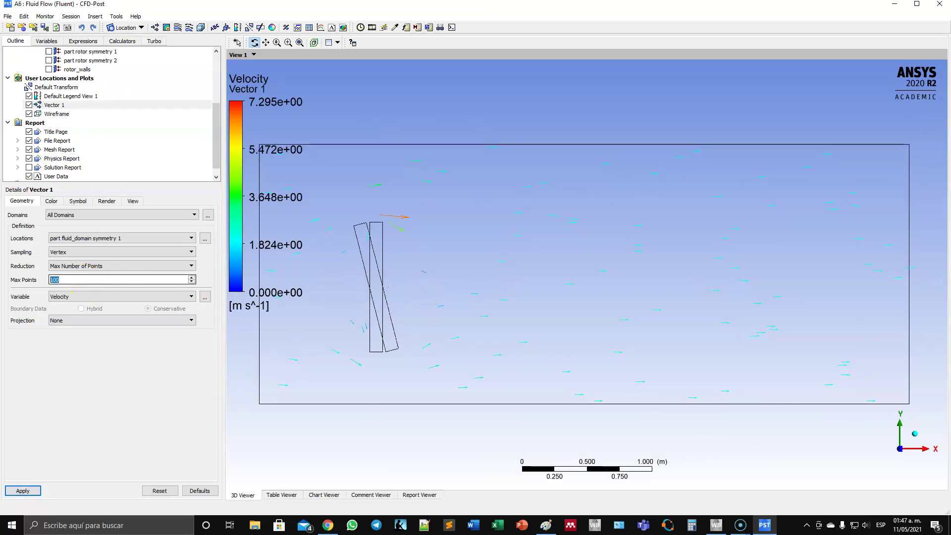
left_click(15, 466)
left_click(25, 490)
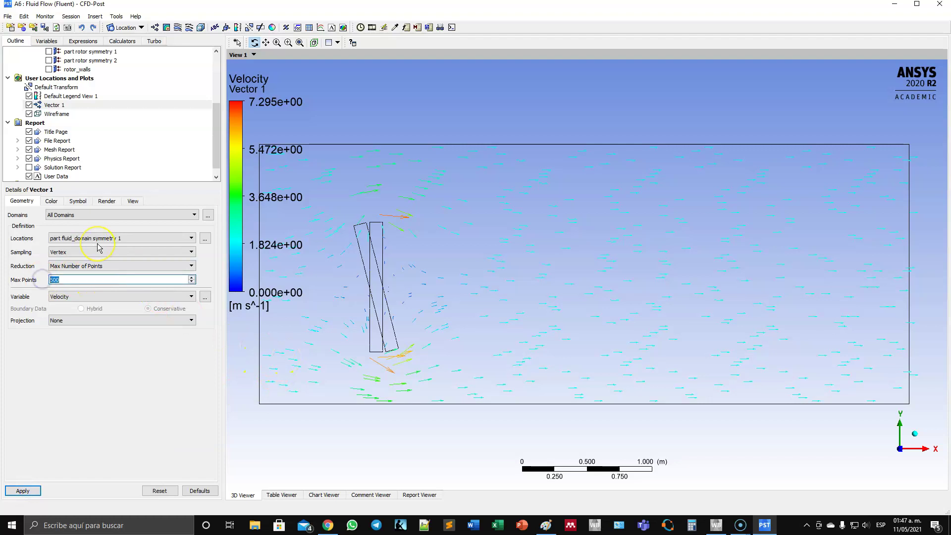
type("750")
left_click(23, 490)
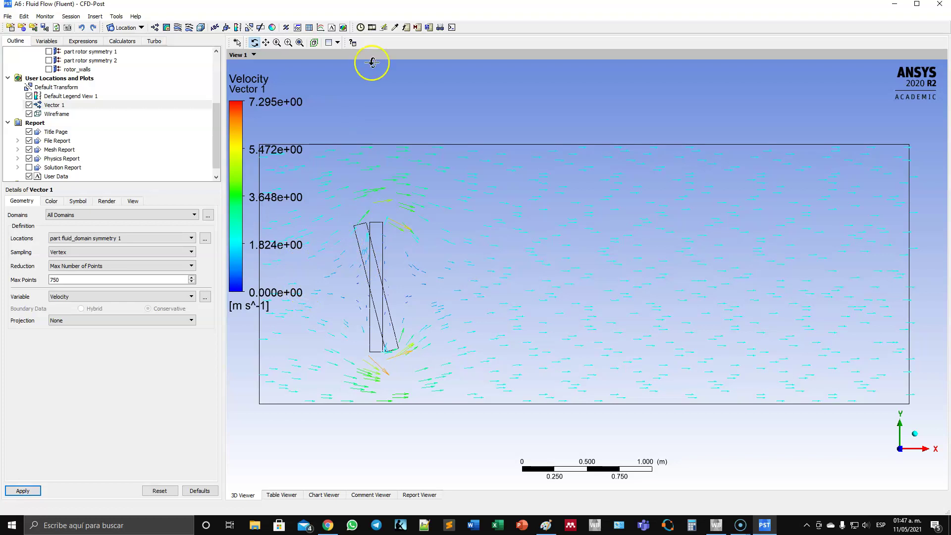
Step: Load time steps 10, 15, 20, 25 and 30 in turn to examine the velocity vectors around the rotating rotor
left_click(360, 27)
left_click(94, 190)
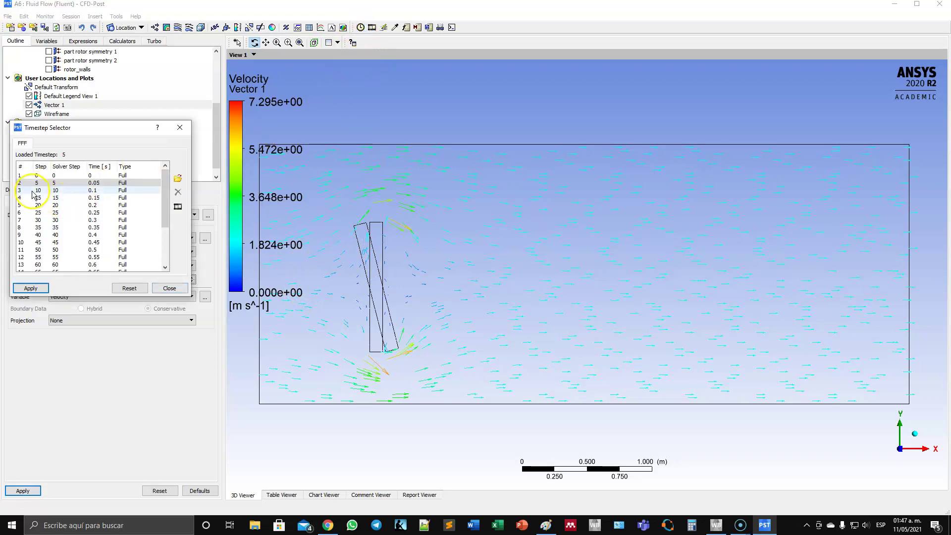
left_click(32, 288)
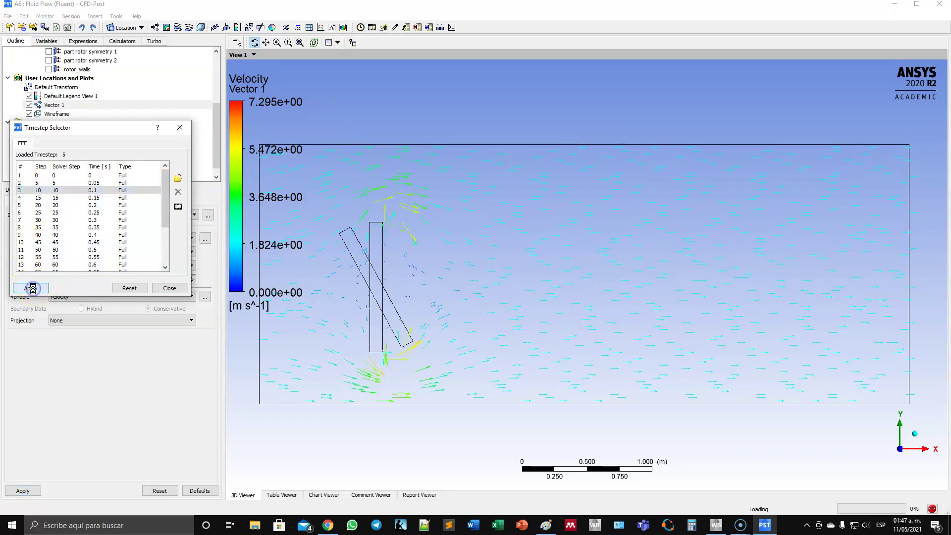
left_click(20, 198)
left_click(31, 288)
left_click(23, 205)
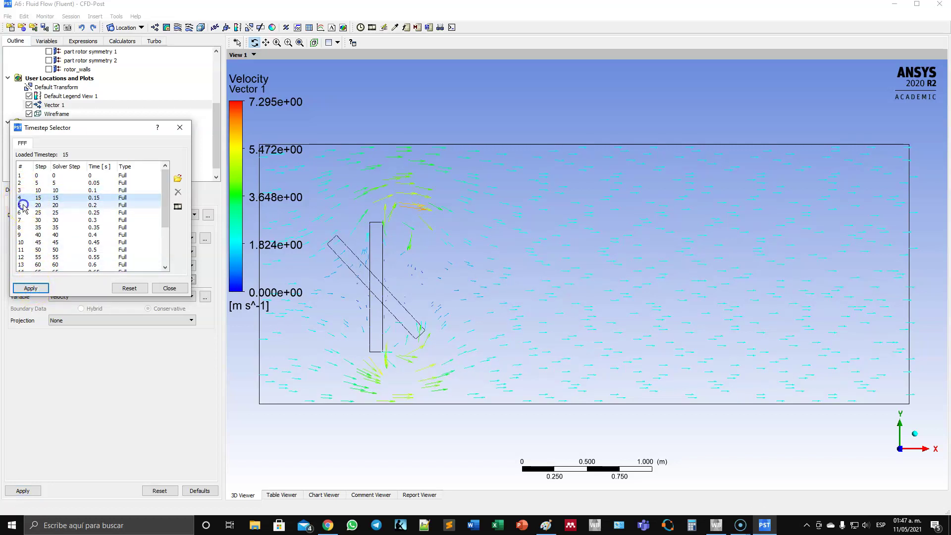
left_click(31, 288)
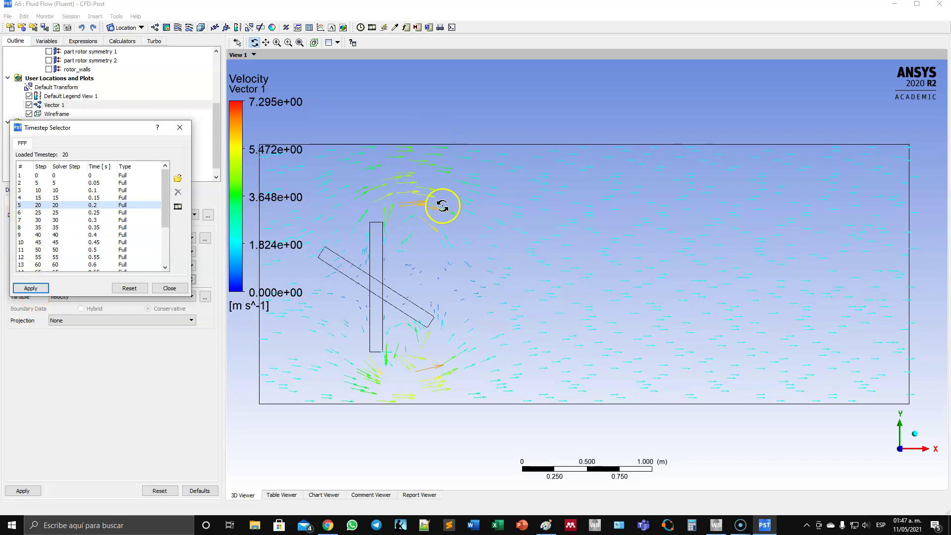
left_click(27, 213)
left_click(31, 288)
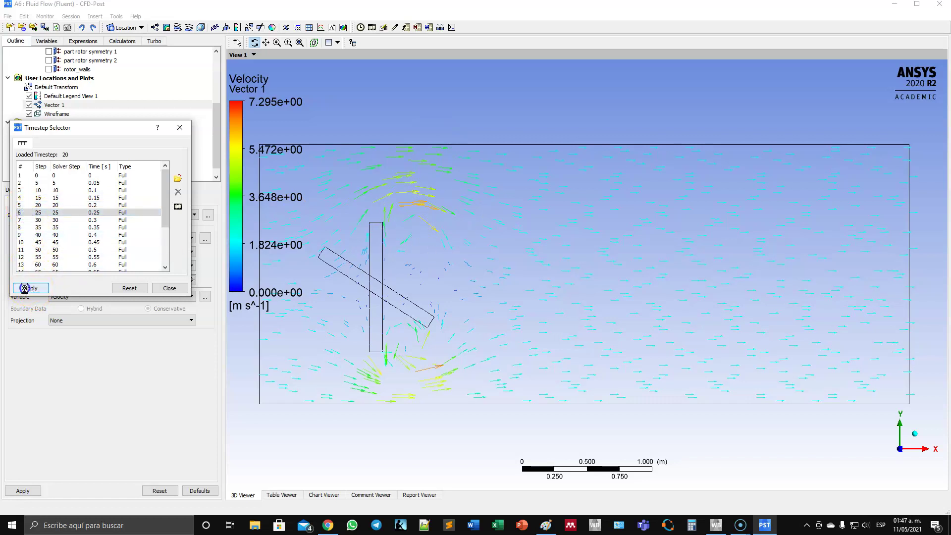
left_click(21, 220)
left_click(30, 288)
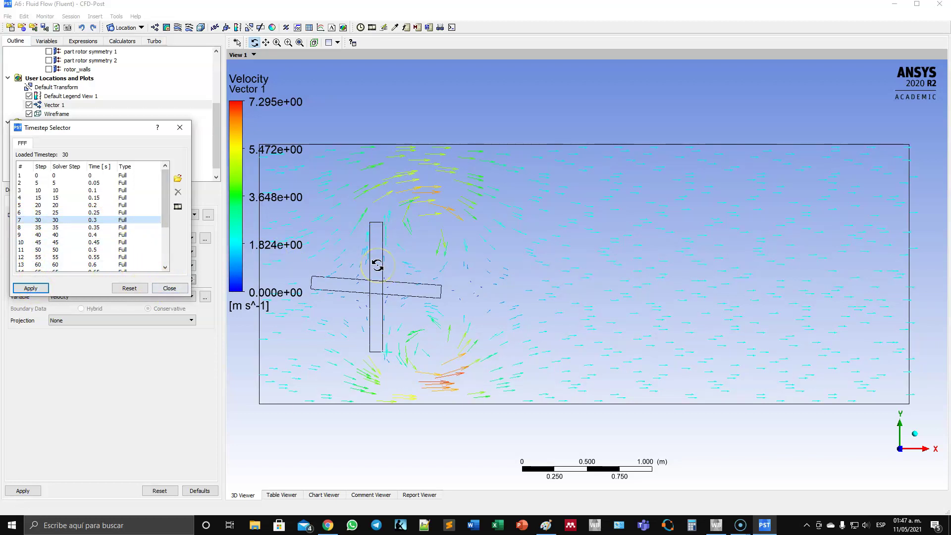
left_click(170, 288)
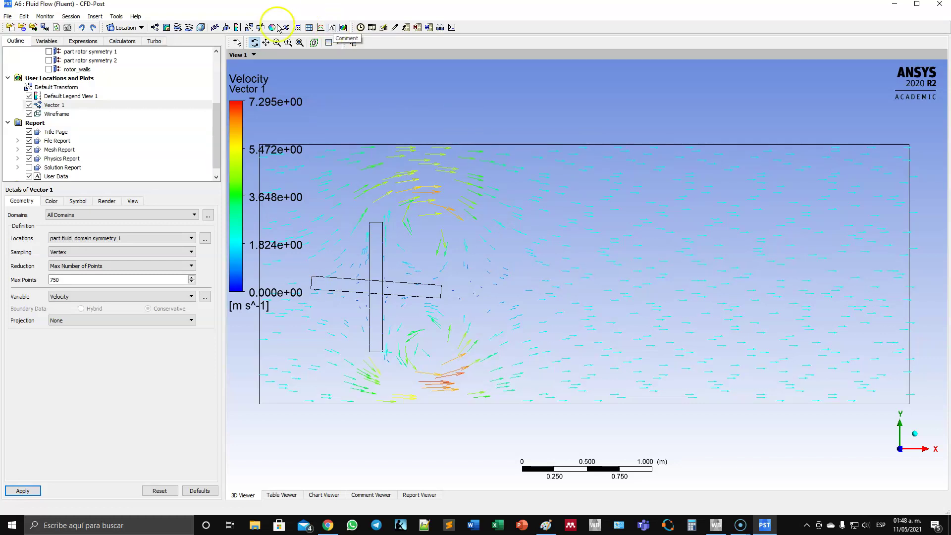
Step: Insert a text annotation with an embedded auto annotation of type Expression that displays Time, and apply it
left_click(215, 28)
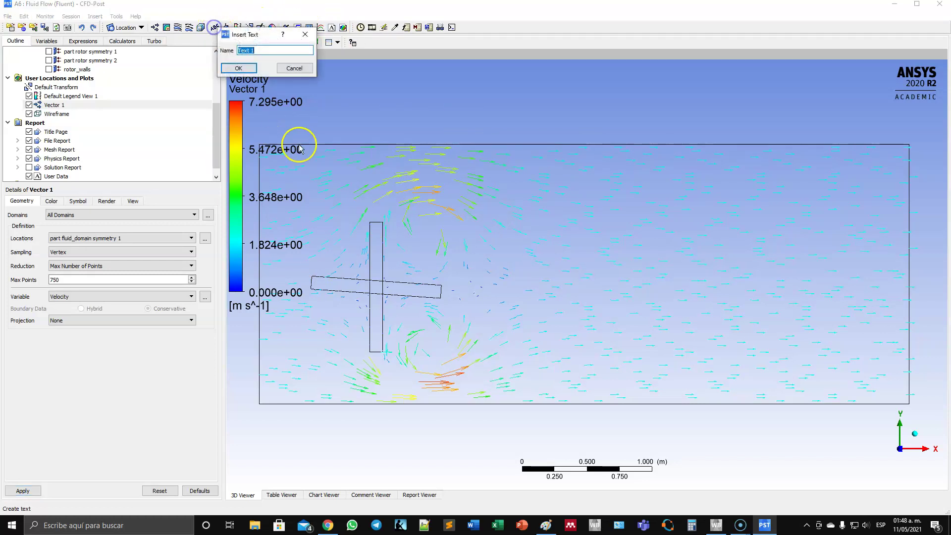
left_click(238, 69)
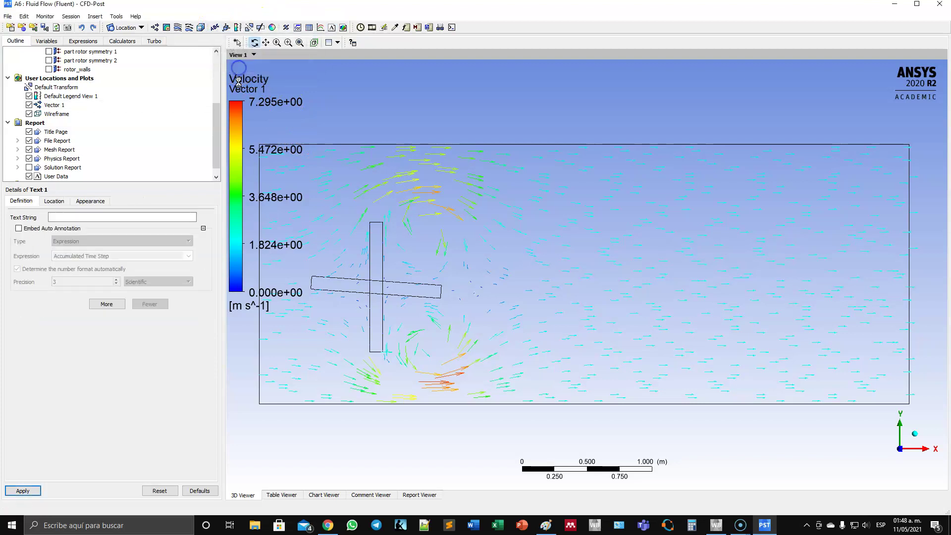
left_click(17, 228)
left_click(102, 242)
left_click(103, 243)
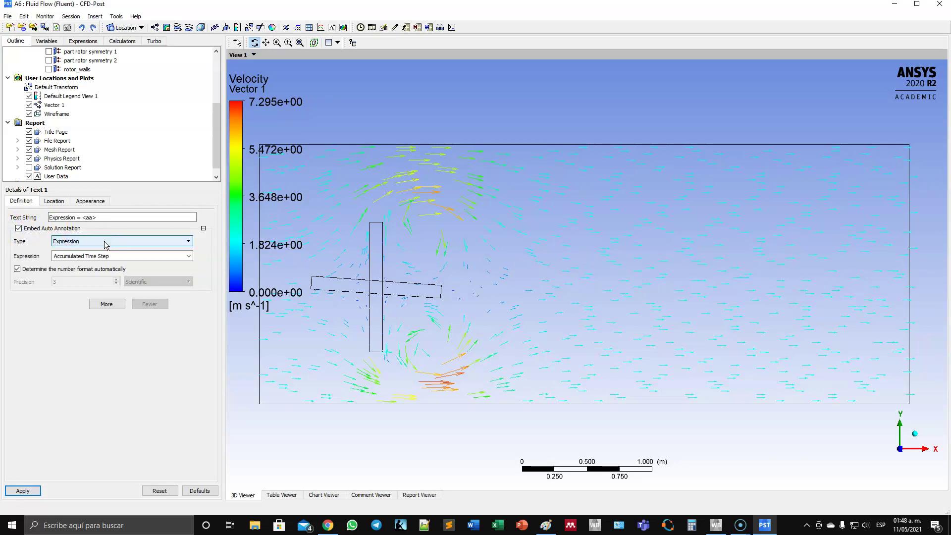
left_click(188, 256)
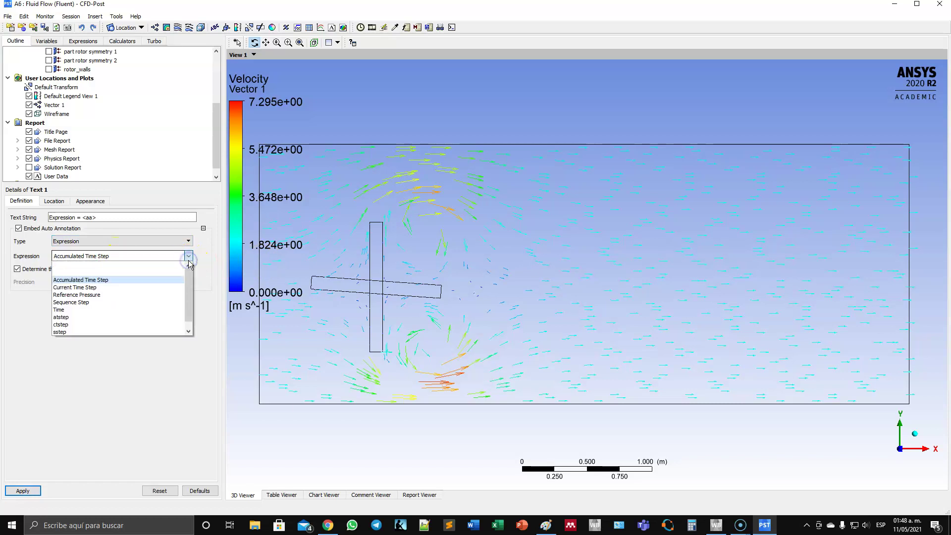
left_click(189, 259)
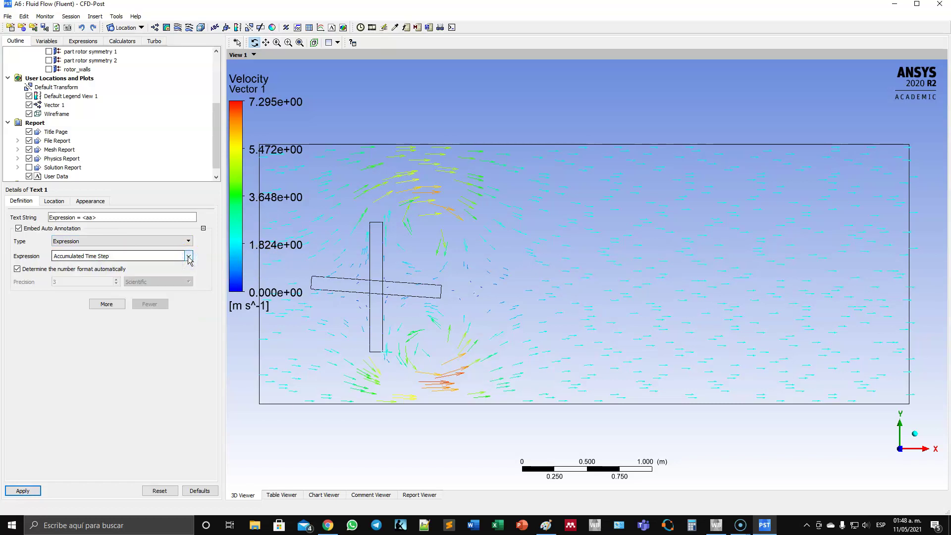
left_click(189, 257)
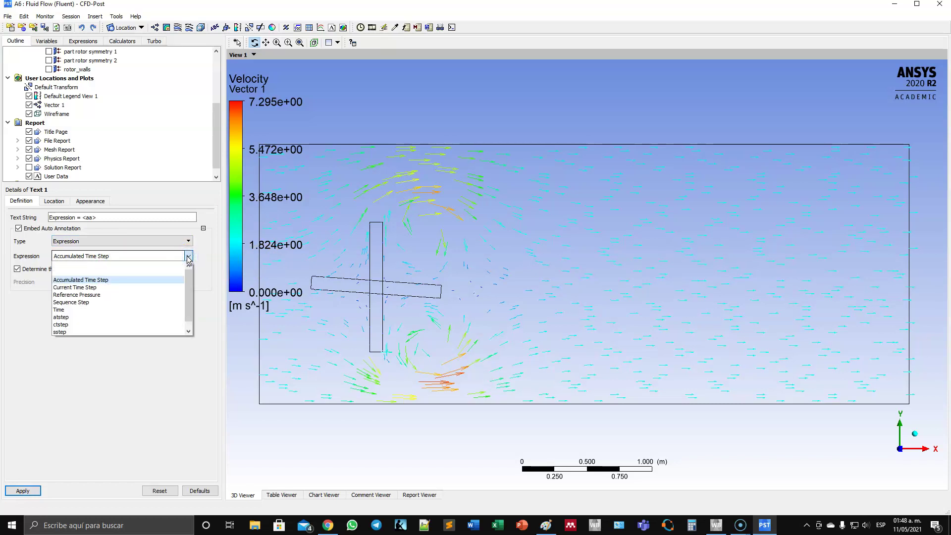
left_click(93, 310)
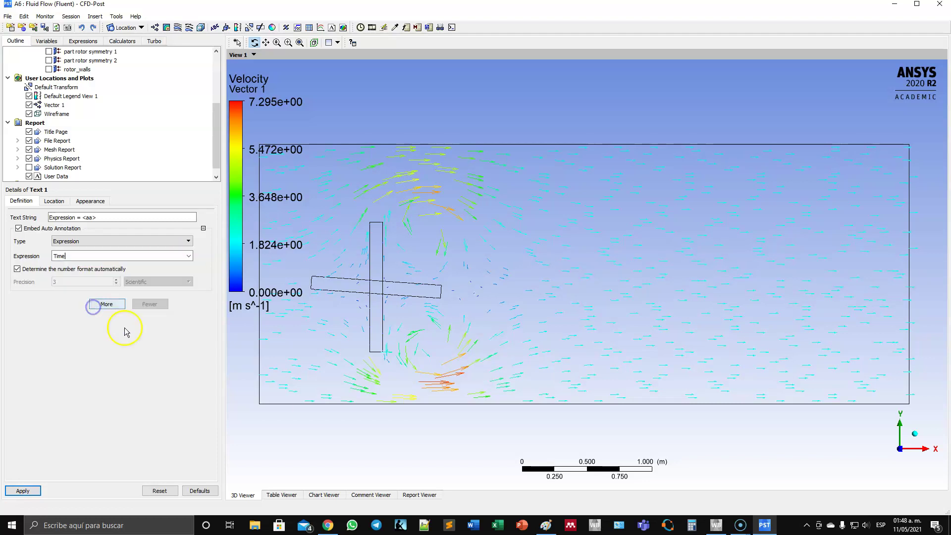
left_click(23, 490)
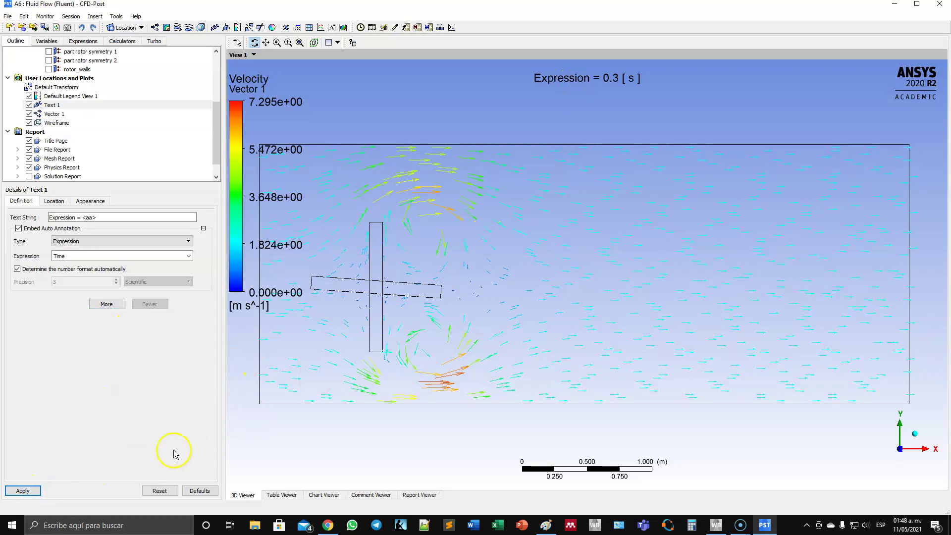
Step: Load time steps 35, 40 and 45 in turn to check the time annotation alongside the velocity vectors
left_click(360, 27)
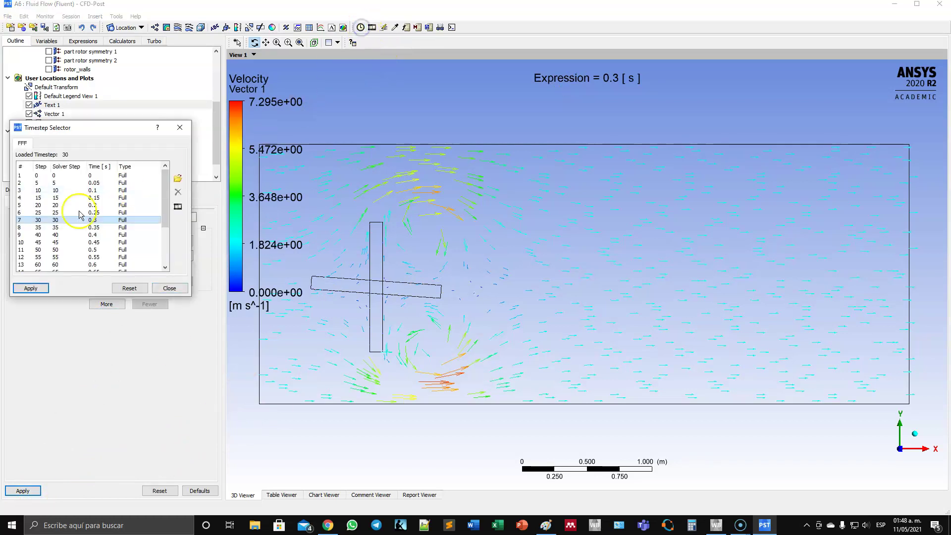
left_click(36, 227)
left_click(31, 288)
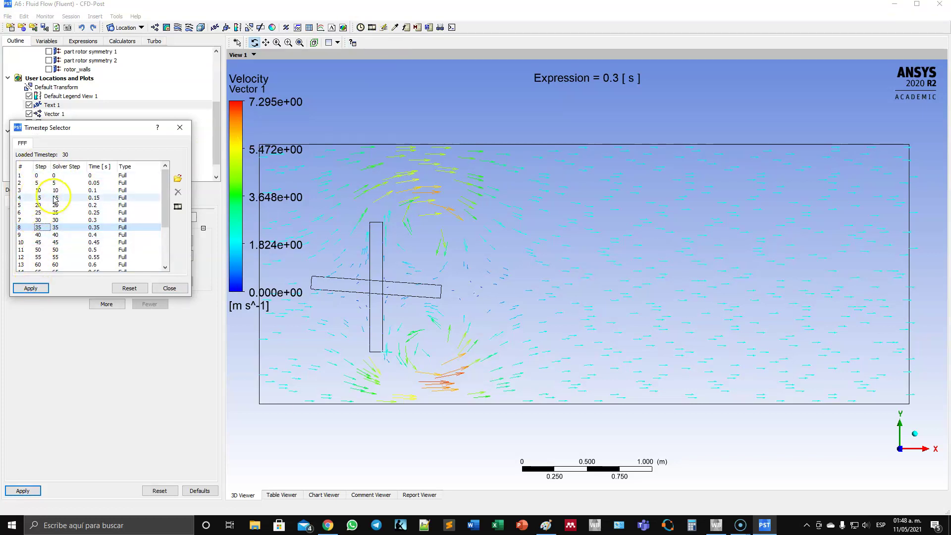
left_click(34, 290)
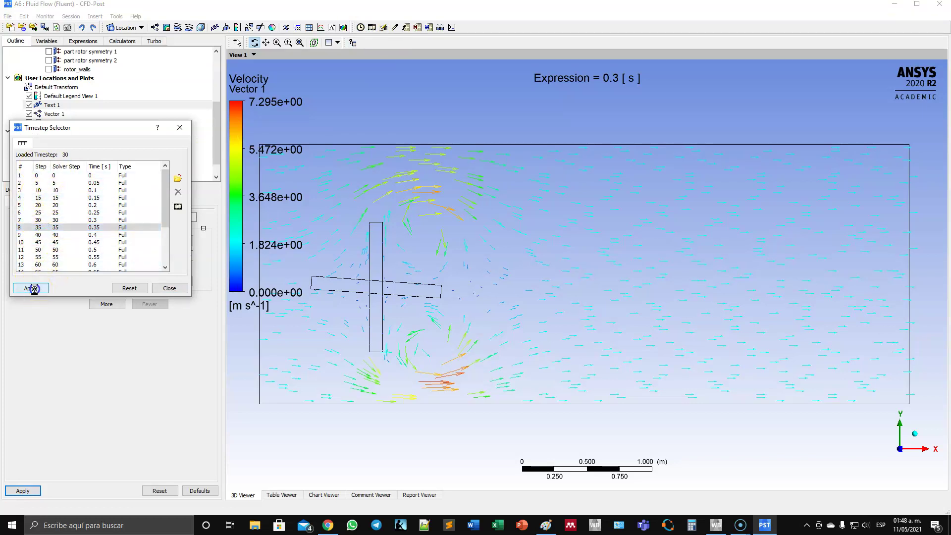
left_click(97, 237)
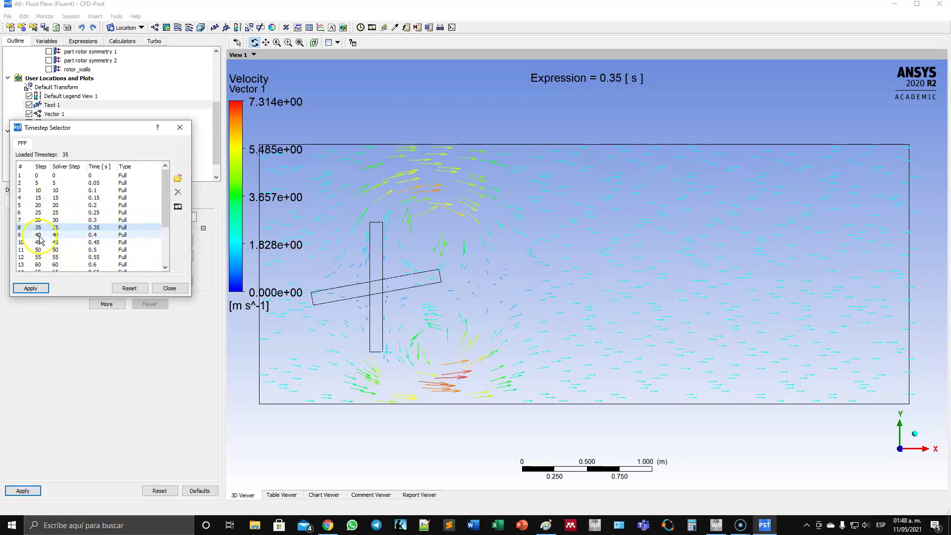
left_click(37, 290)
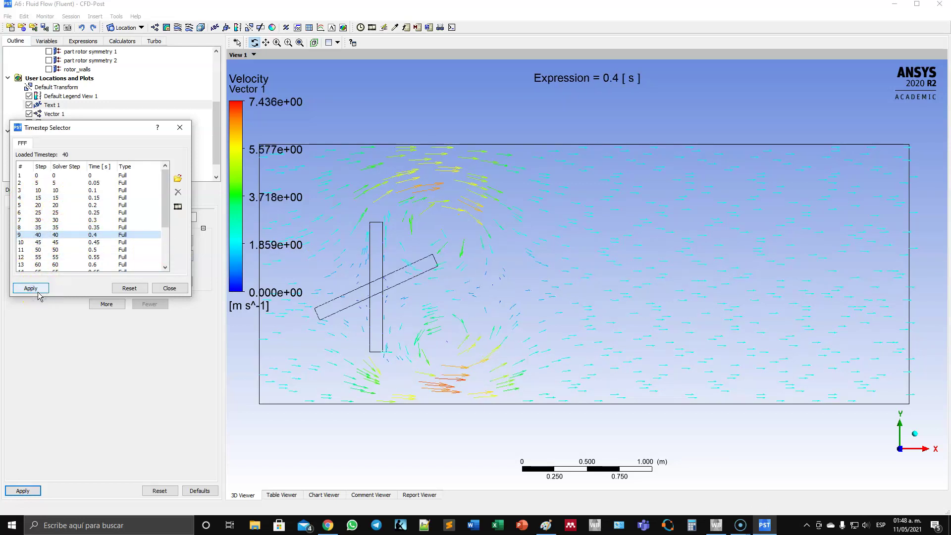
left_click(94, 242)
left_click(33, 289)
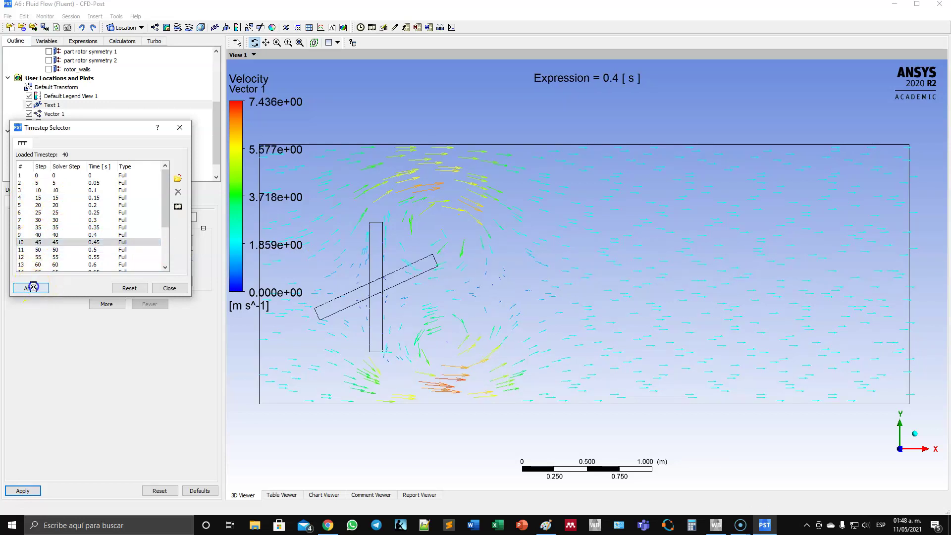
left_click(169, 287)
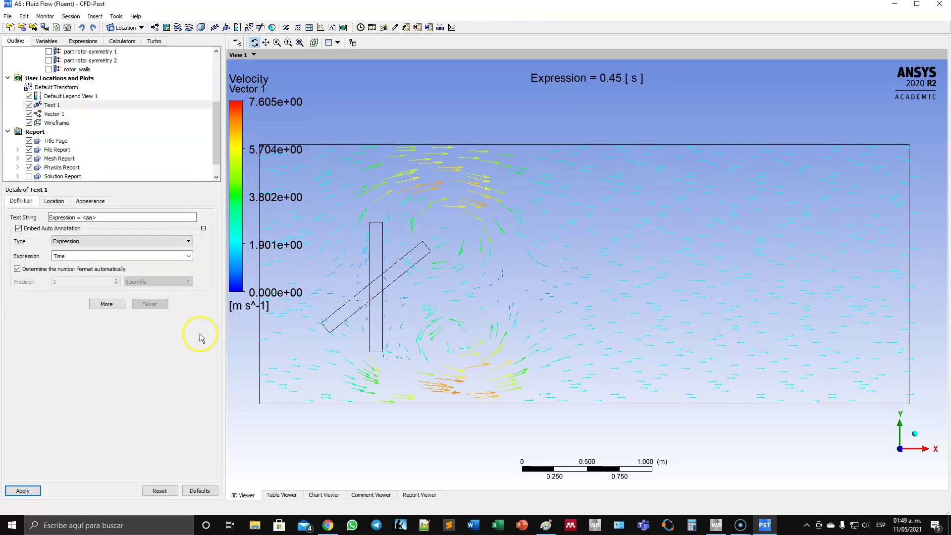
Step: Play the velocity vectors as a timestep animation starting from the first time step
left_click(372, 29)
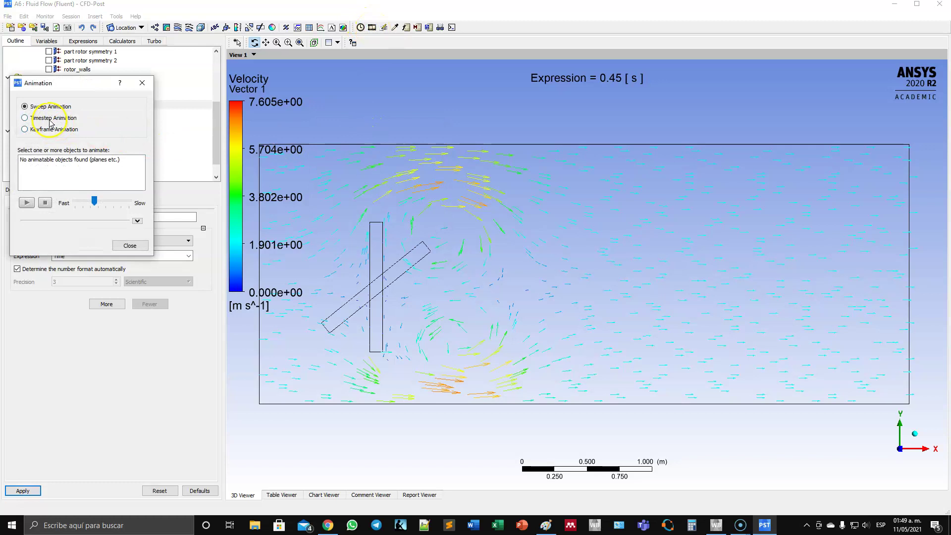
left_click(51, 122)
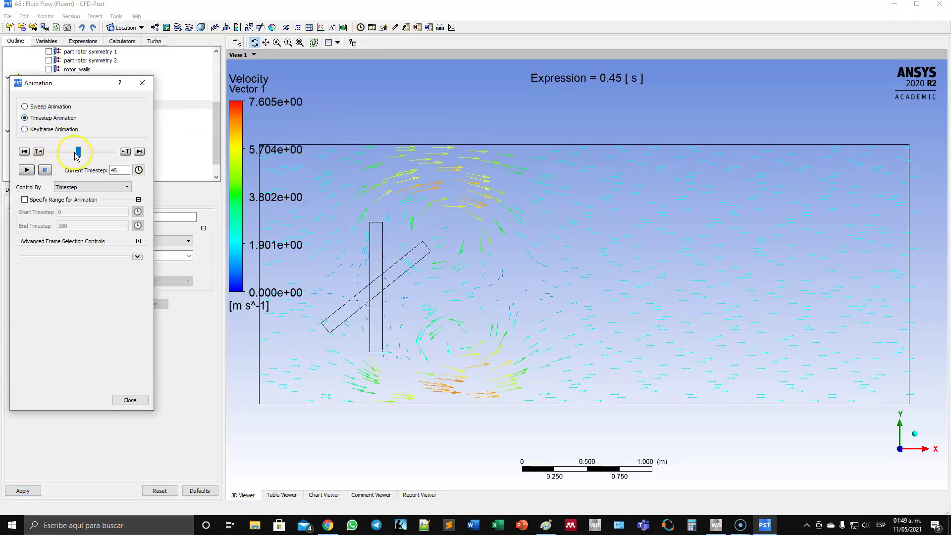
left_click(24, 151)
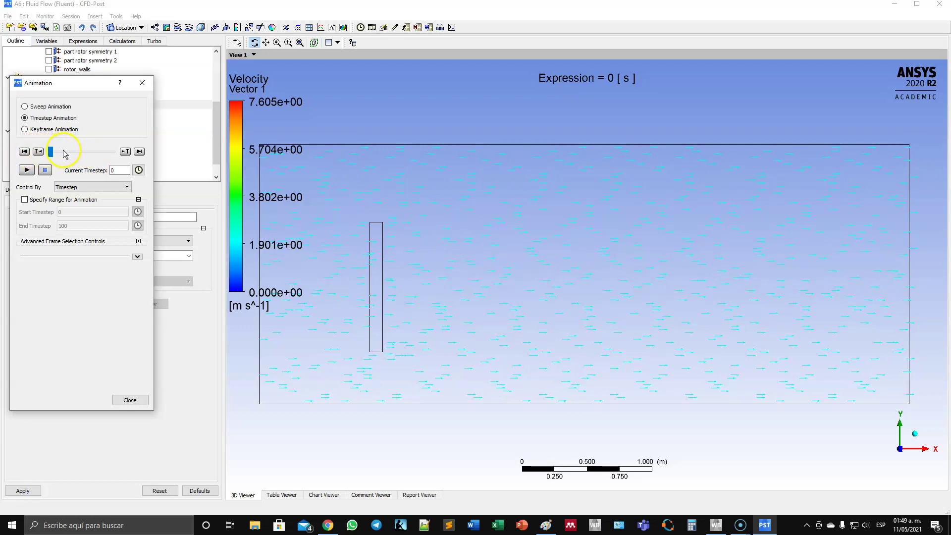
left_click(27, 171)
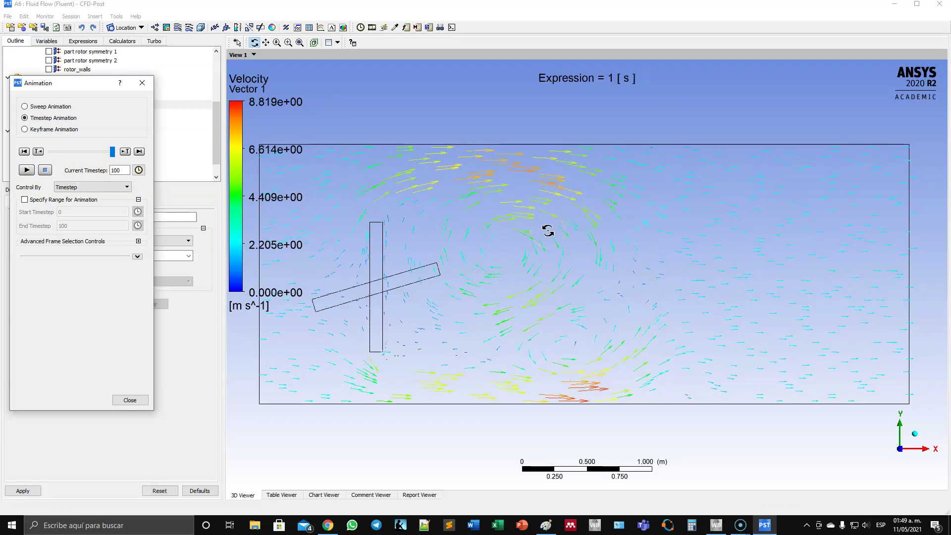
left_click(131, 400)
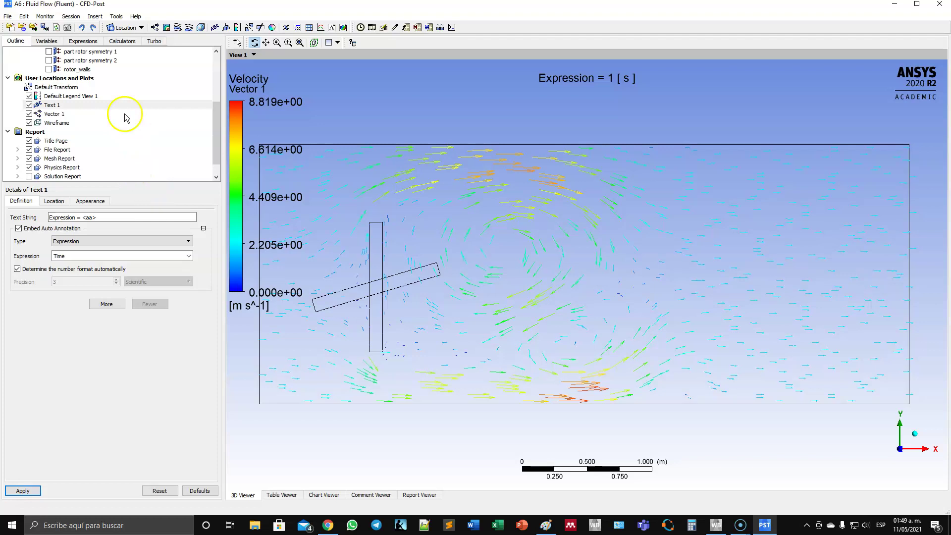
Step: Insert a Pressure contour plot on part fluid_domain symmetry 1 with 15 contours, and hide the vector plot
left_click(167, 31)
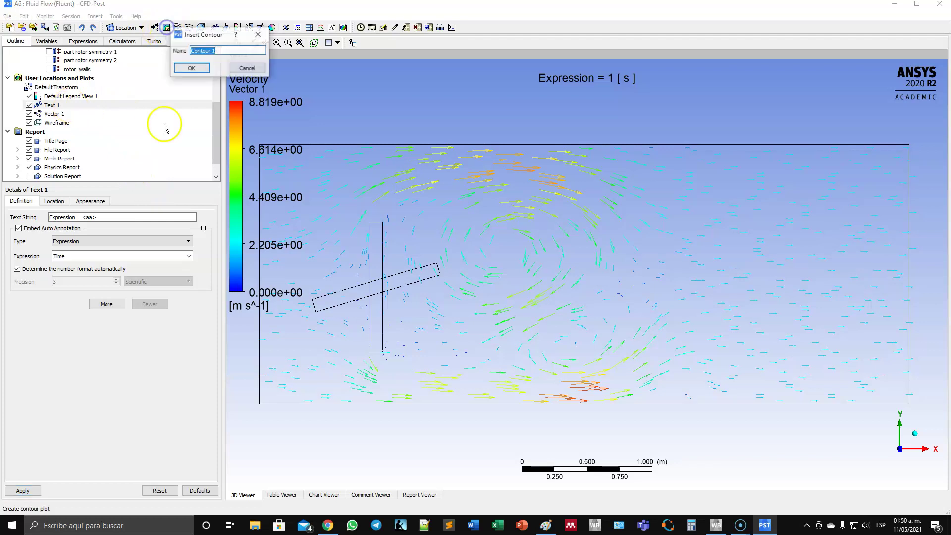
left_click(190, 70)
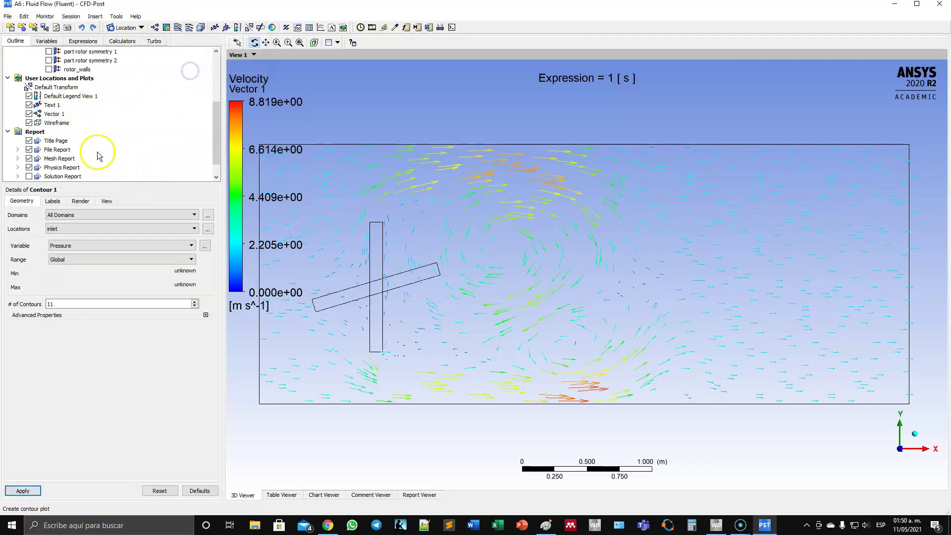
left_click(76, 231)
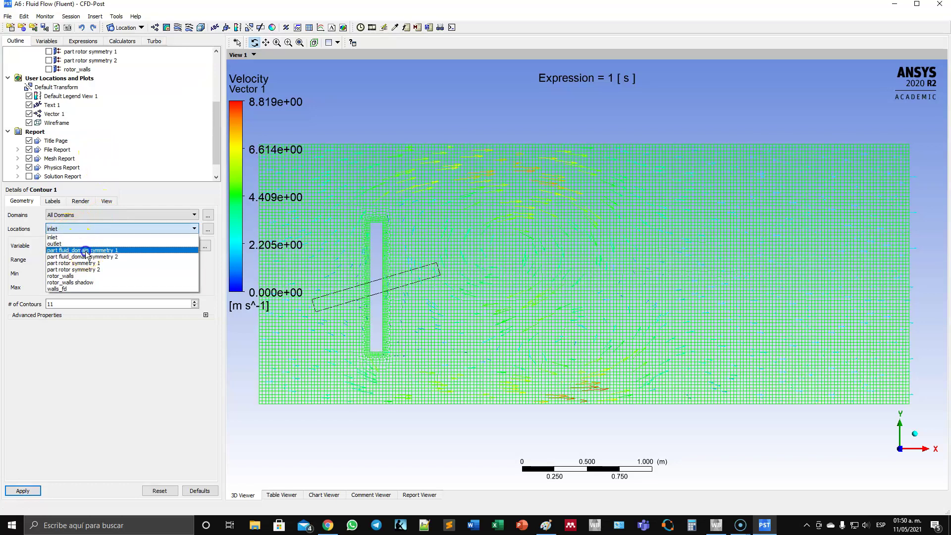
left_click(81, 251)
left_click(85, 246)
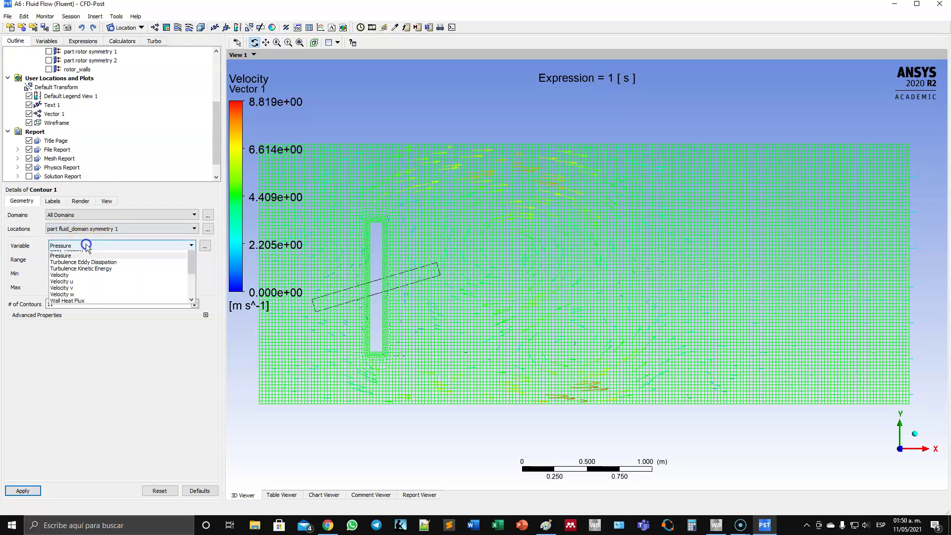
left_click(87, 247)
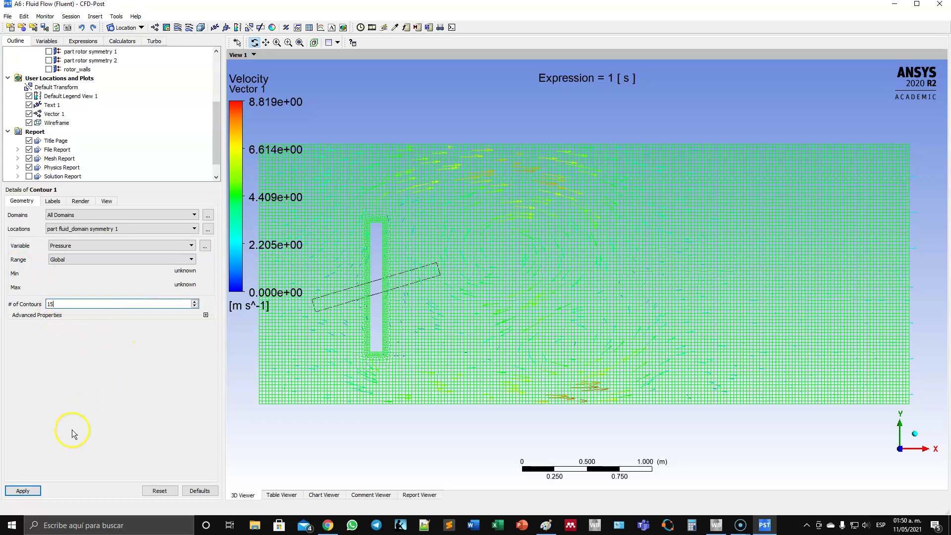
left_click(23, 491)
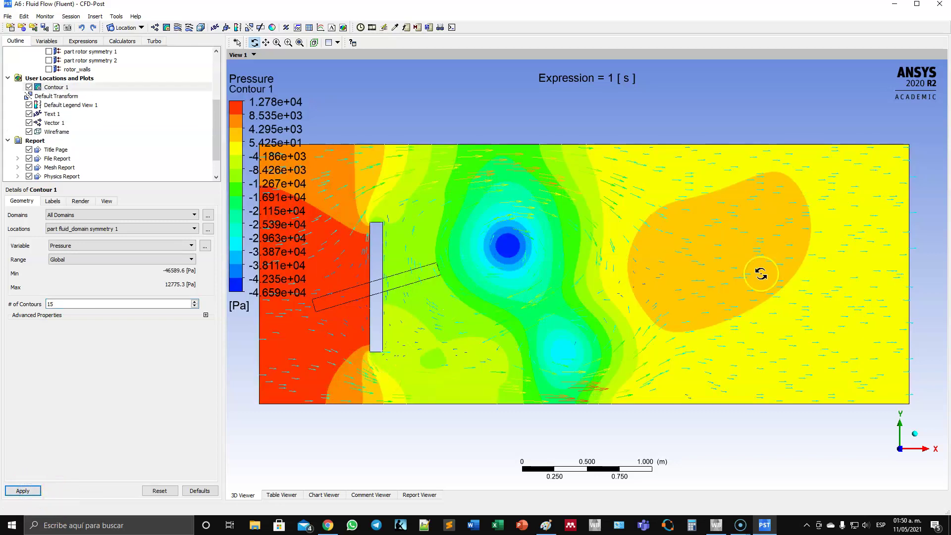
left_click(29, 122)
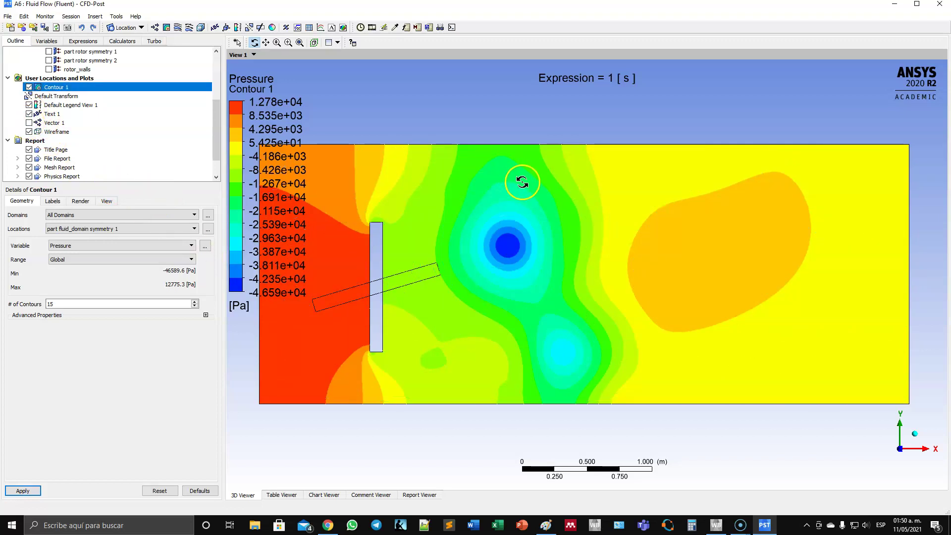
Step: Examine the pressure contours at time steps 5 and 10 and play them as a timestep animation
left_click(360, 27)
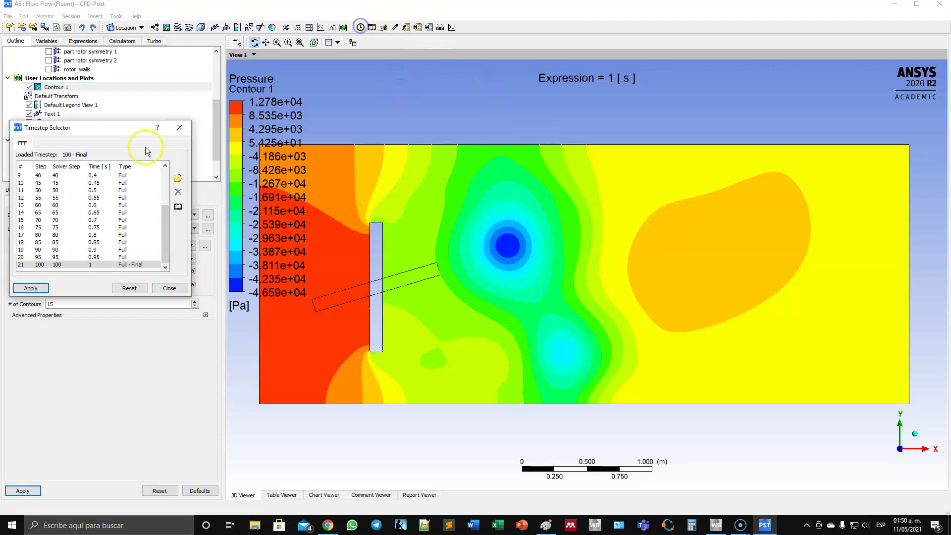
left_click(37, 183)
left_click(30, 288)
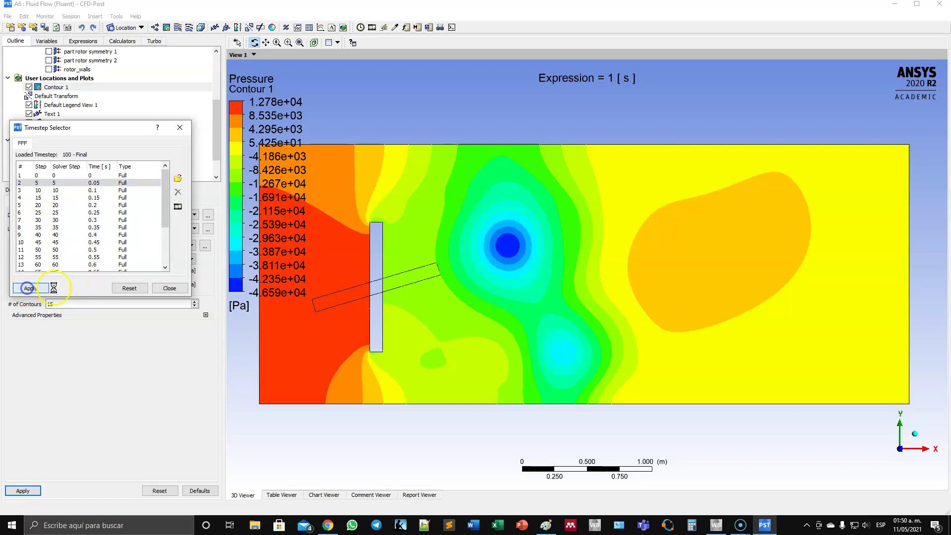
left_click(30, 191)
left_click(30, 288)
left_click(169, 288)
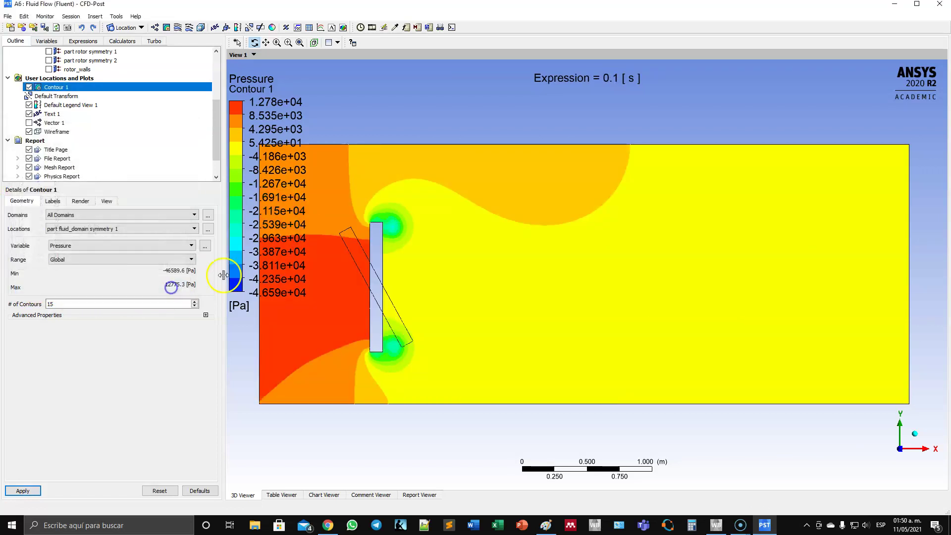
left_click(372, 28)
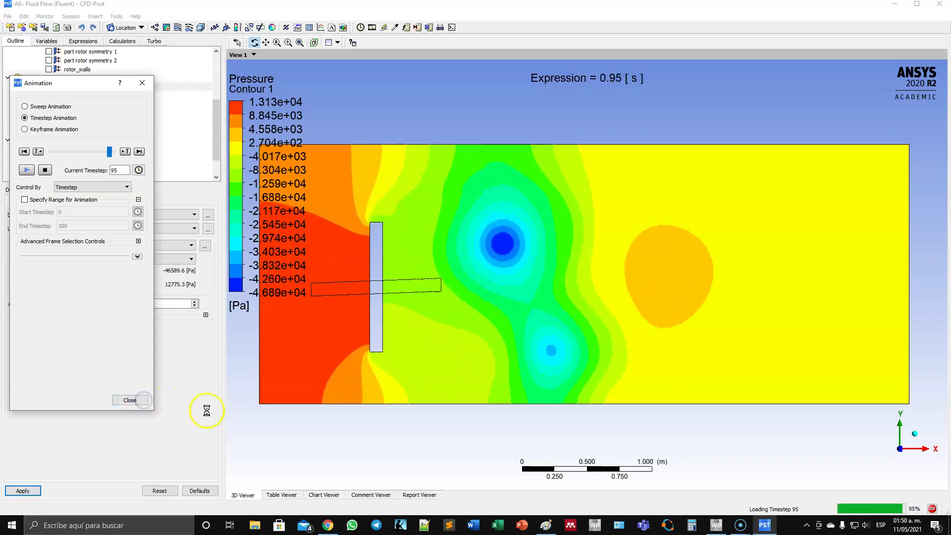
left_click(133, 399)
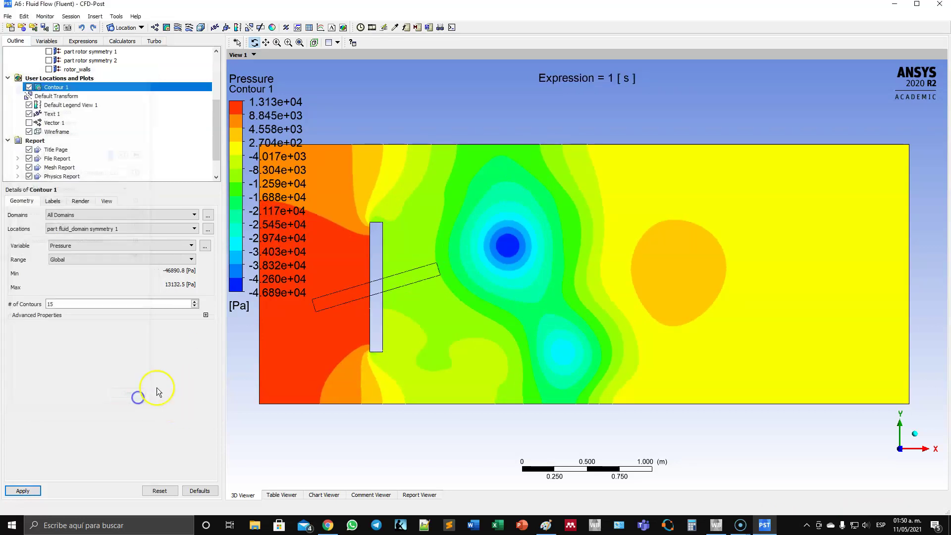
left_click(84, 246)
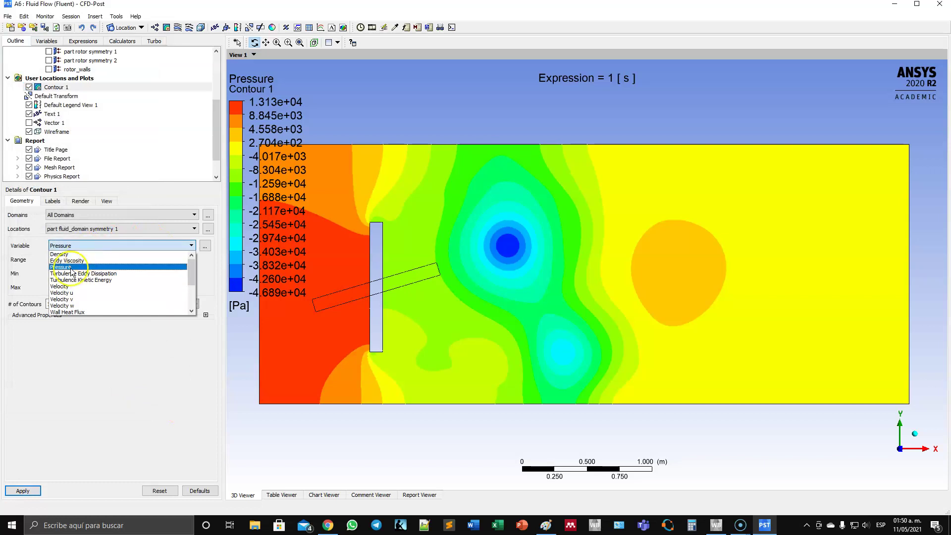
left_click(70, 268)
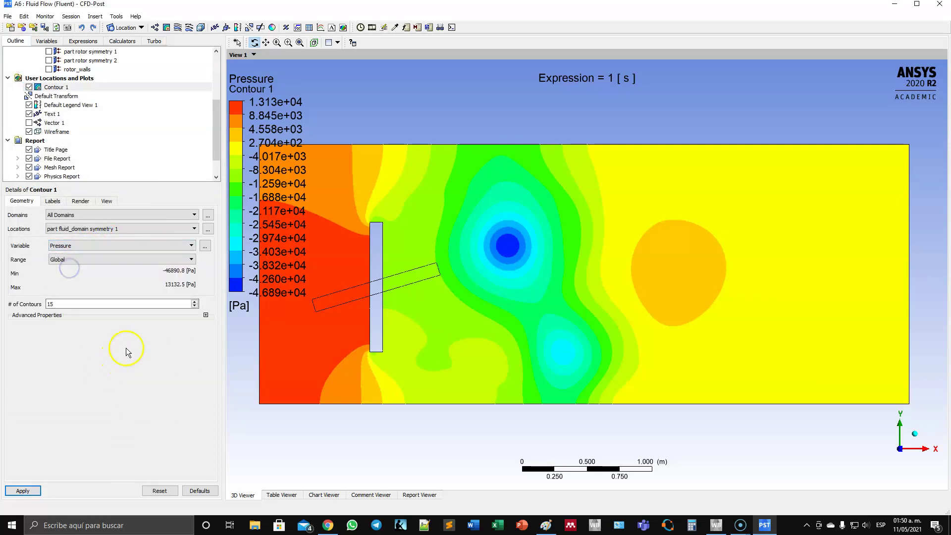
Step: Insert a second contour plot on the inlet, coloured by Velocity with 15 contours
left_click(167, 27)
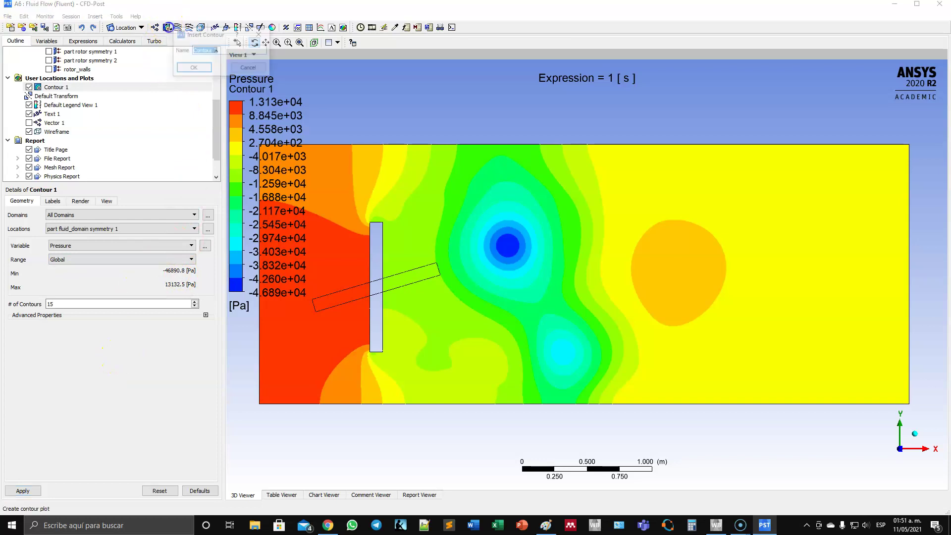
left_click(195, 69)
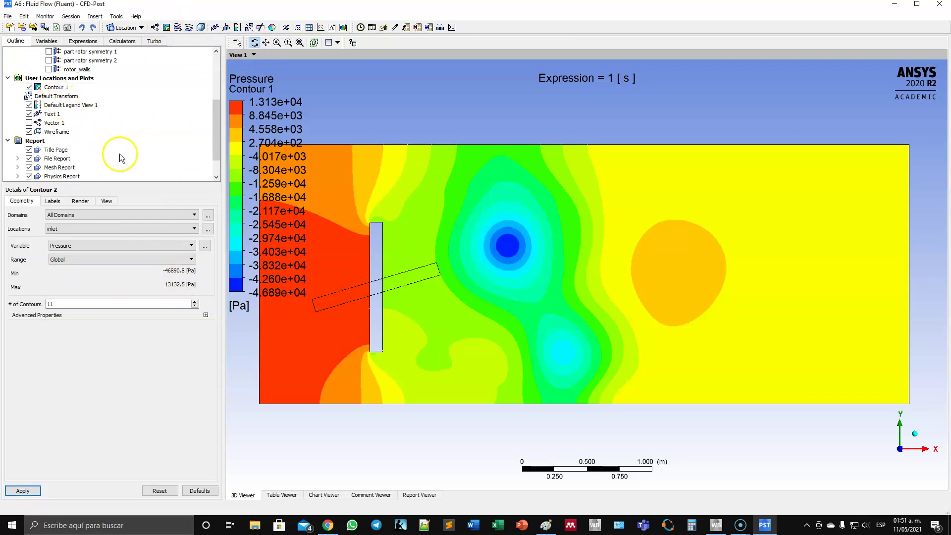
right_click(55, 87)
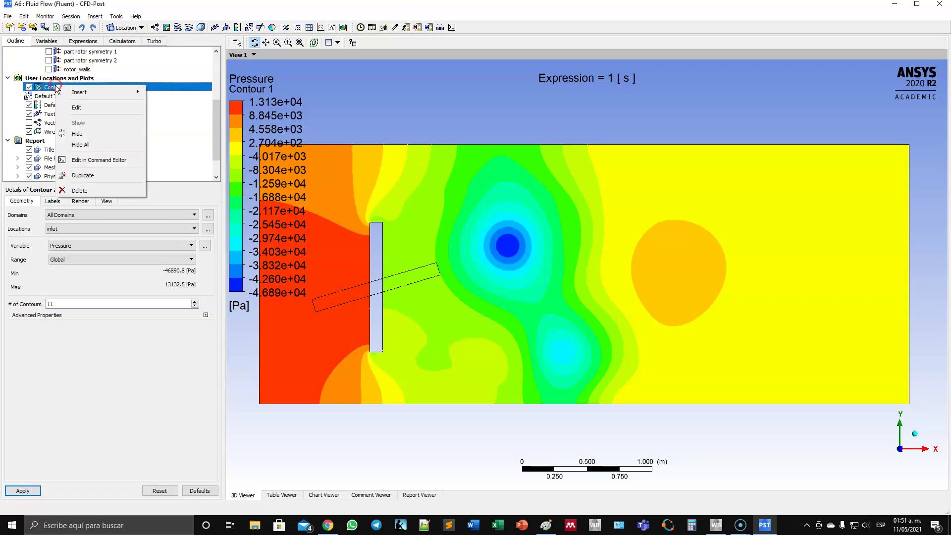
left_click(92, 349)
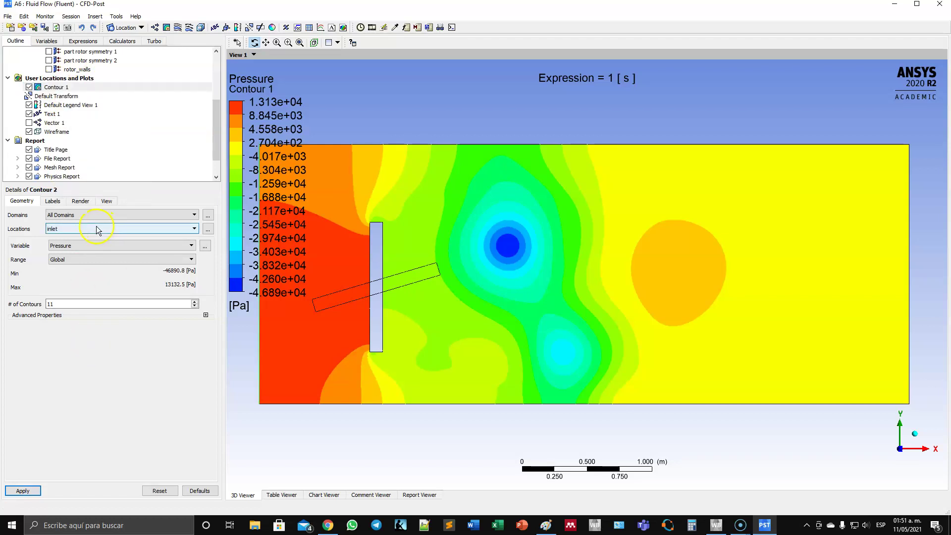
left_click(90, 246)
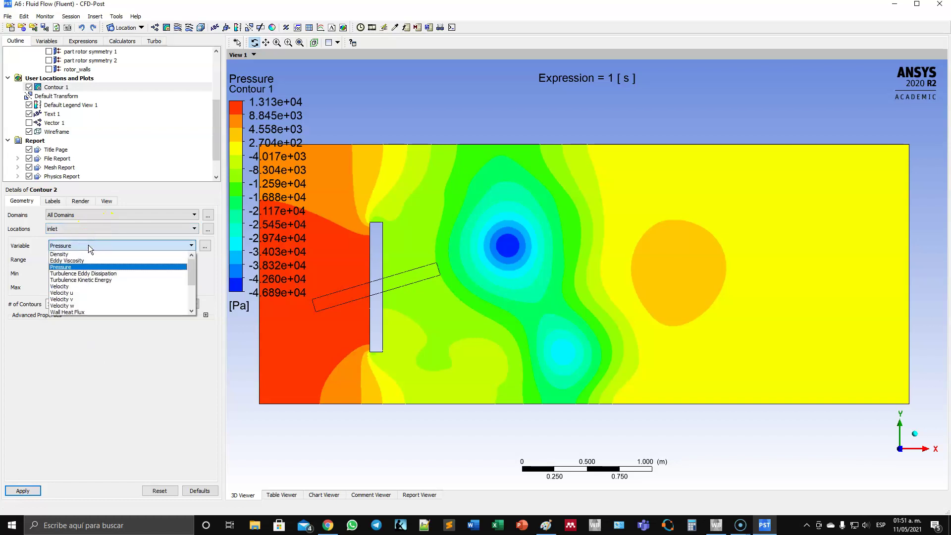
left_click(88, 287)
left_click(50, 304)
left_click(22, 490)
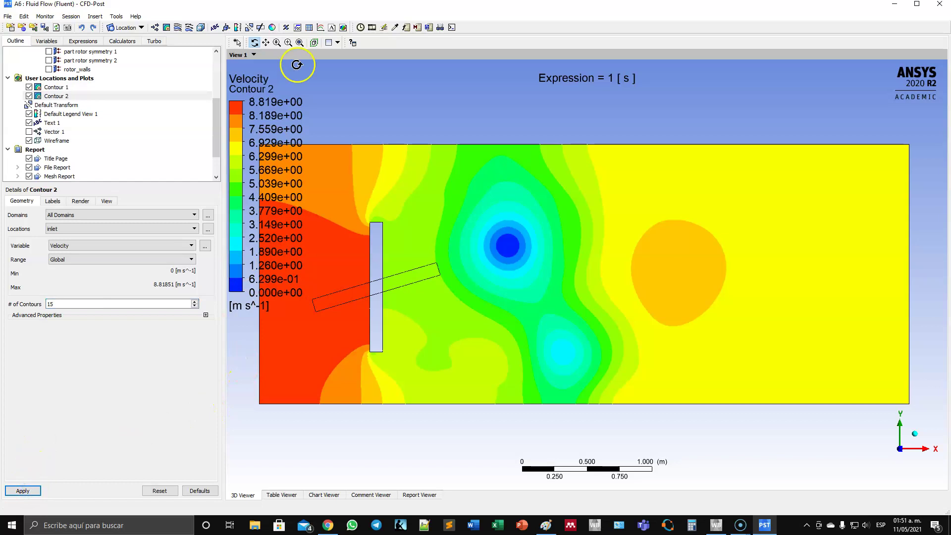
Step: Return the timestep animation to time step 0 and close the animation settings
left_click(372, 28)
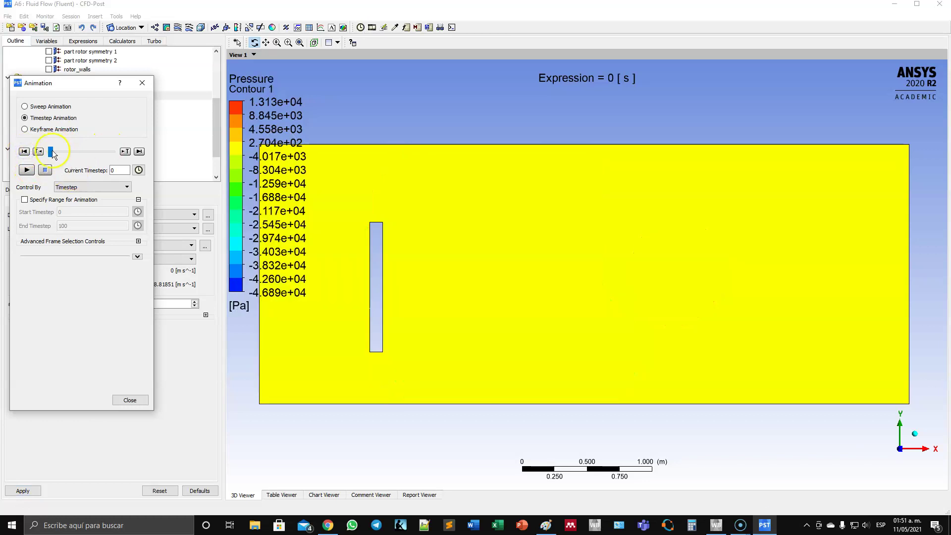
left_click_drag(44, 83, 424, 67)
left_click(509, 385)
Step: Set the location of the velocity contour plot to part fluid_domain symmetry 1
left_click(19, 491)
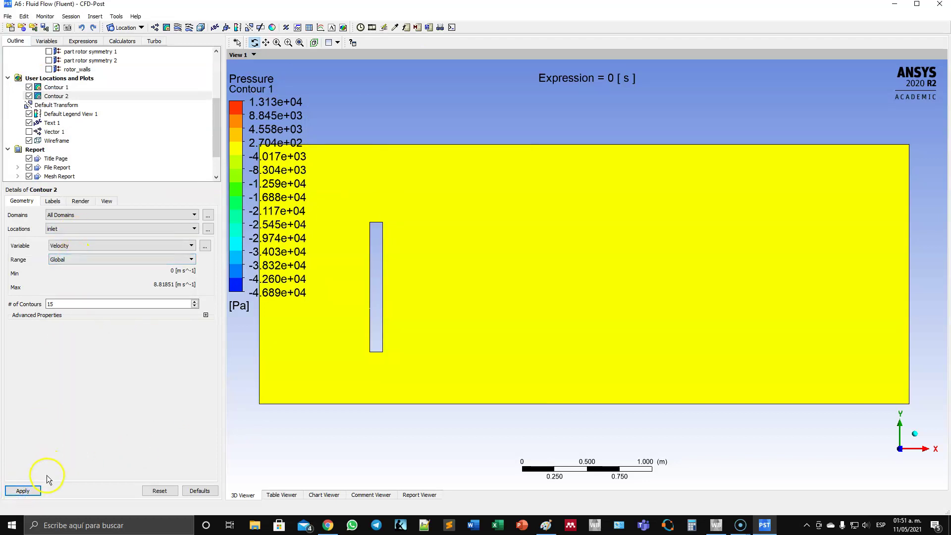
left_click(84, 229)
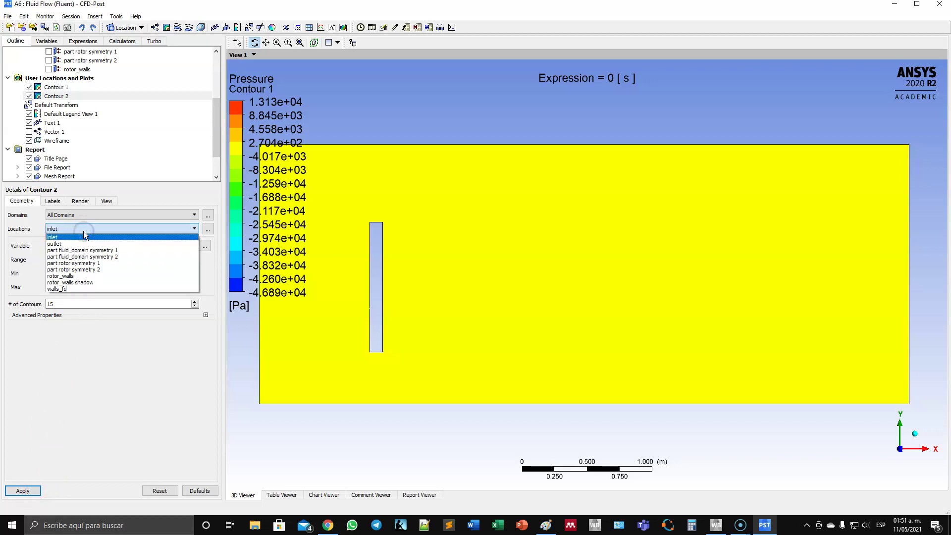
left_click(82, 250)
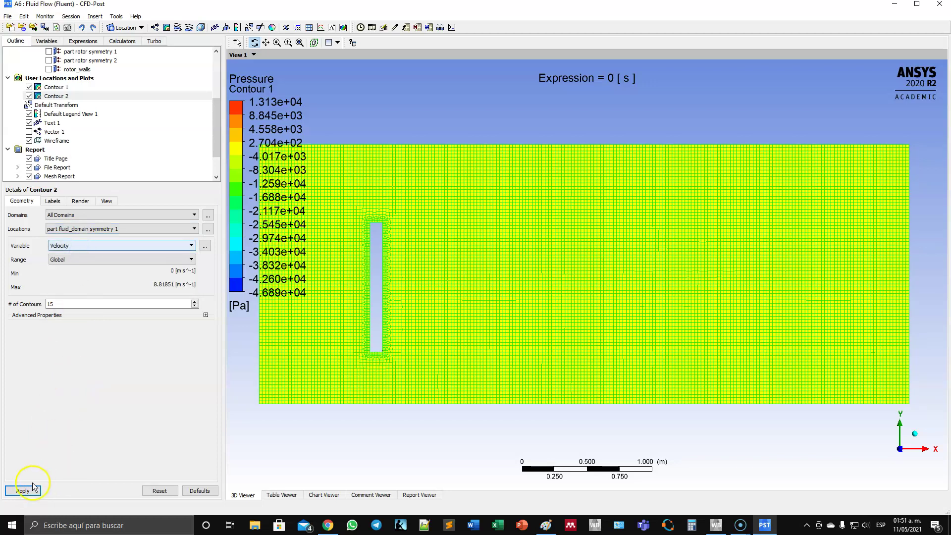
left_click(28, 492)
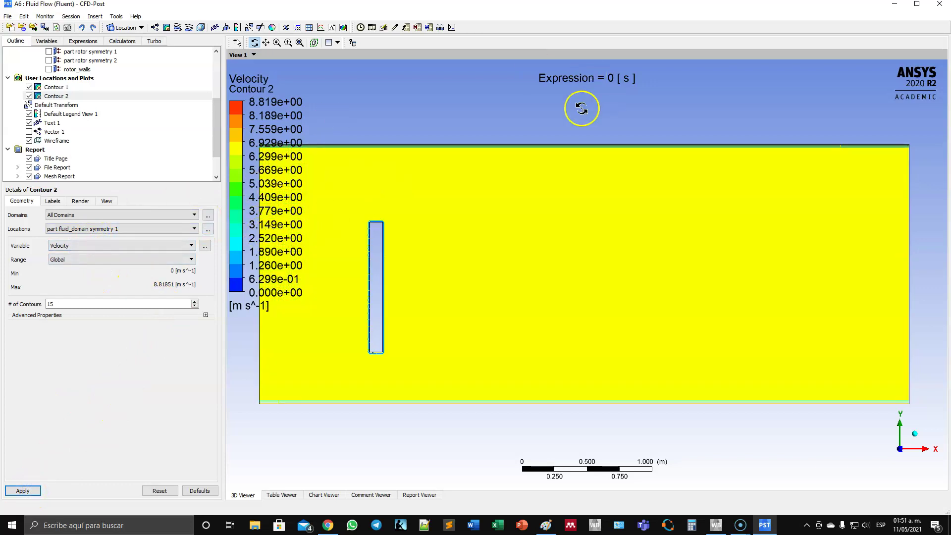
Step: Play the timestep animation from time step 0 with both the pressure and velocity contour plots shown
left_click(372, 28)
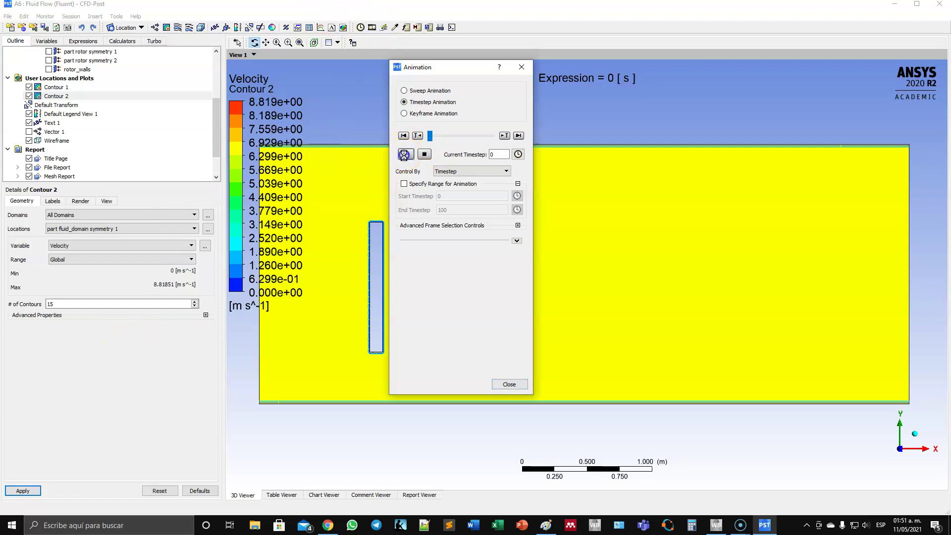
left_click_drag(456, 68, 664, 103)
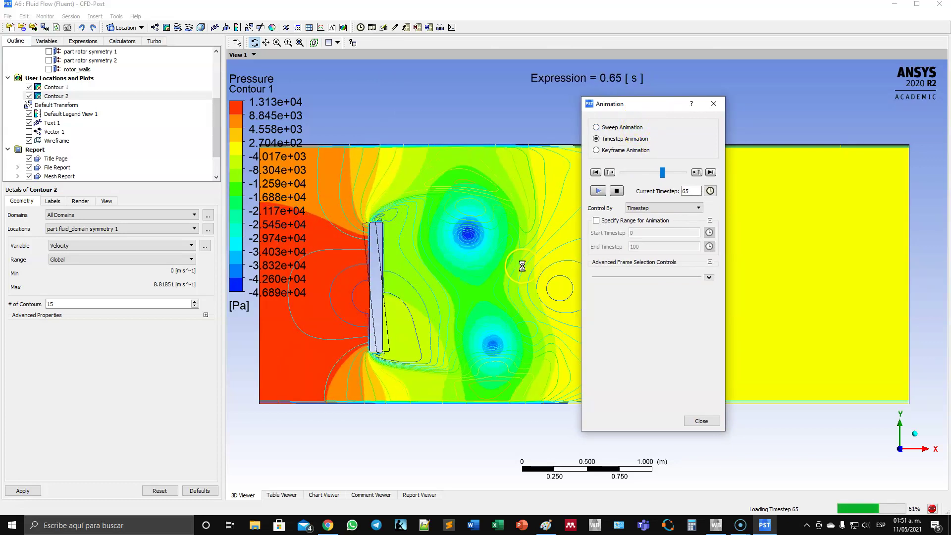
left_click(700, 421)
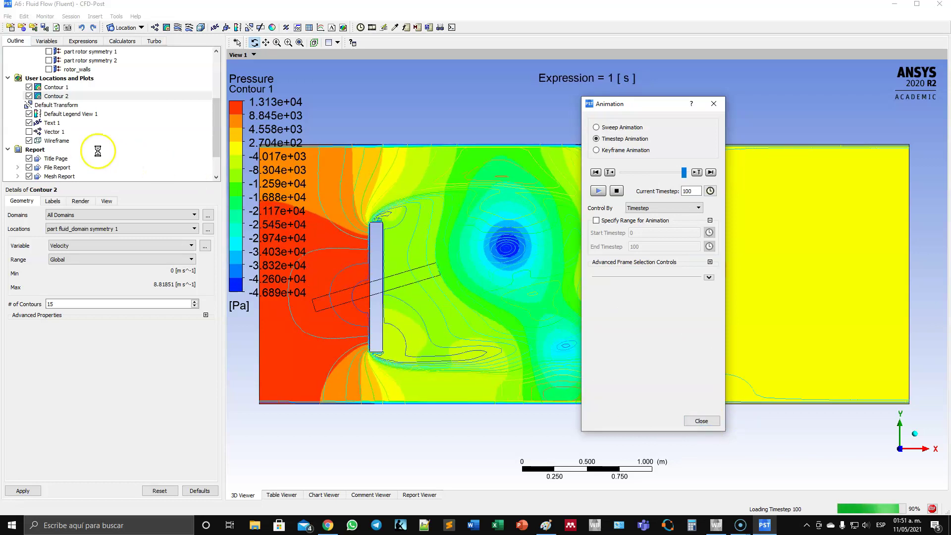
left_click(702, 421)
Step: Hide the pressure contour plot and select the velocity contour plot
left_click(51, 87)
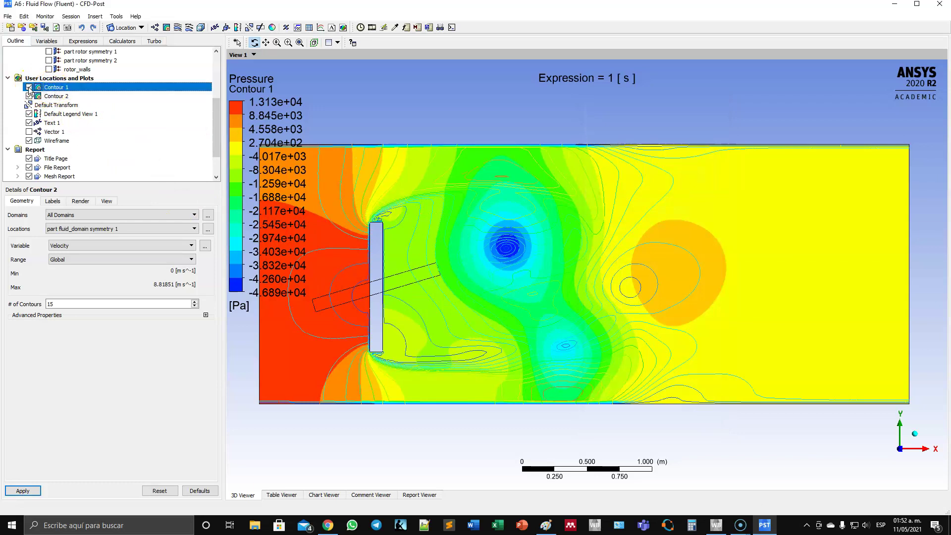
left_click(29, 87)
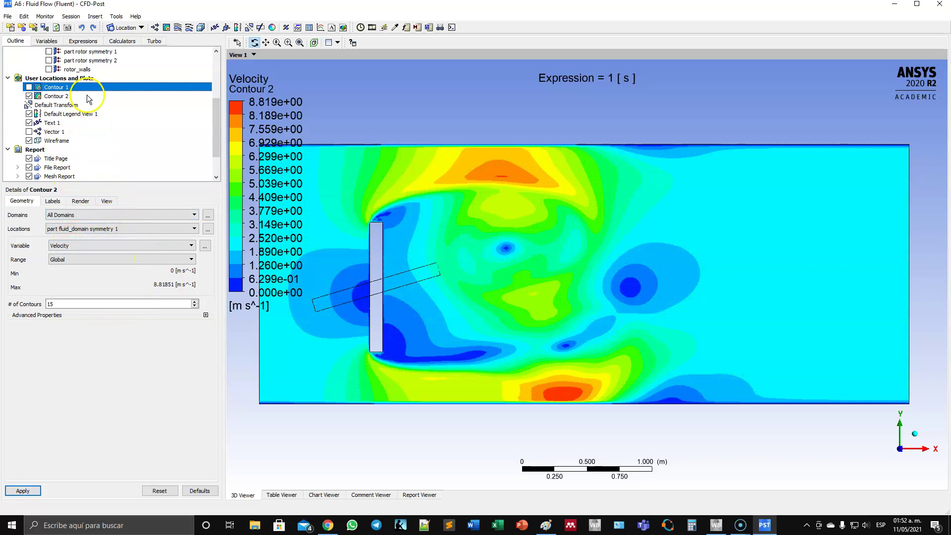
left_click(57, 96)
Step: Play the velocity contours alone as a timestep animation through time step 100, and close the animation settings
left_click(372, 27)
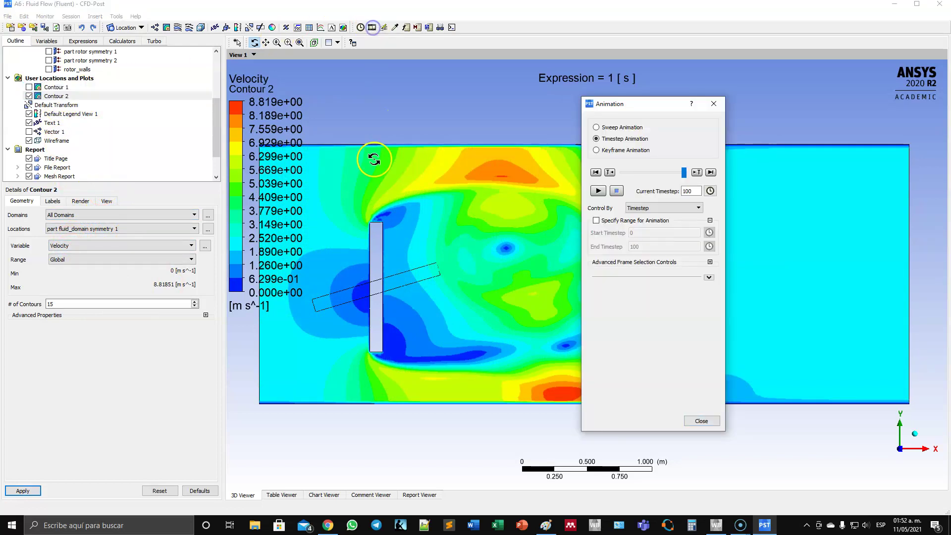
left_click(598, 172)
left_click(598, 190)
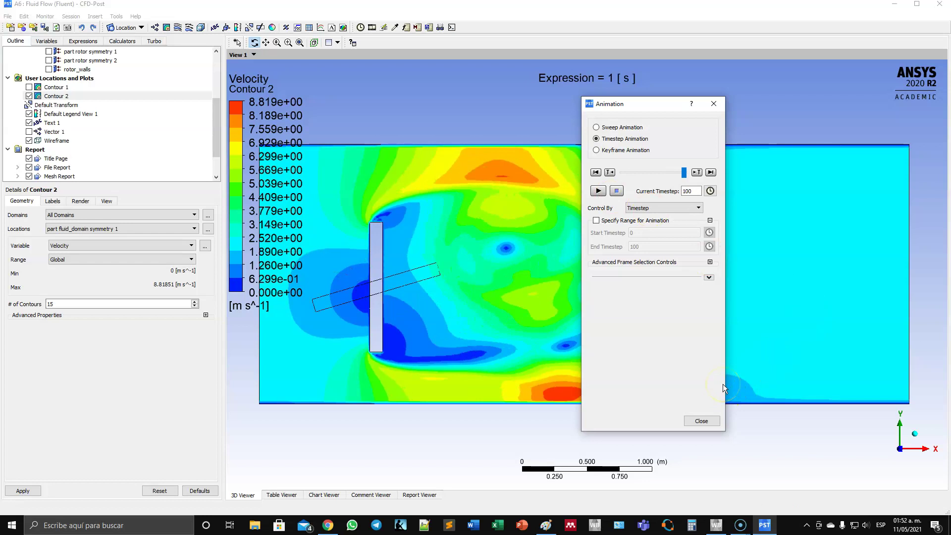
left_click(702, 421)
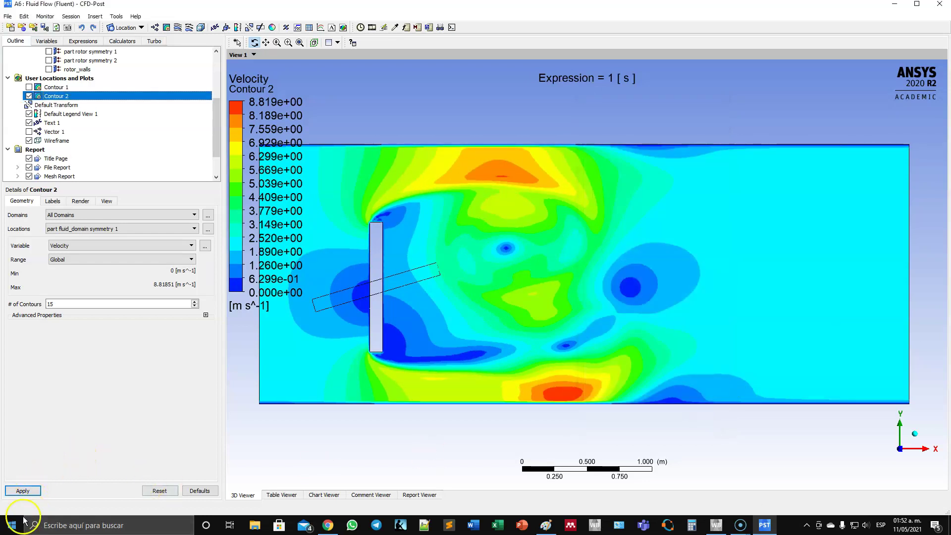